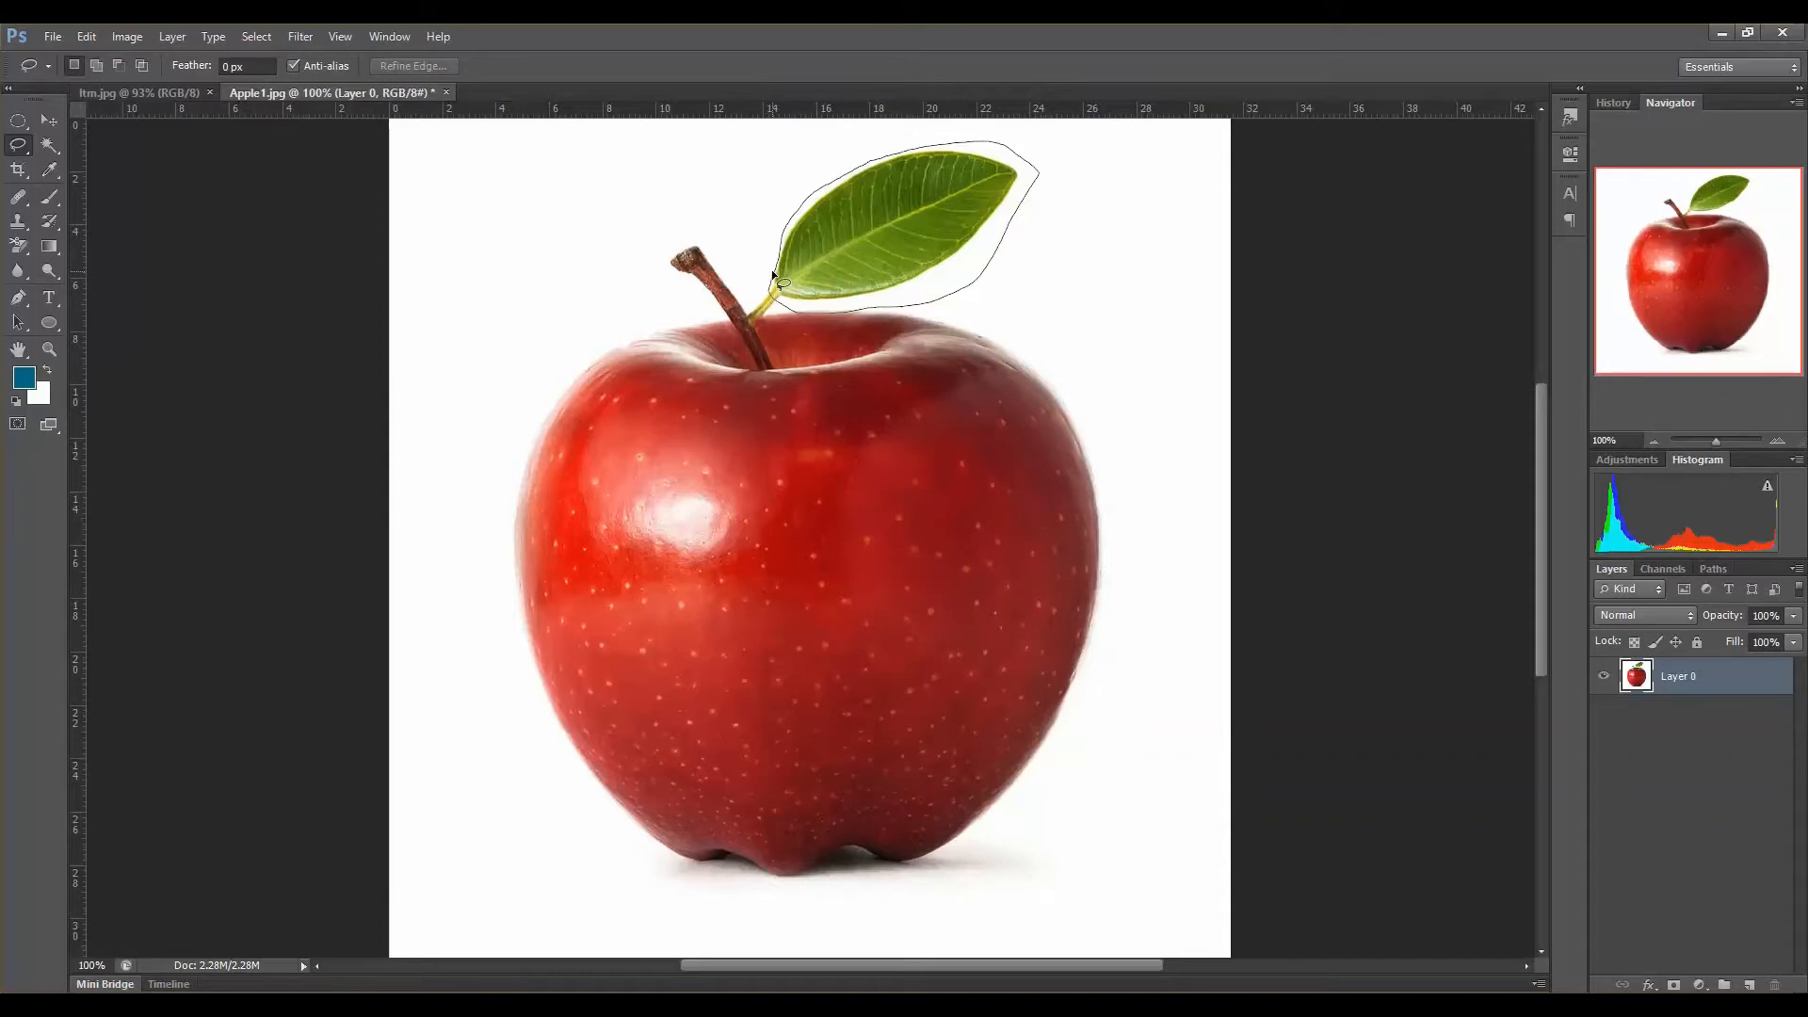
# Step: Select the leaf with the Lasso tool and create a blank document, placing its window beside the apple image
pyautogui.moveTo(772, 269); pyautogui.dragTo(771, 269)
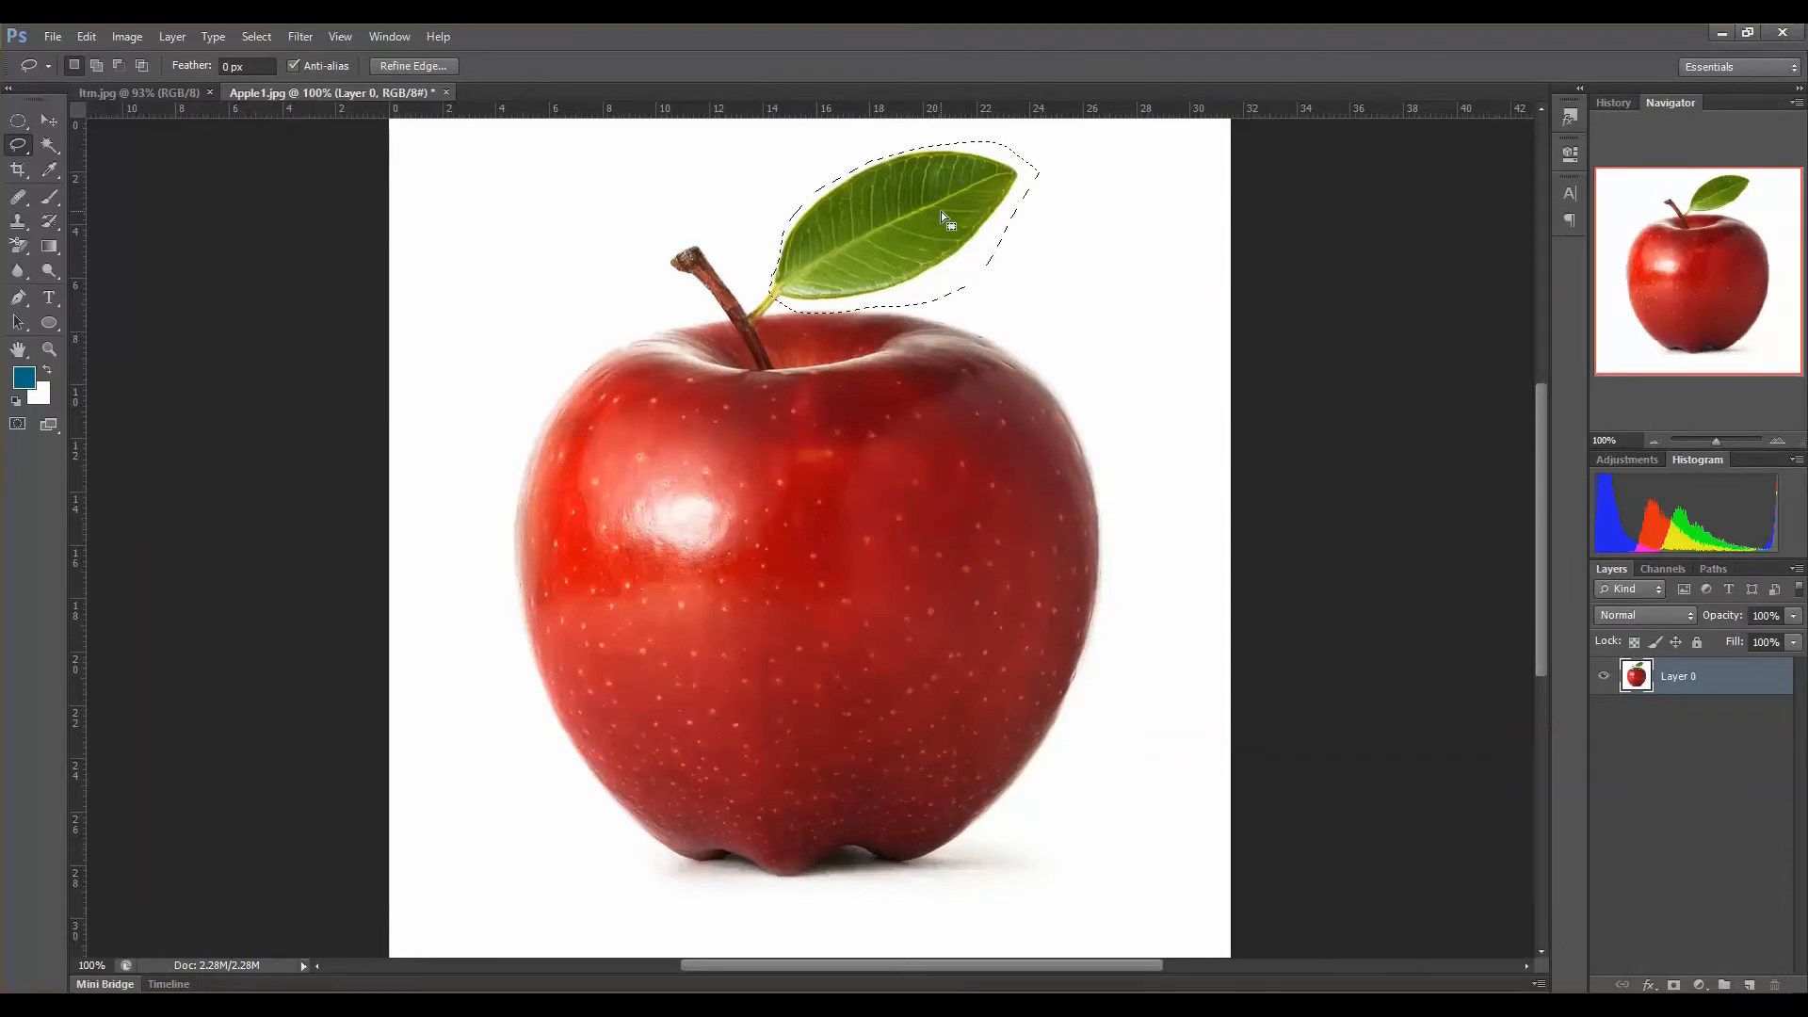
pyautogui.hotkey('ctrl', 'n')
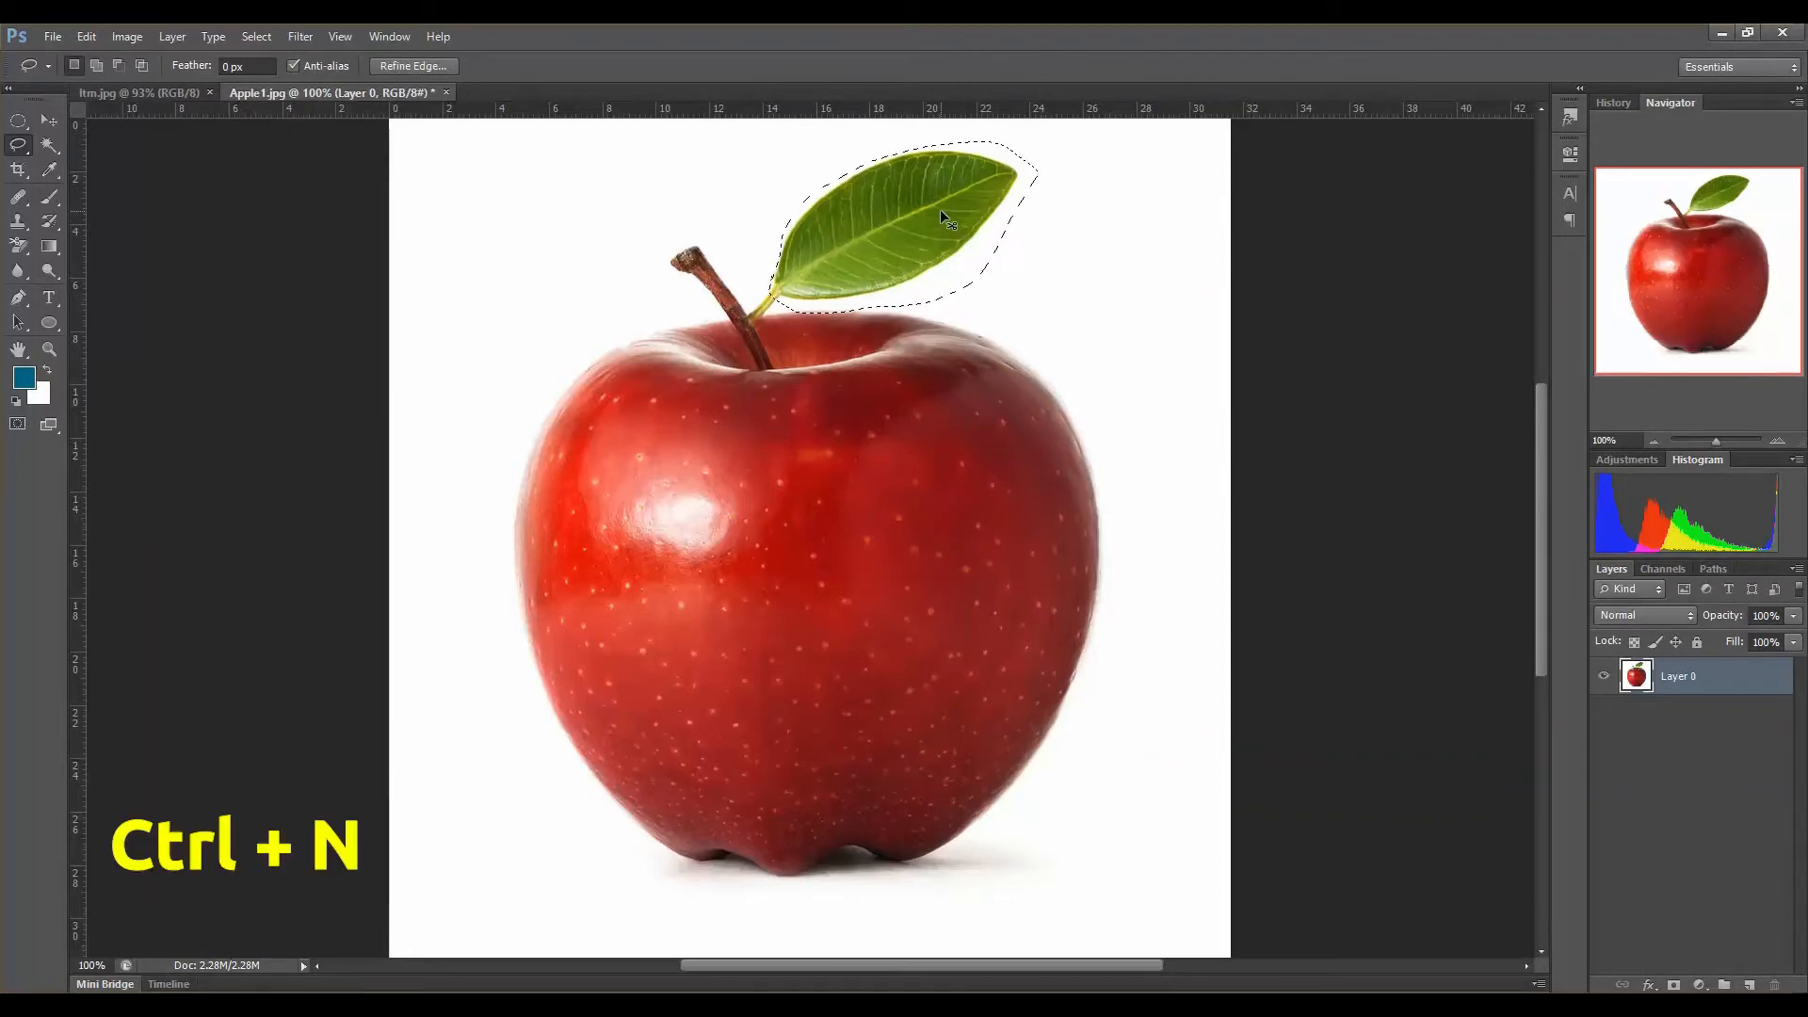
pyautogui.click(1118, 287)
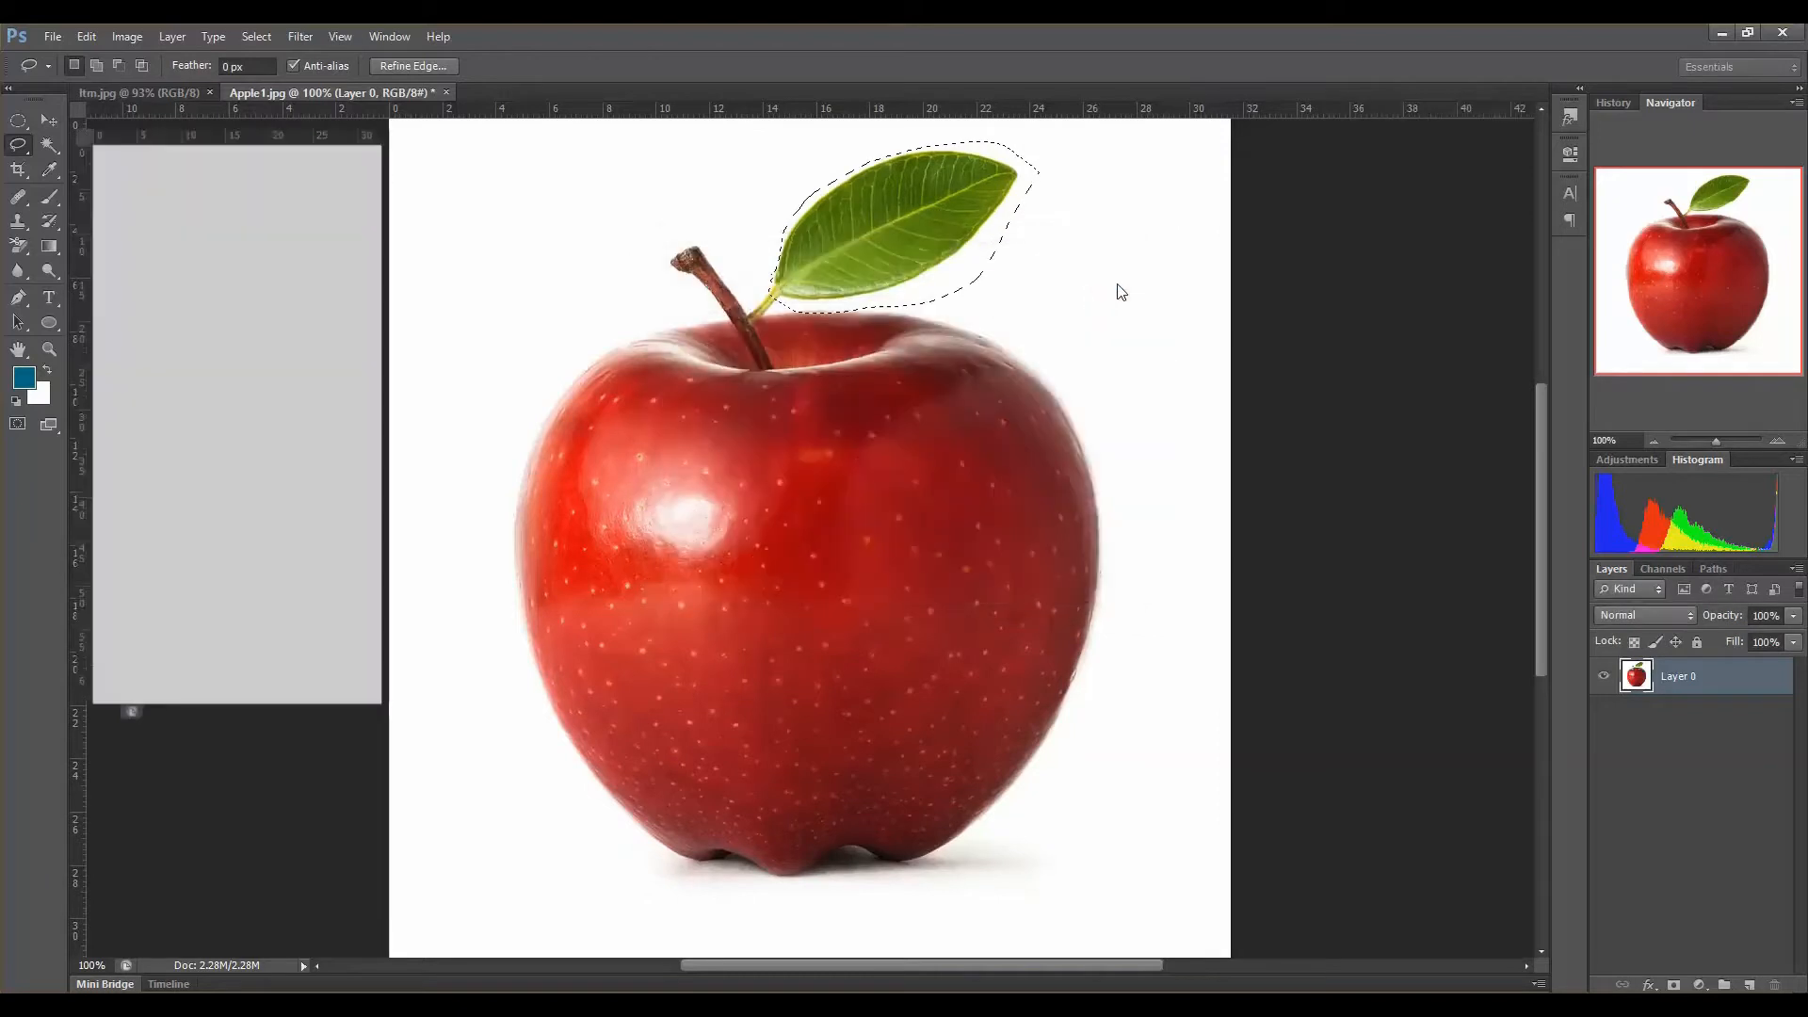
pyautogui.moveTo(273, 114); pyautogui.dragTo(1297, 176)
pyautogui.click(902, 226)
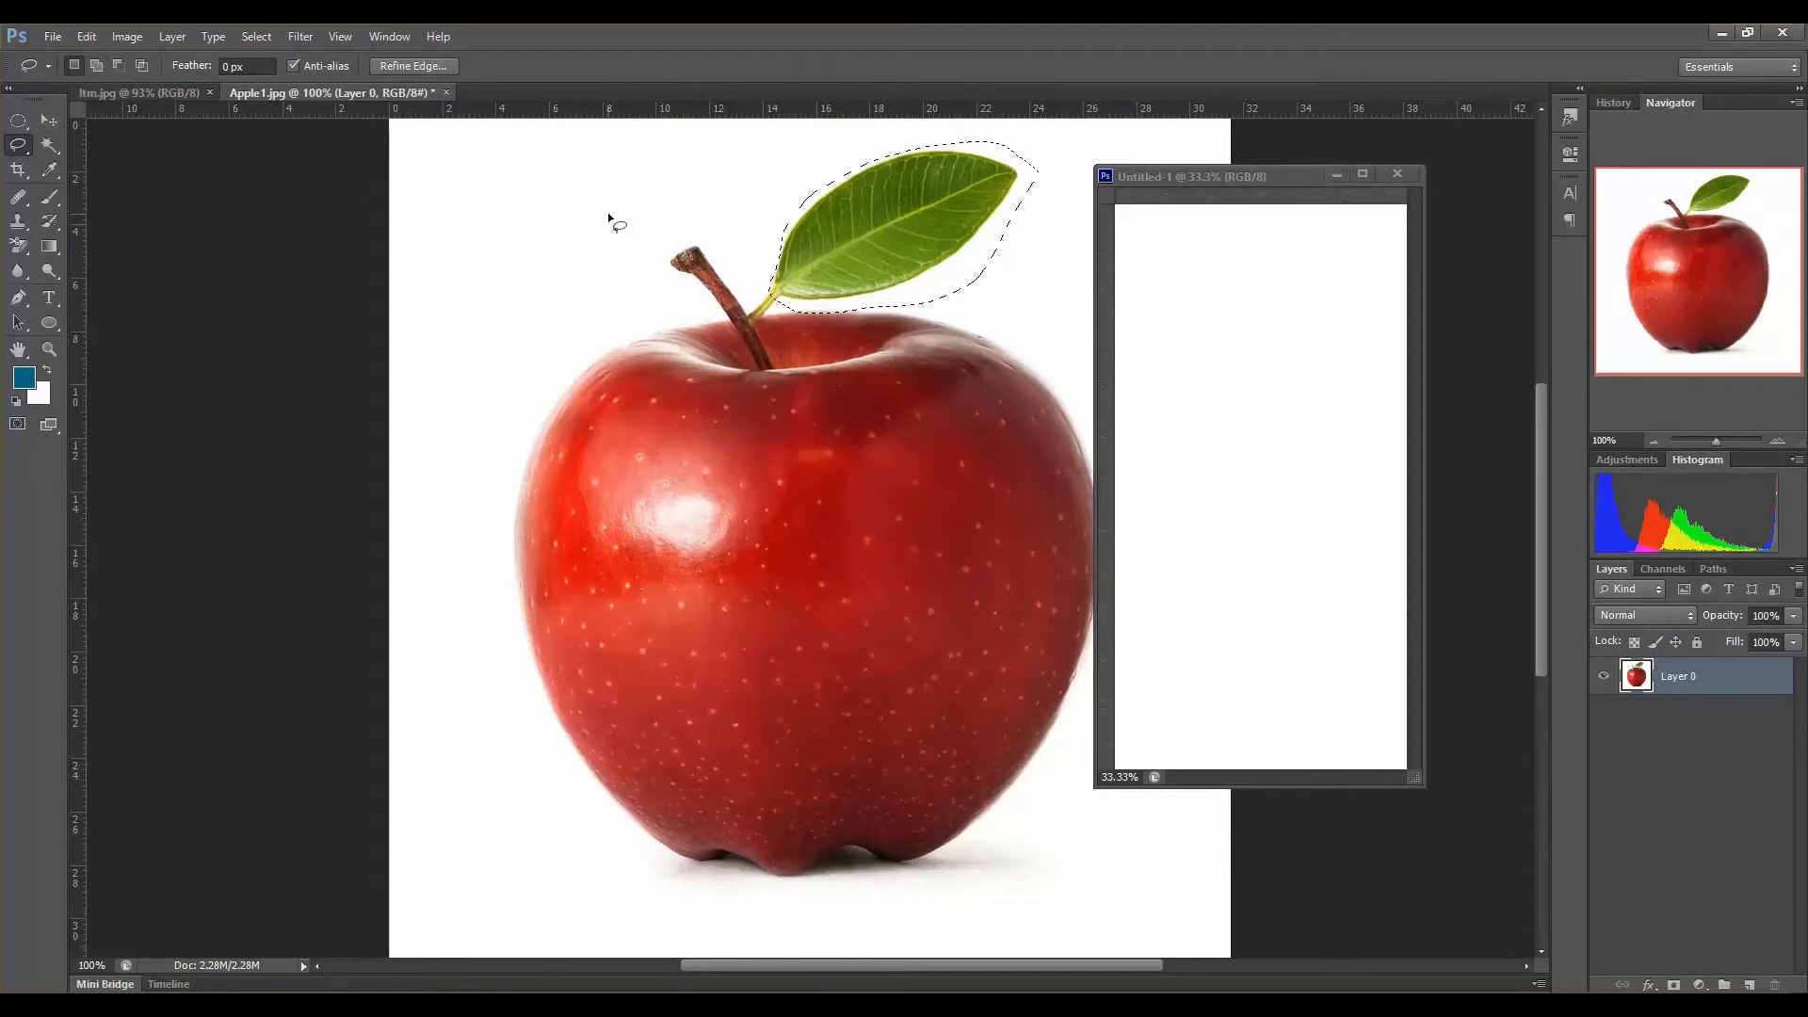
# Step: Copy the selected leaf into the blank document with the Move tool and examine the cut-out at 100%
pyautogui.click(54, 118)
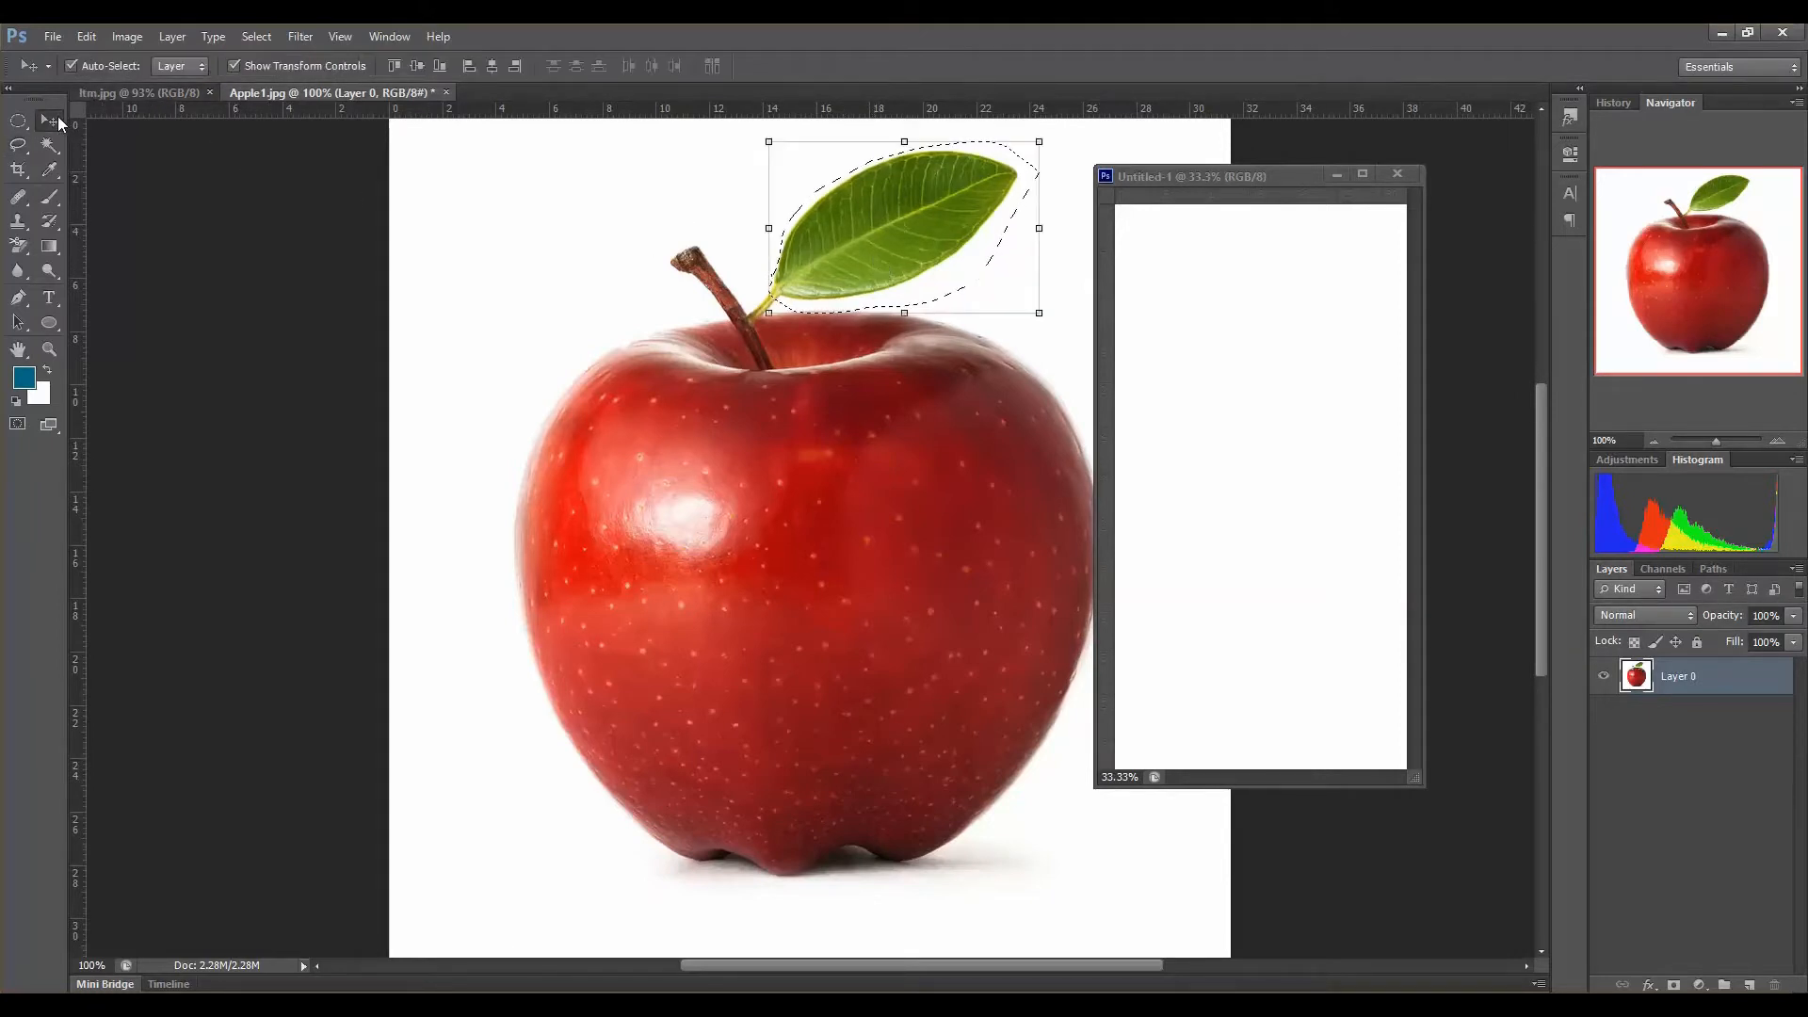
pyautogui.moveTo(906, 232); pyautogui.dragTo(1243, 360)
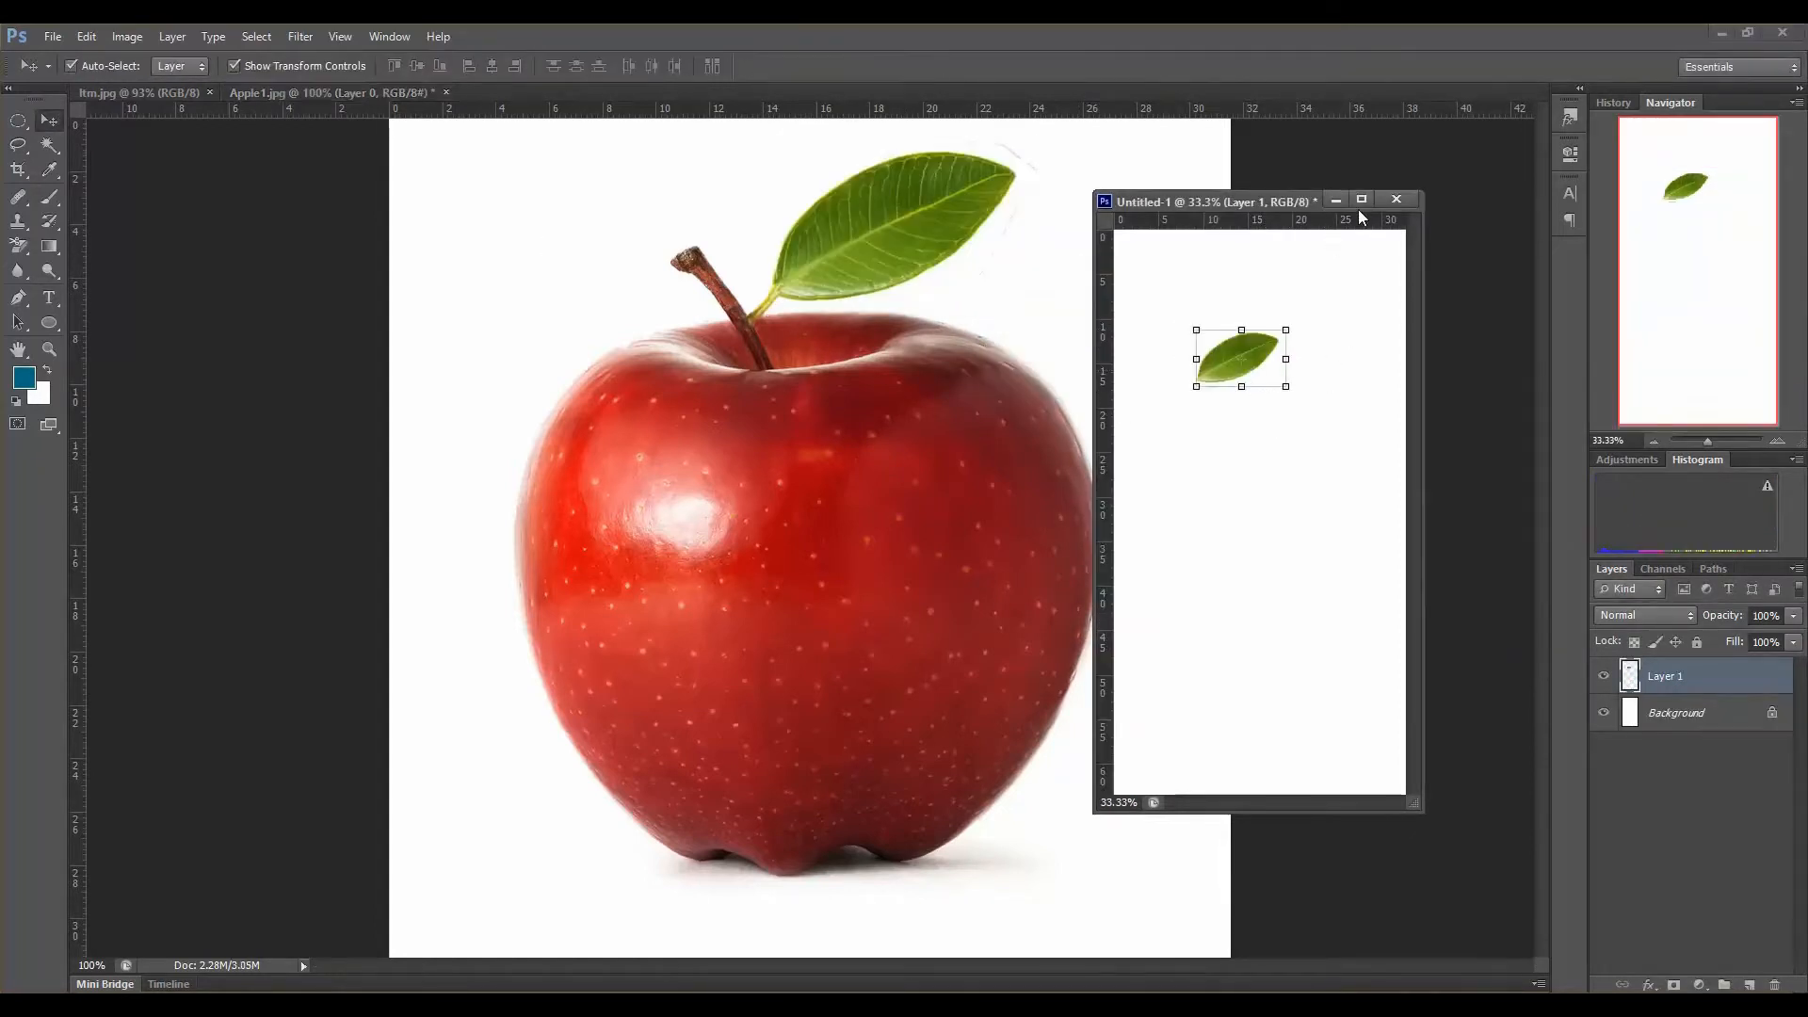
pyautogui.click(1362, 200)
pyautogui.hotkey('ctrl', '+')
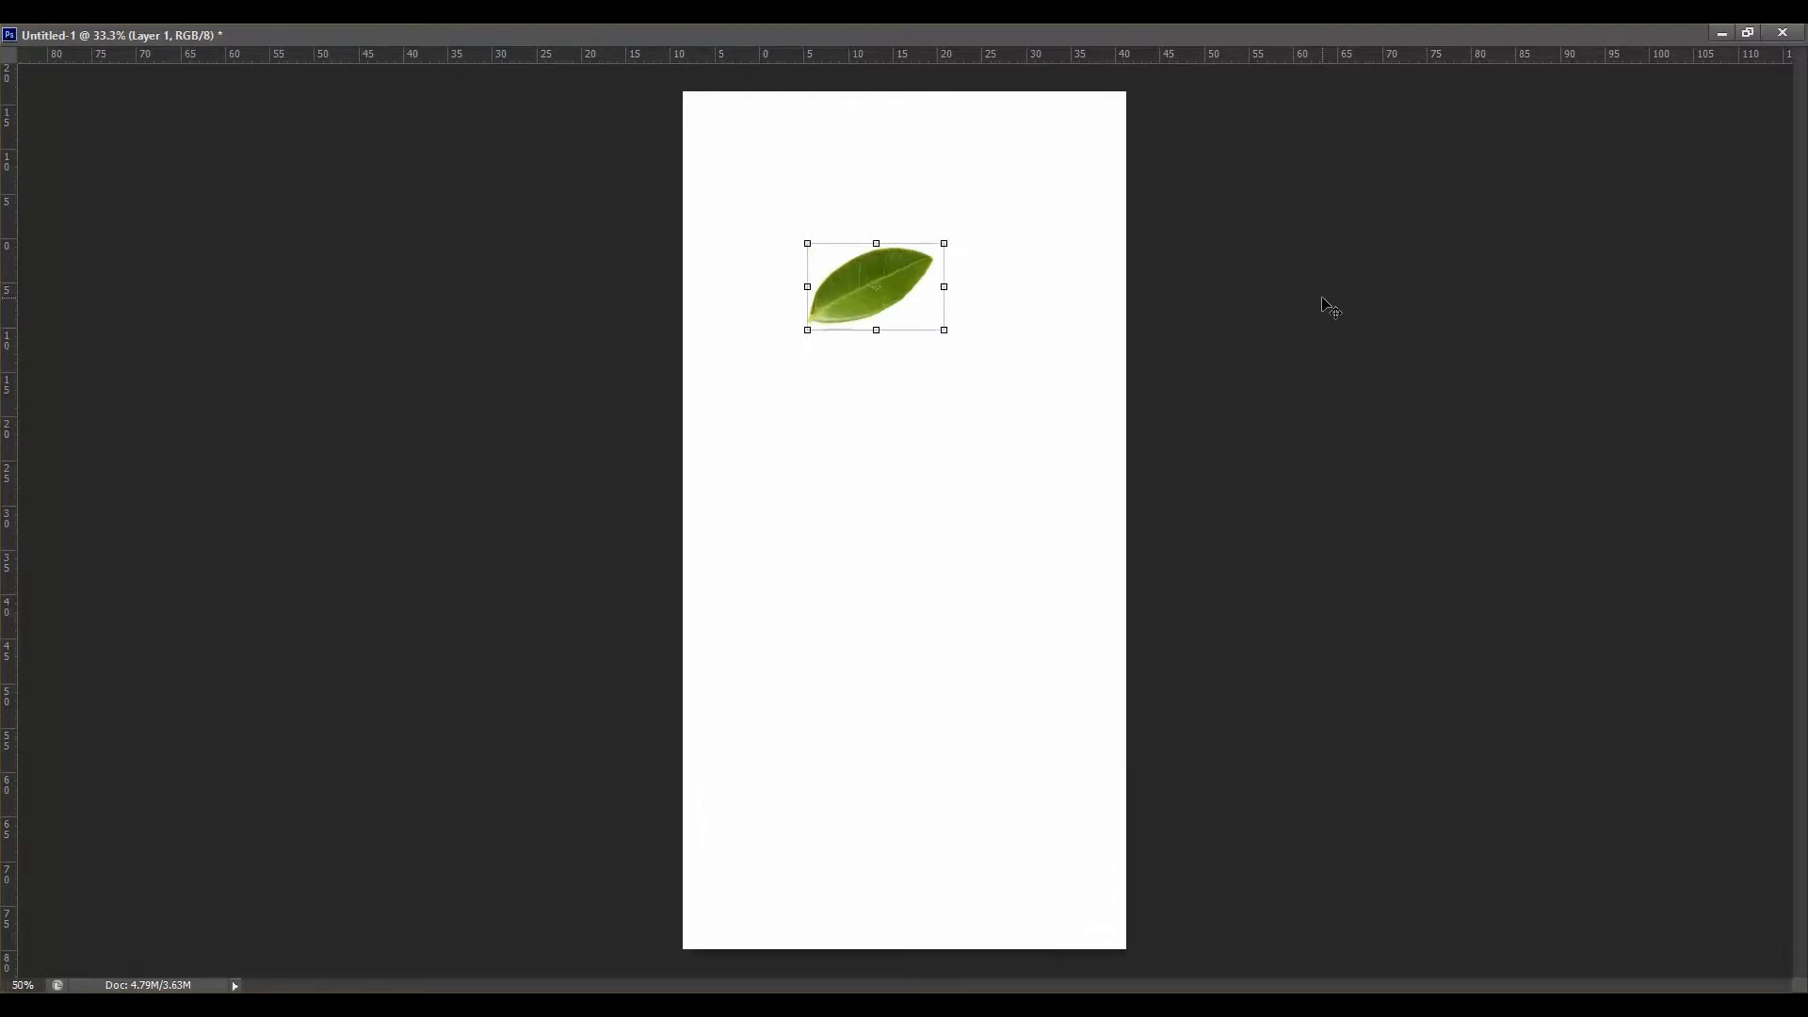
pyautogui.hotkey('ctrl', '+')
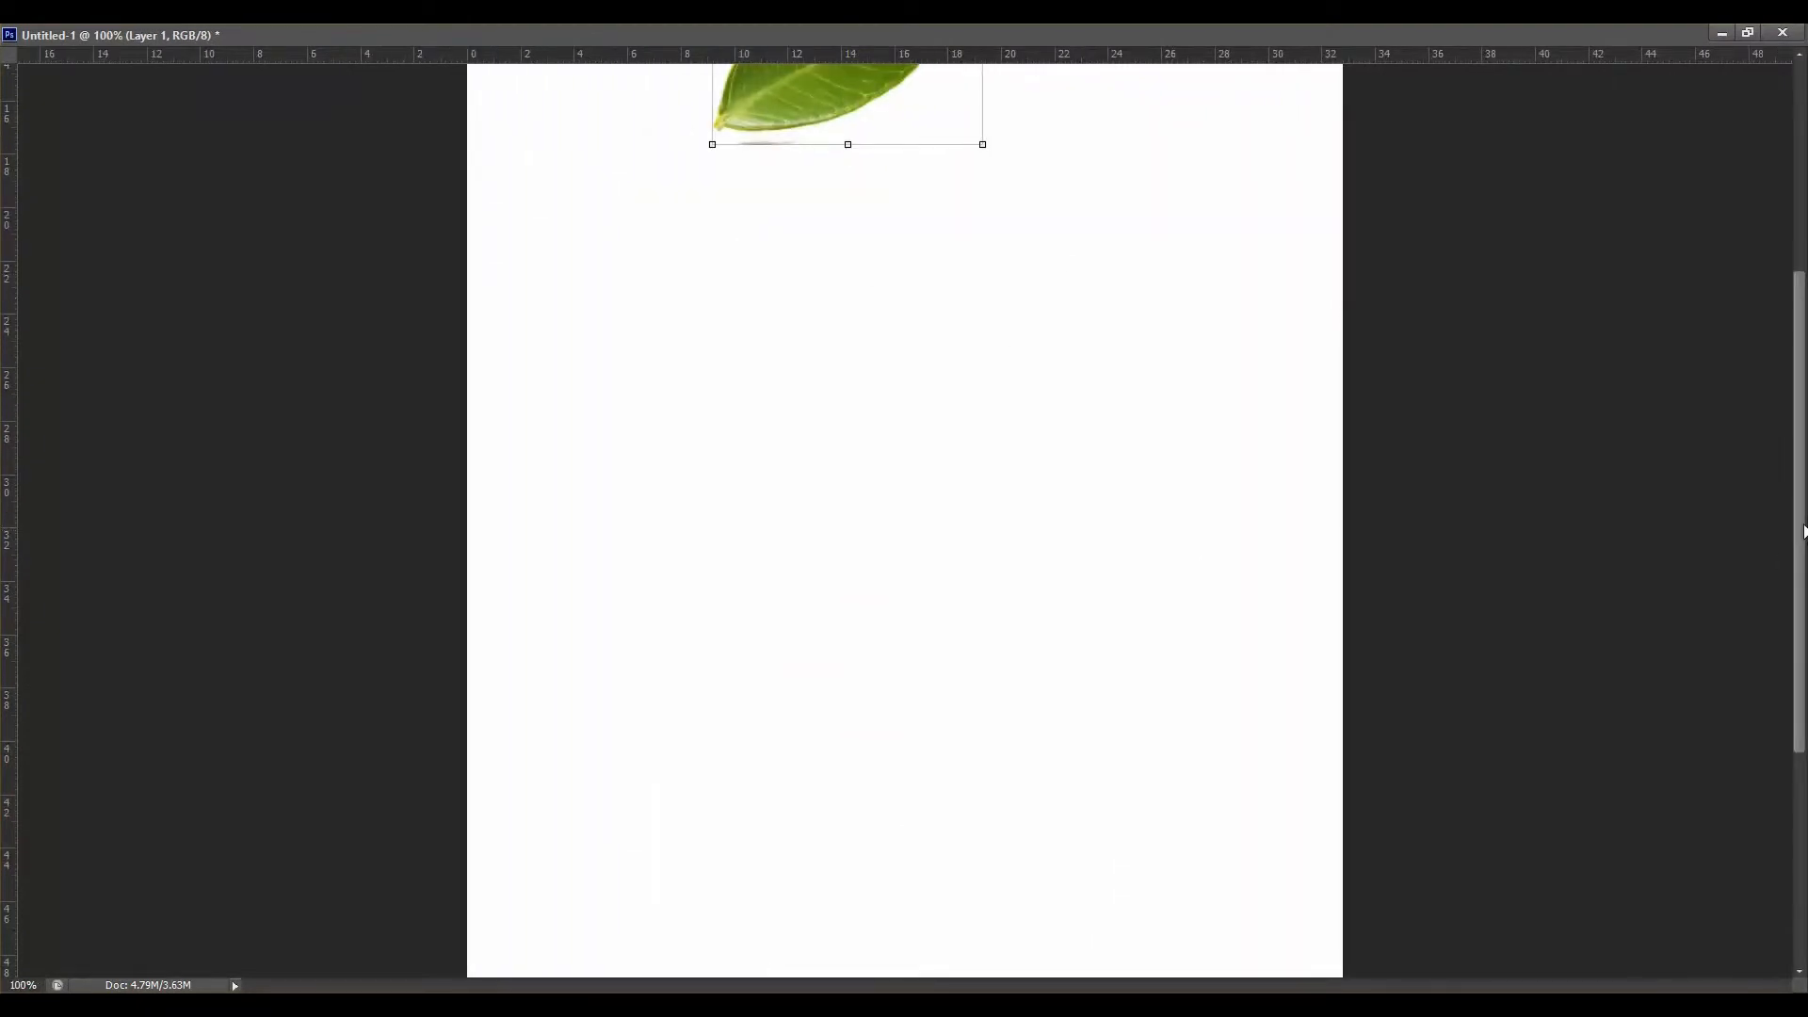
pyautogui.scroll(5, 1804, 532)
# Step: Restore the new document's window and close the document without saving it
pyautogui.click(1750, 33)
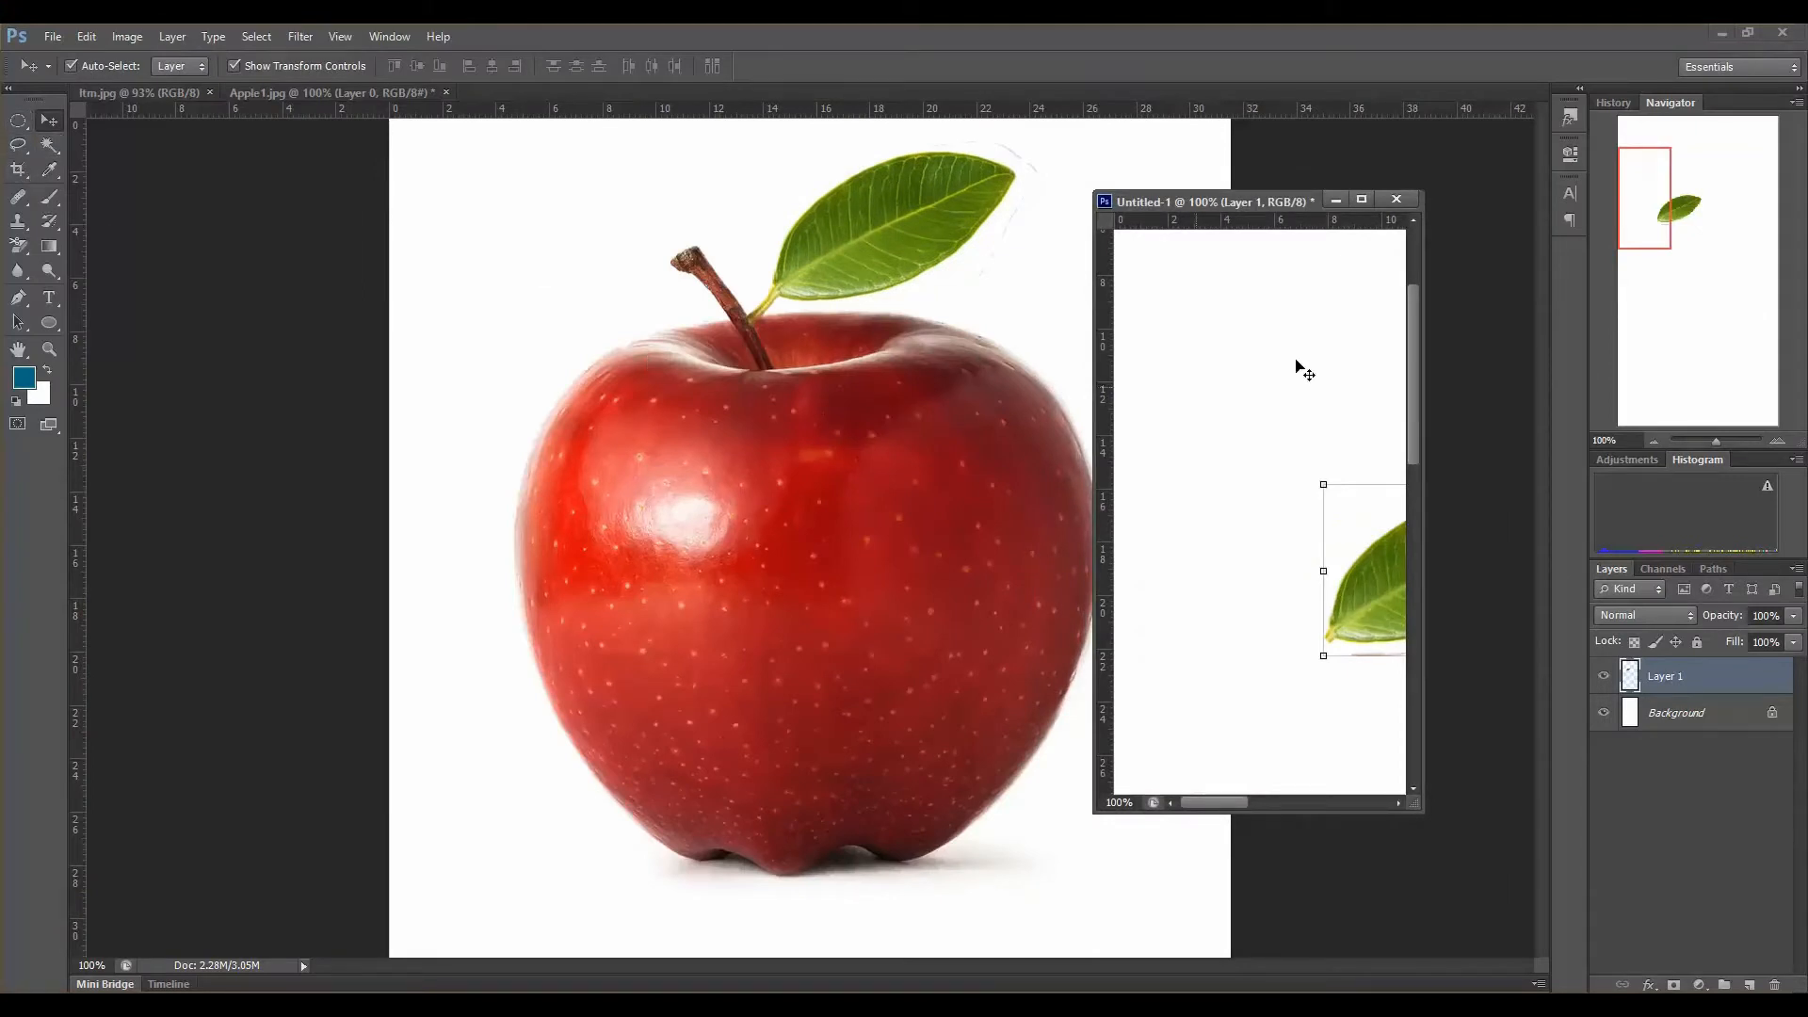
pyautogui.click(1397, 200)
pyautogui.click(1041, 405)
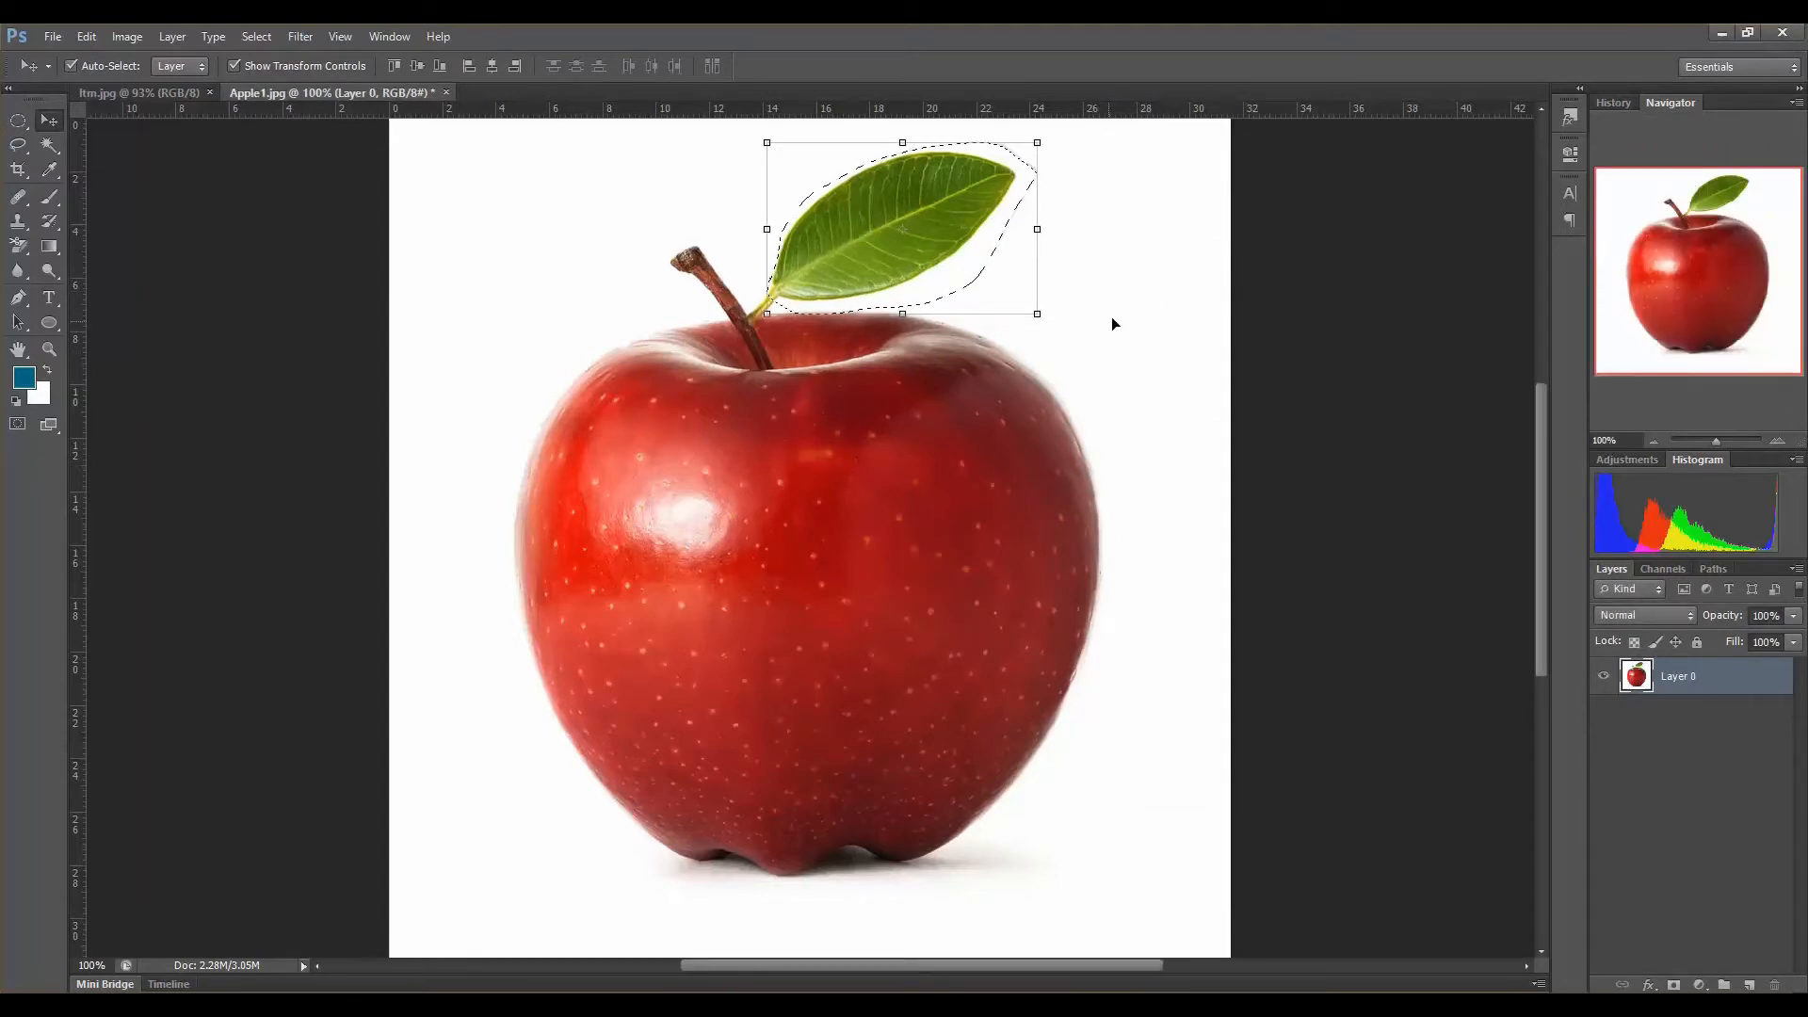
# Step: Clear the selection and draw a new rough lasso selection around the leaf, cutting across its lower edge
pyautogui.hotkey('ctrl', 'd')
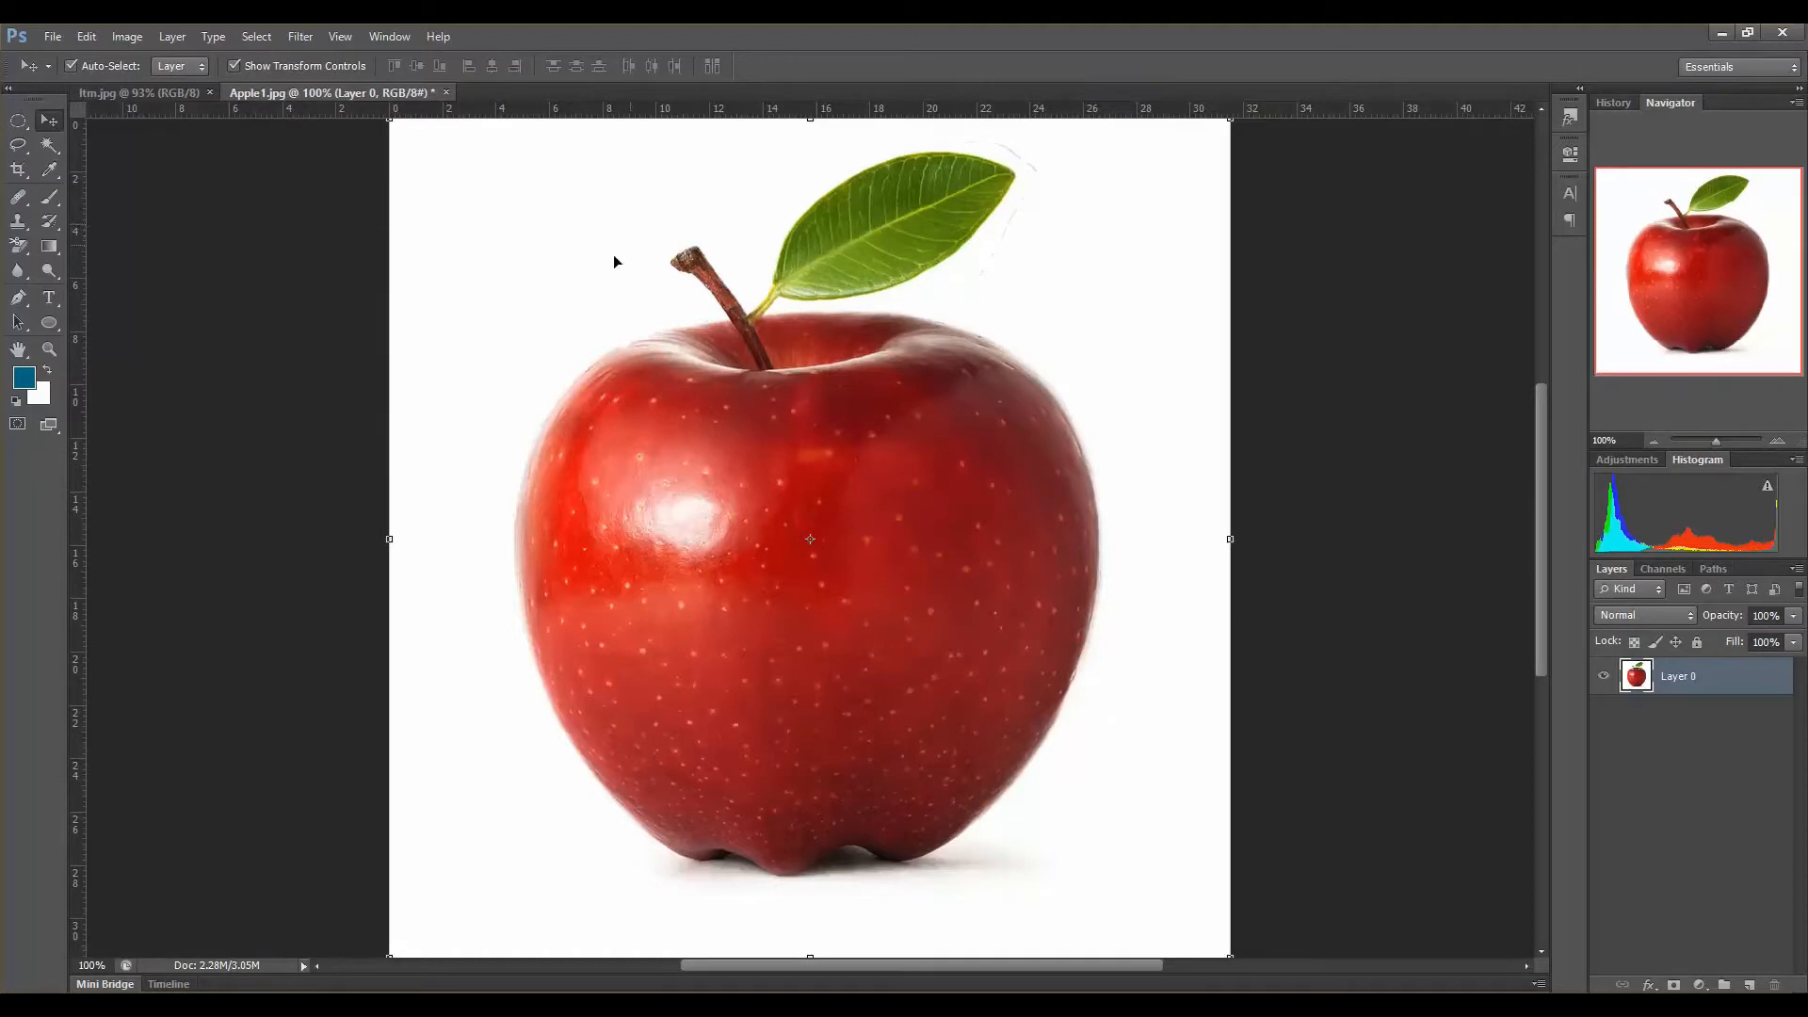
pyautogui.click(18, 145)
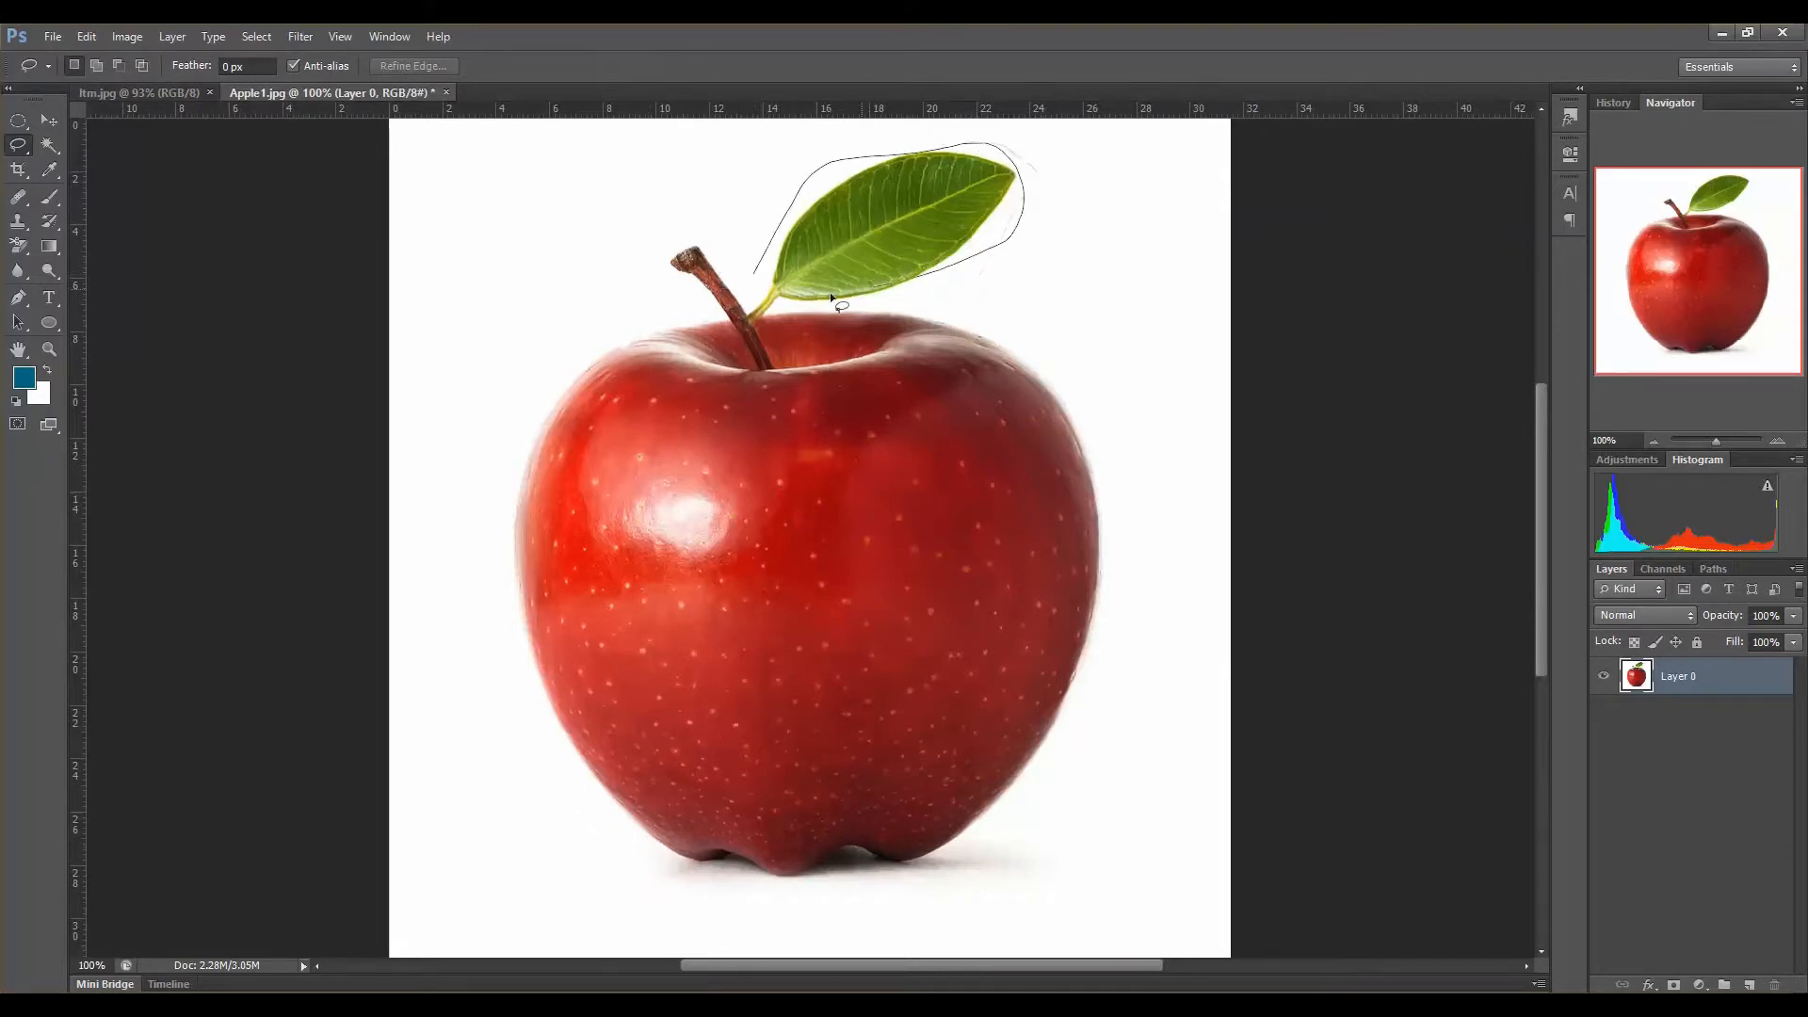
pyautogui.moveTo(762, 262); pyautogui.dragTo(765, 259)
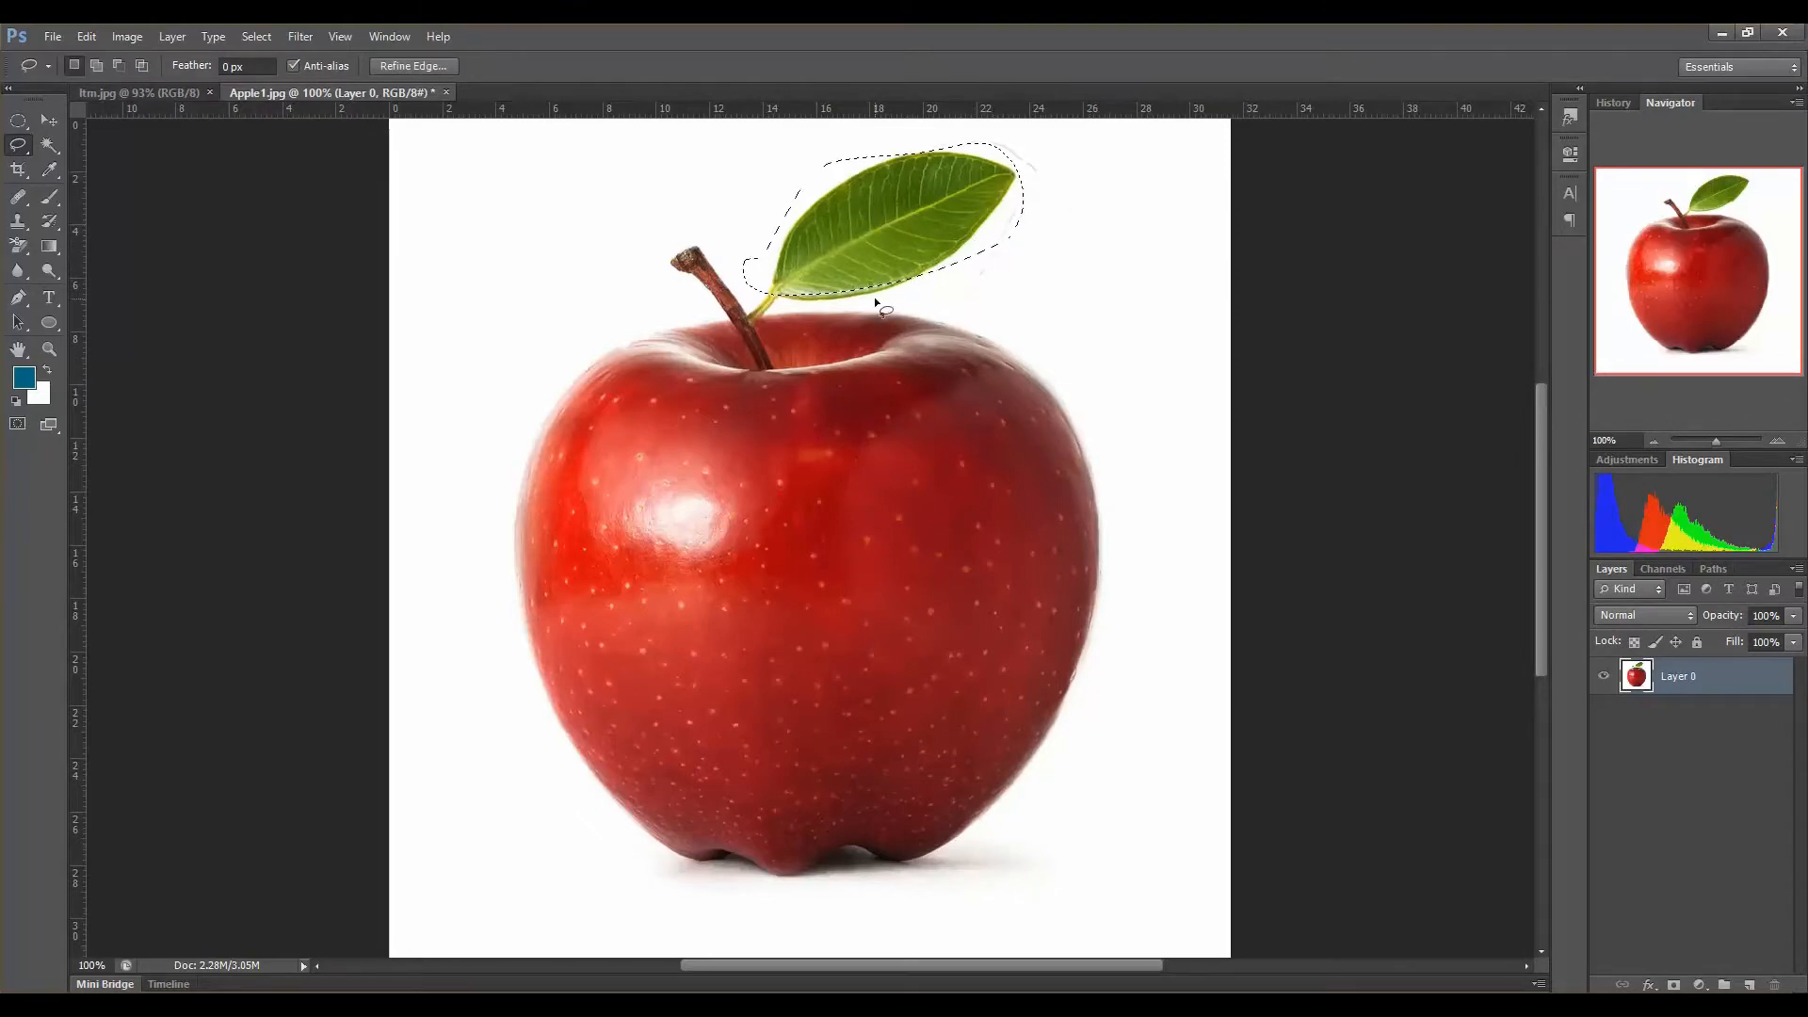
# Step: Add the missed lower edge of the leaf and the area around the top of its stalk to the lasso selection
pyautogui.hotkey('ctrl', '+')
pyautogui.hotkey('ctrl', '+')
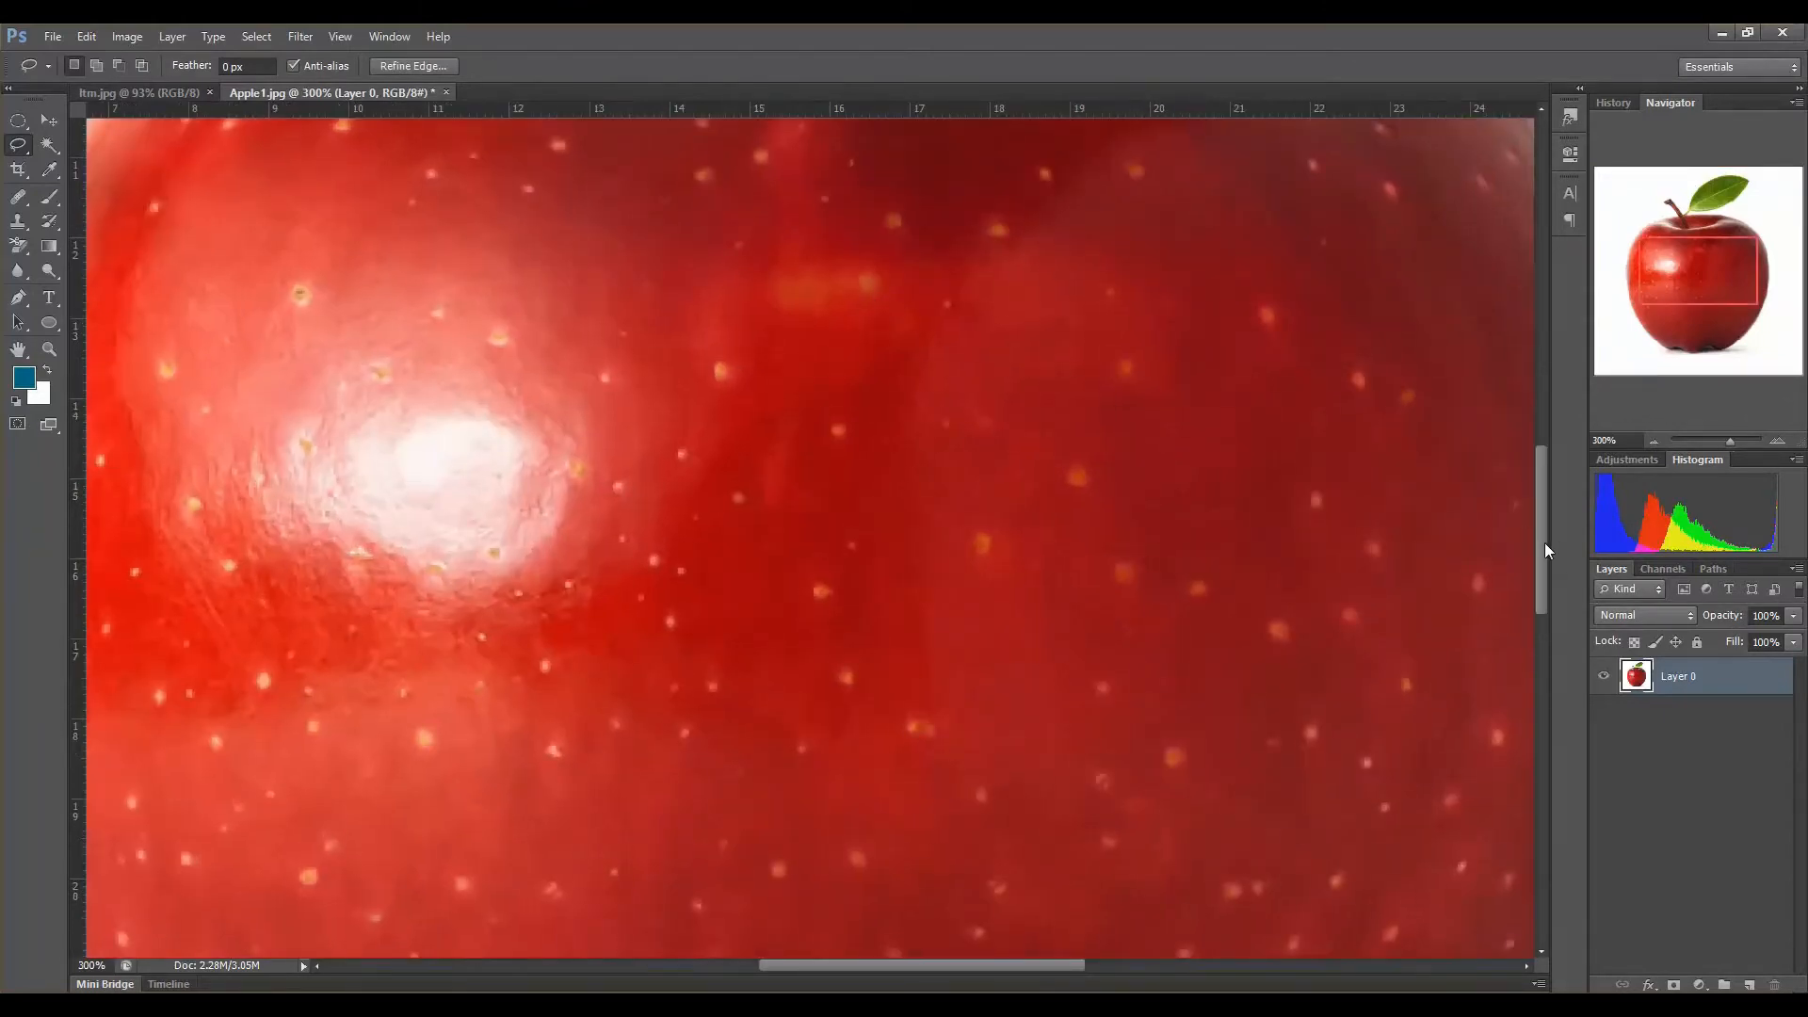
pyautogui.moveTo(1544, 543); pyautogui.dragTo(1580, 402)
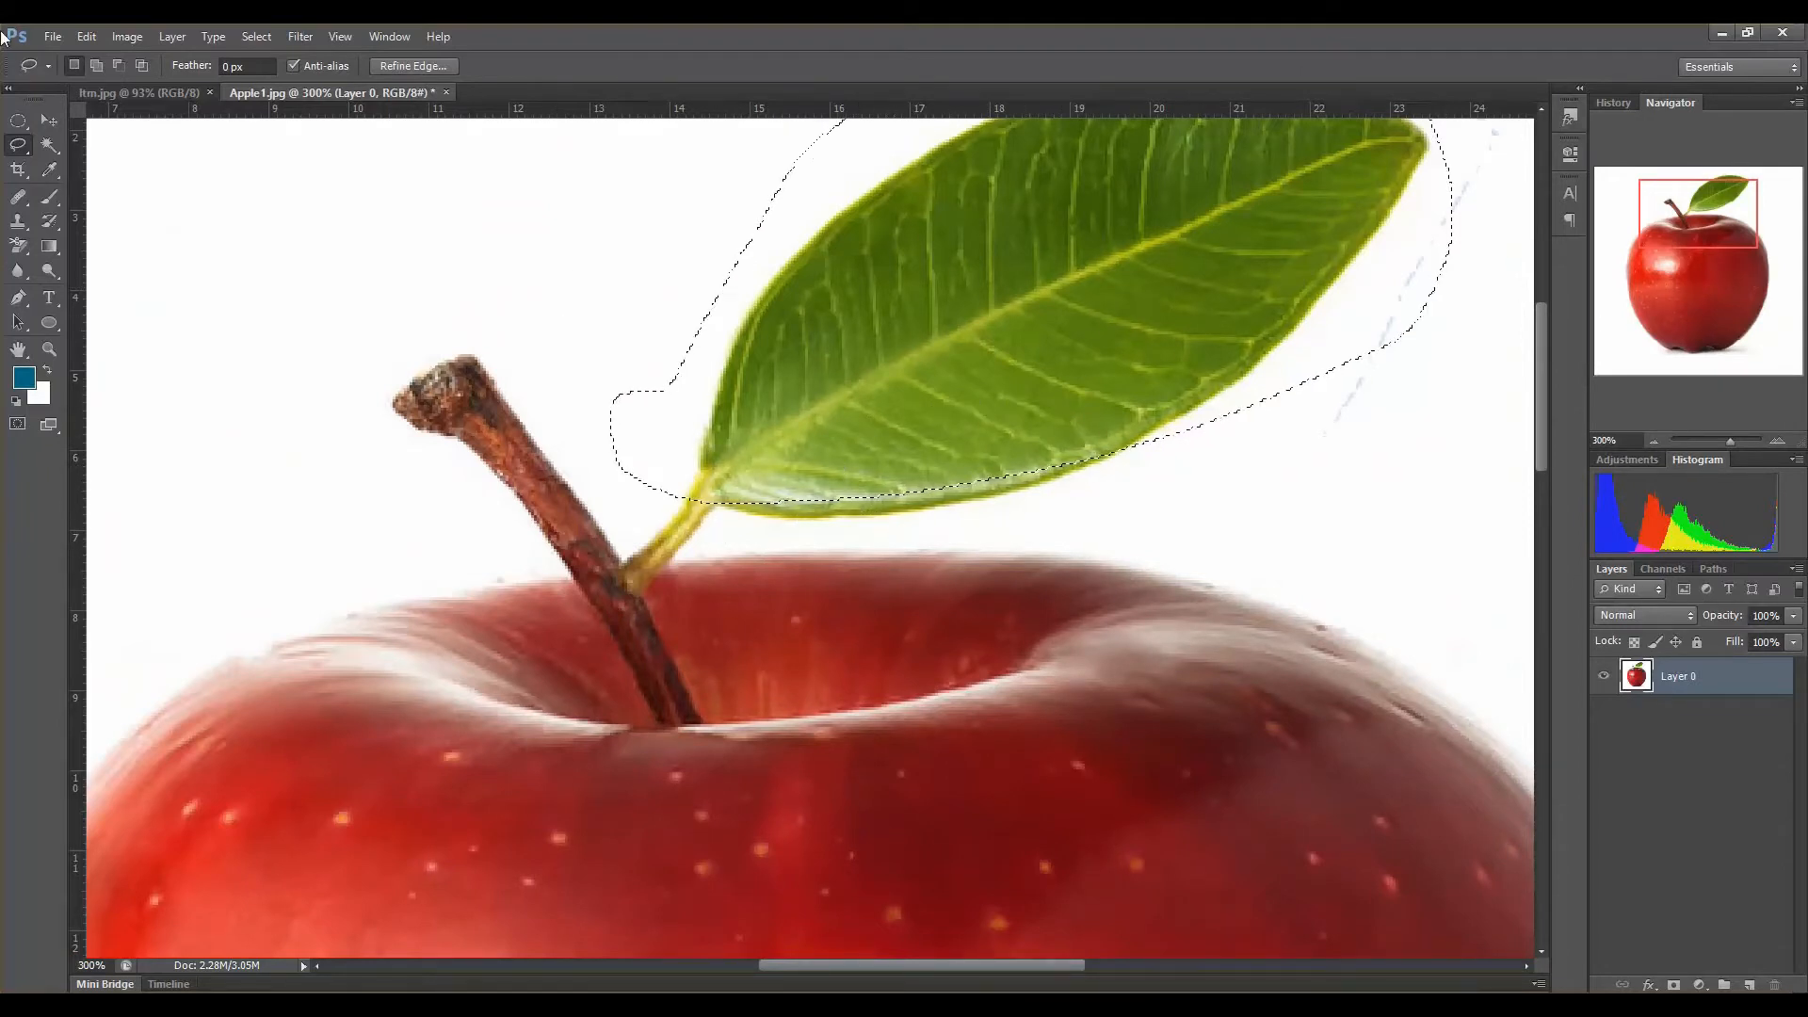
pyautogui.click(98, 66)
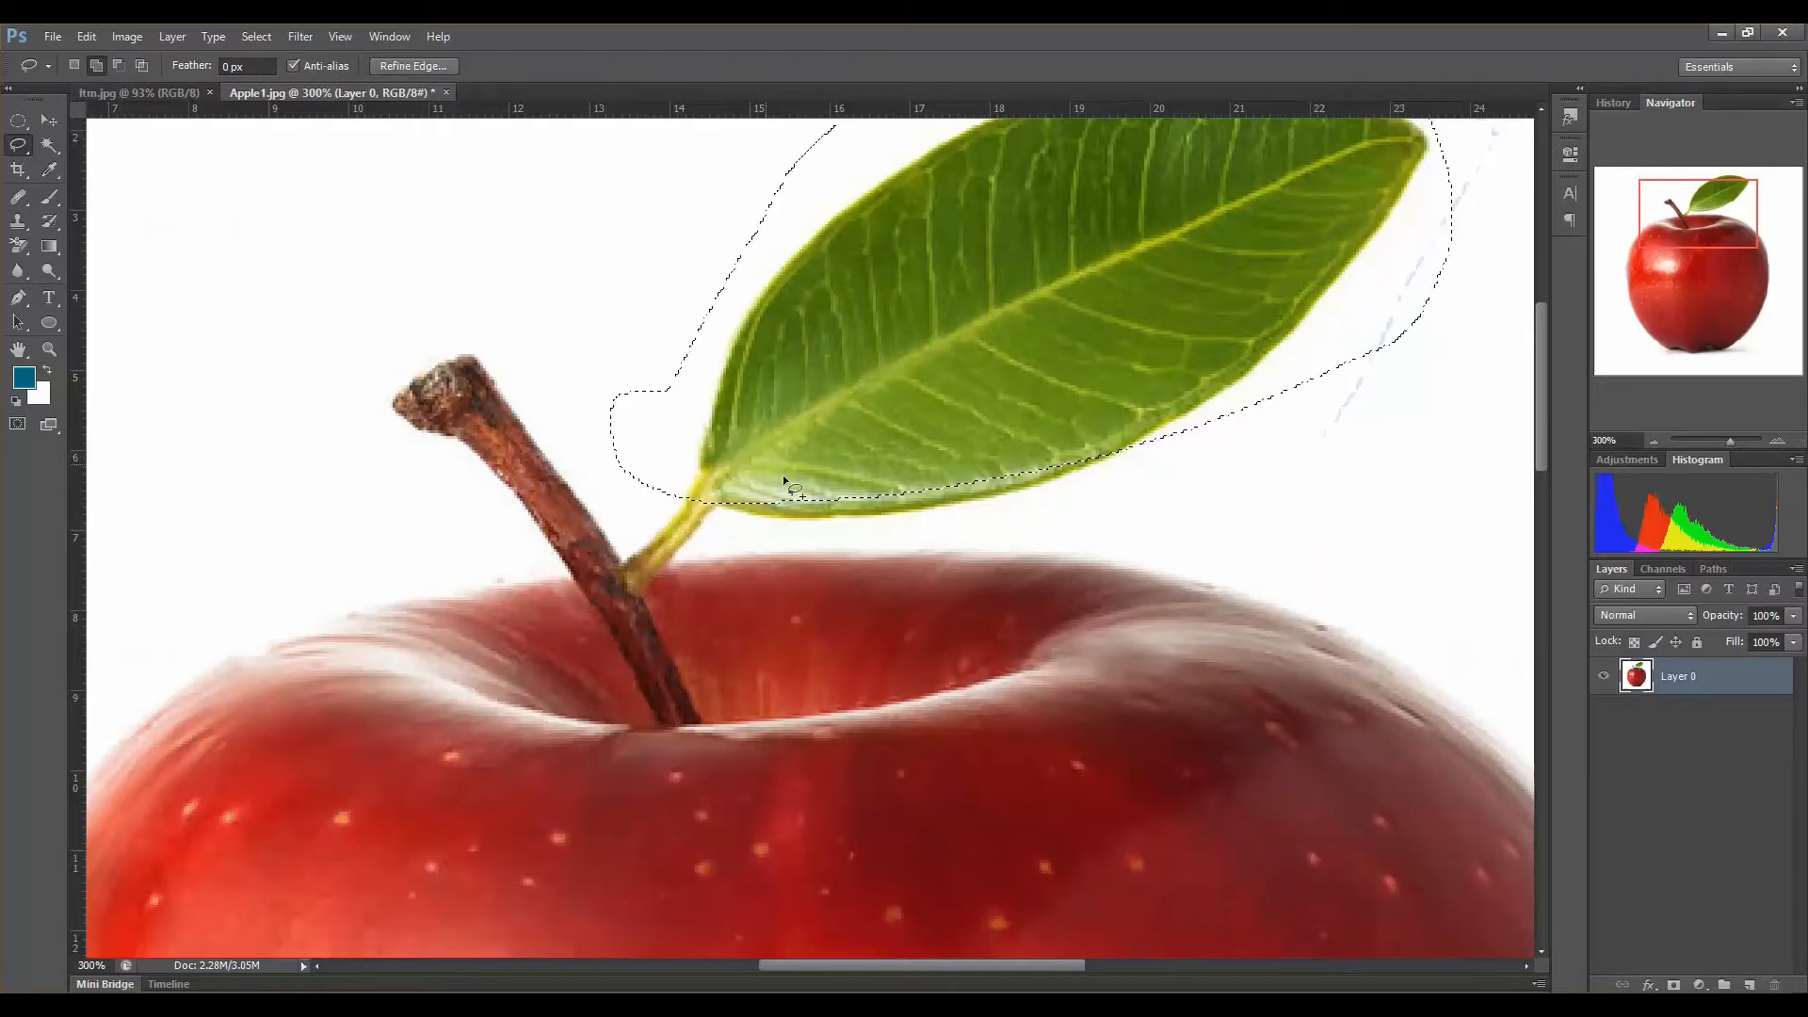
pyautogui.moveTo(864, 535)
pyautogui.mouseDown()
pyautogui.moveTo(1068, 568)
pyautogui.moveTo(1165, 533)
pyautogui.moveTo(1252, 467)
pyautogui.moveTo(1282, 410)
pyautogui.moveTo(1263, 358)
pyautogui.moveTo(930, 361)
pyautogui.mouseUp()
pyautogui.moveTo(744, 465)
pyautogui.mouseDown()
pyautogui.moveTo(790, 512)
pyautogui.moveTo(859, 532)
pyautogui.mouseUp()
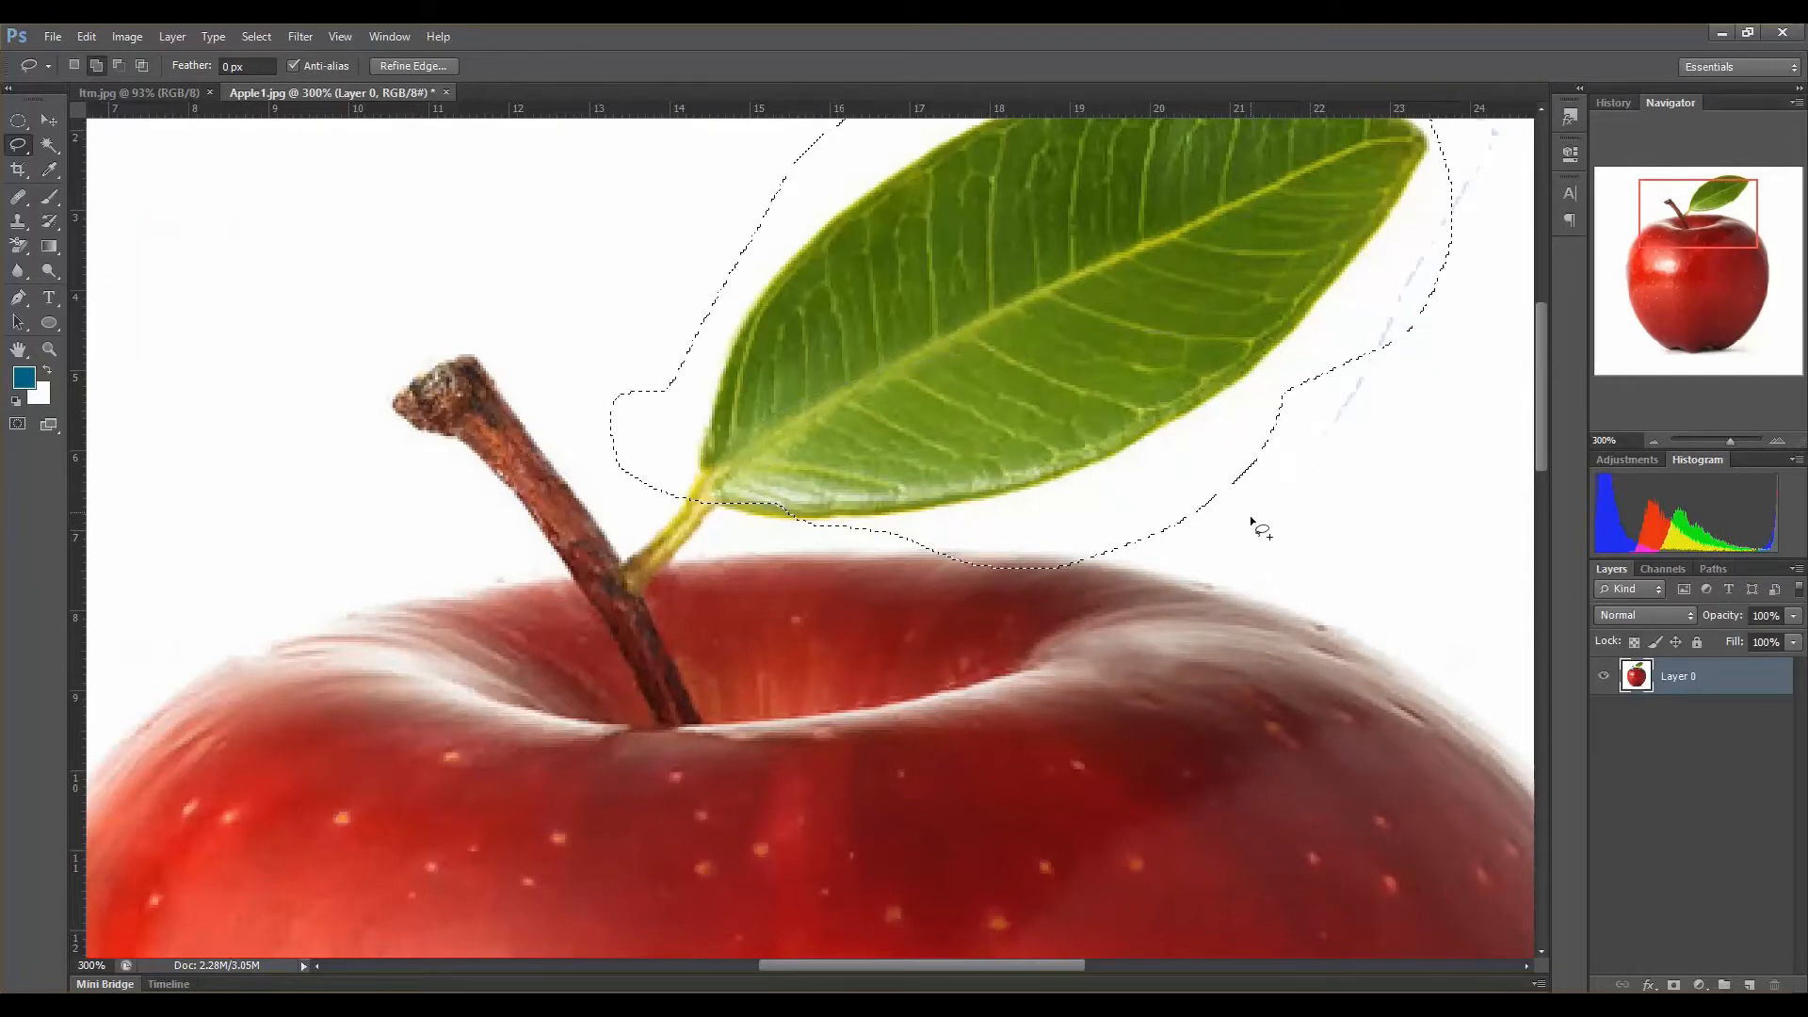
pyautogui.moveTo(704, 466)
pyautogui.mouseDown()
pyautogui.moveTo(684, 532)
pyautogui.moveTo(726, 549)
pyautogui.mouseUp()
pyautogui.moveTo(756, 435); pyautogui.dragTo(755, 436)
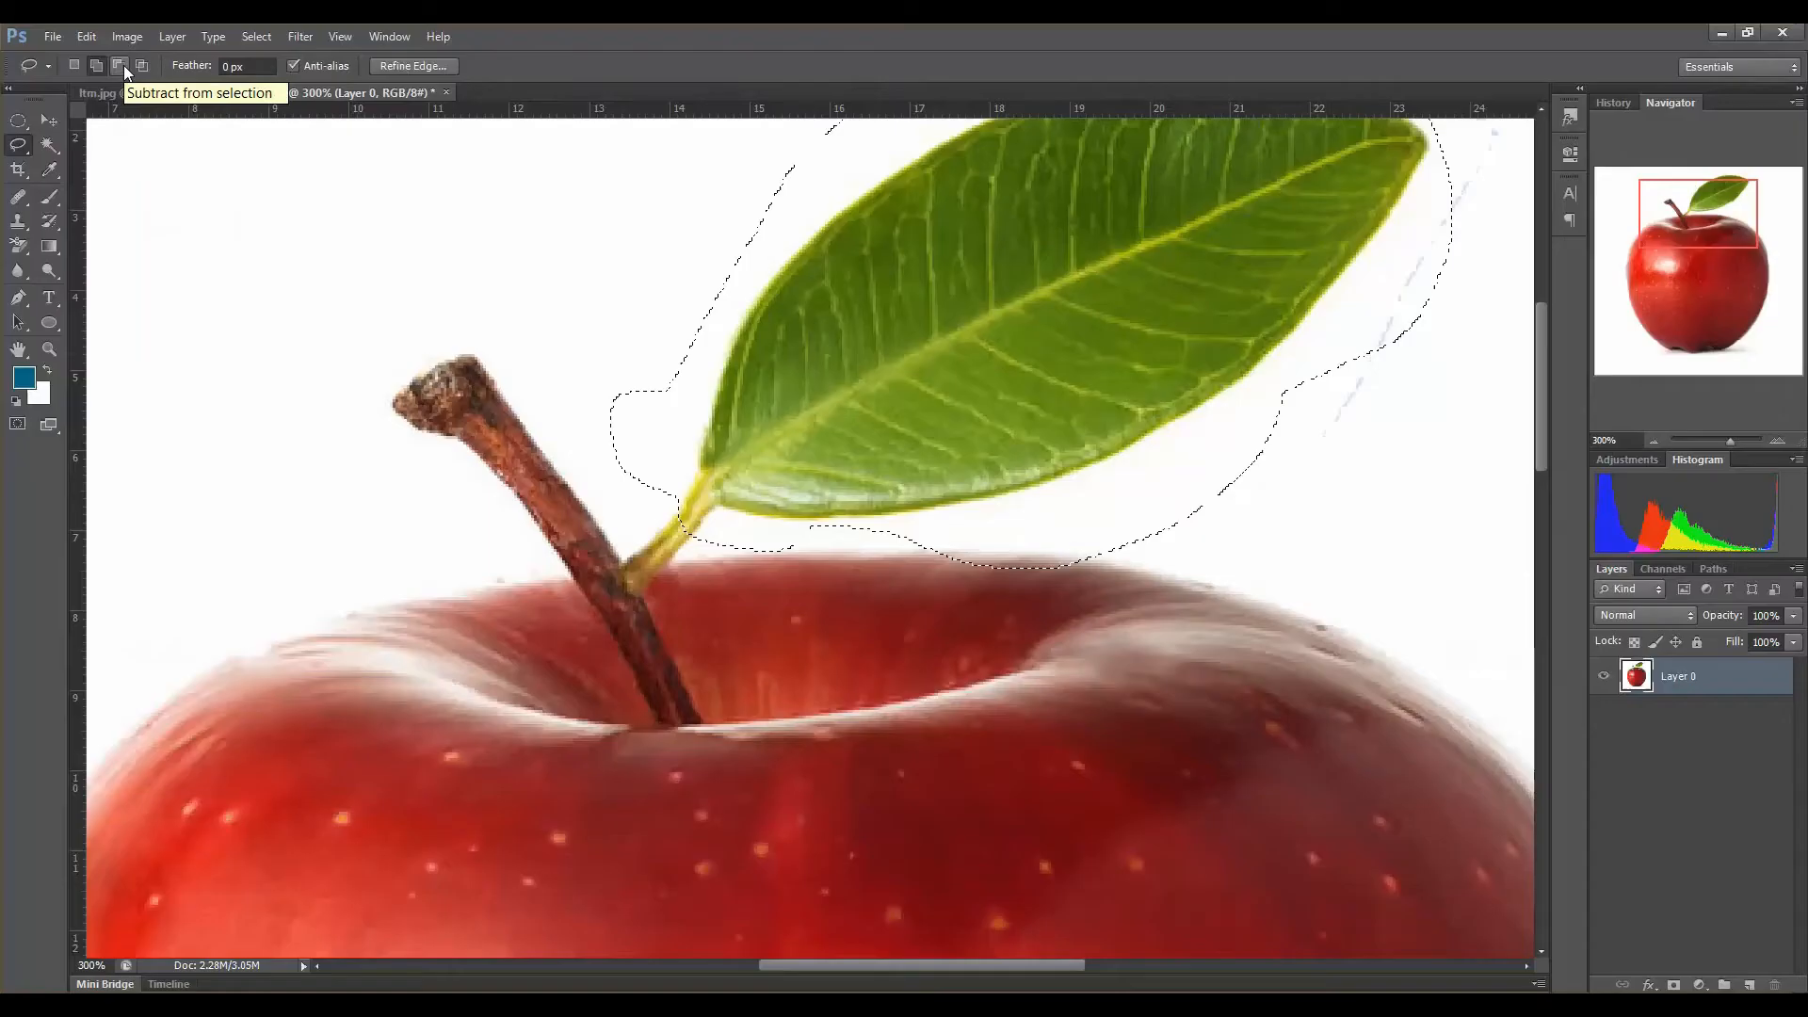
# Step: Subtract the excess background below and along the leaf's lower right edge from the selection
pyautogui.click(121, 65)
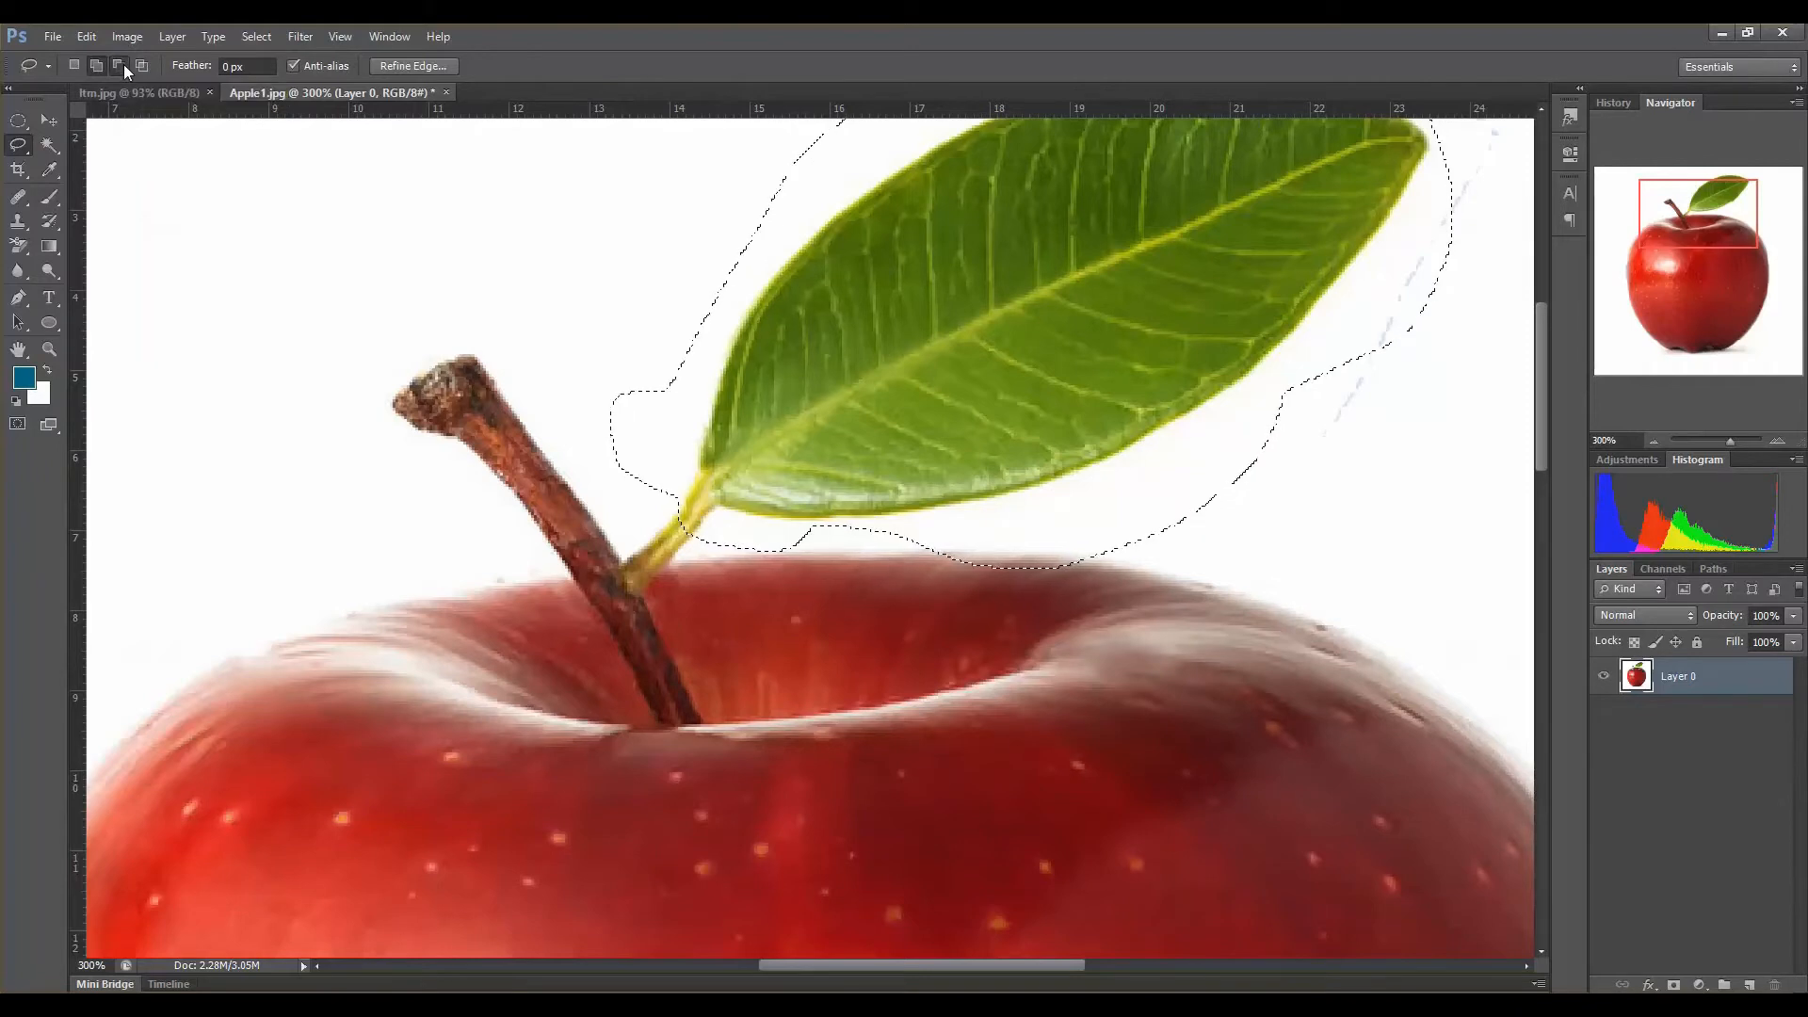
pyautogui.moveTo(1209, 562)
pyautogui.mouseDown()
pyautogui.moveTo(1183, 554)
pyautogui.moveTo(1174, 514)
pyautogui.moveTo(1224, 420)
pyautogui.moveTo(1306, 361)
pyautogui.moveTo(1422, 183)
pyautogui.mouseUp()
pyautogui.moveTo(1487, 282)
pyautogui.mouseDown()
pyautogui.moveTo(1332, 476)
pyautogui.moveTo(1209, 568)
pyautogui.mouseUp()
pyautogui.moveTo(1053, 502)
pyautogui.mouseDown()
pyautogui.moveTo(1209, 499)
pyautogui.moveTo(1205, 535)
pyautogui.moveTo(1143, 576)
pyautogui.moveTo(970, 586)
pyautogui.mouseUp()
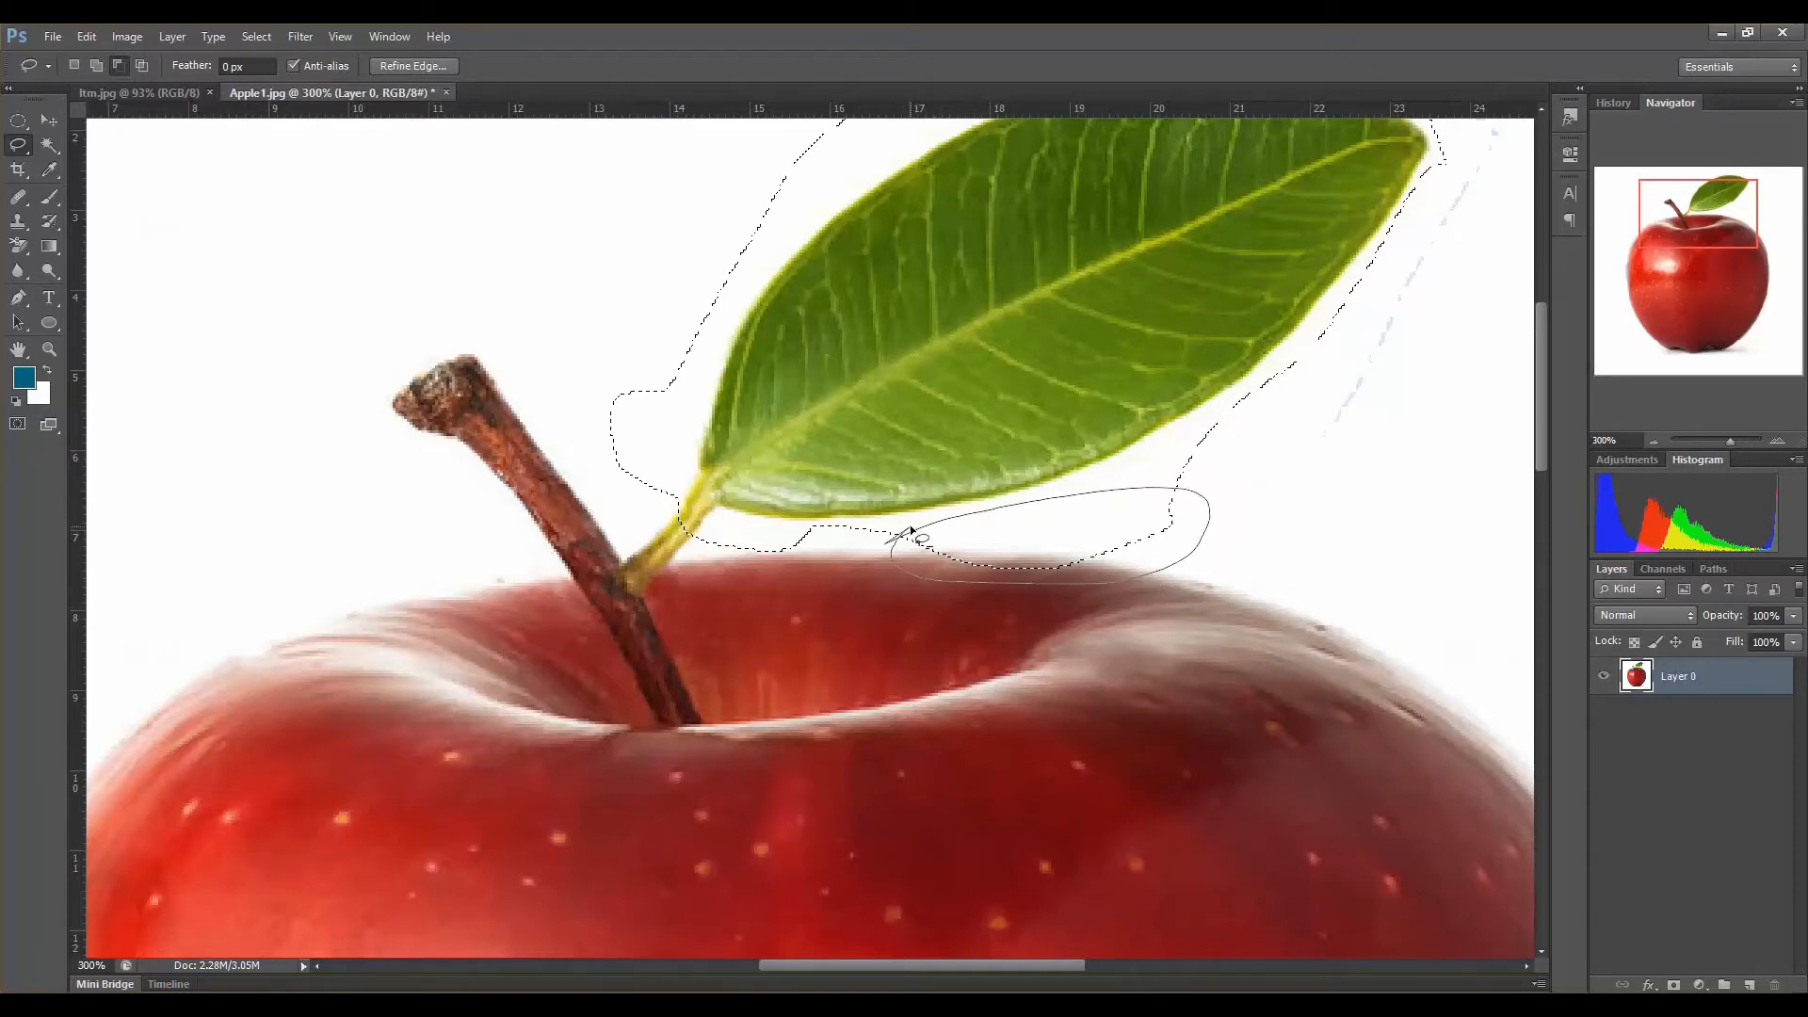
pyautogui.moveTo(911, 532); pyautogui.dragTo(910, 534)
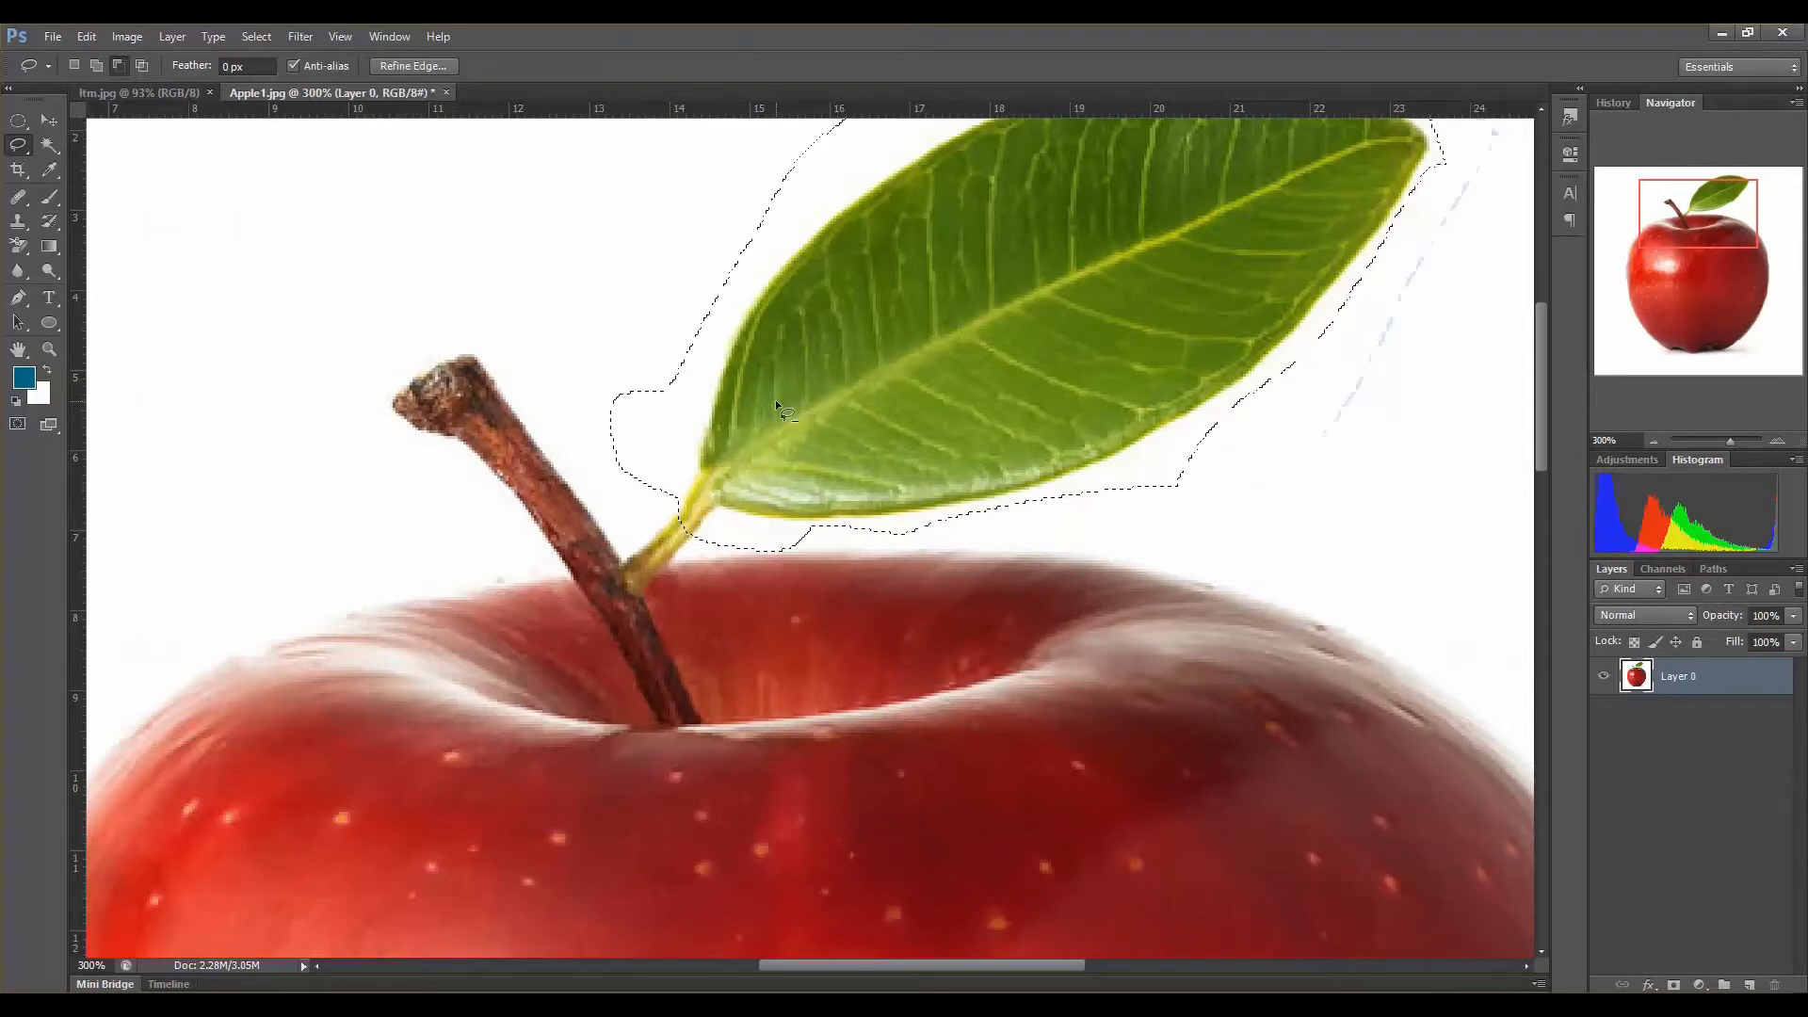
# Step: Add lasso areas beside the leaf's lower right edge to the selection and subtract the outer one again
pyautogui.press('shift')
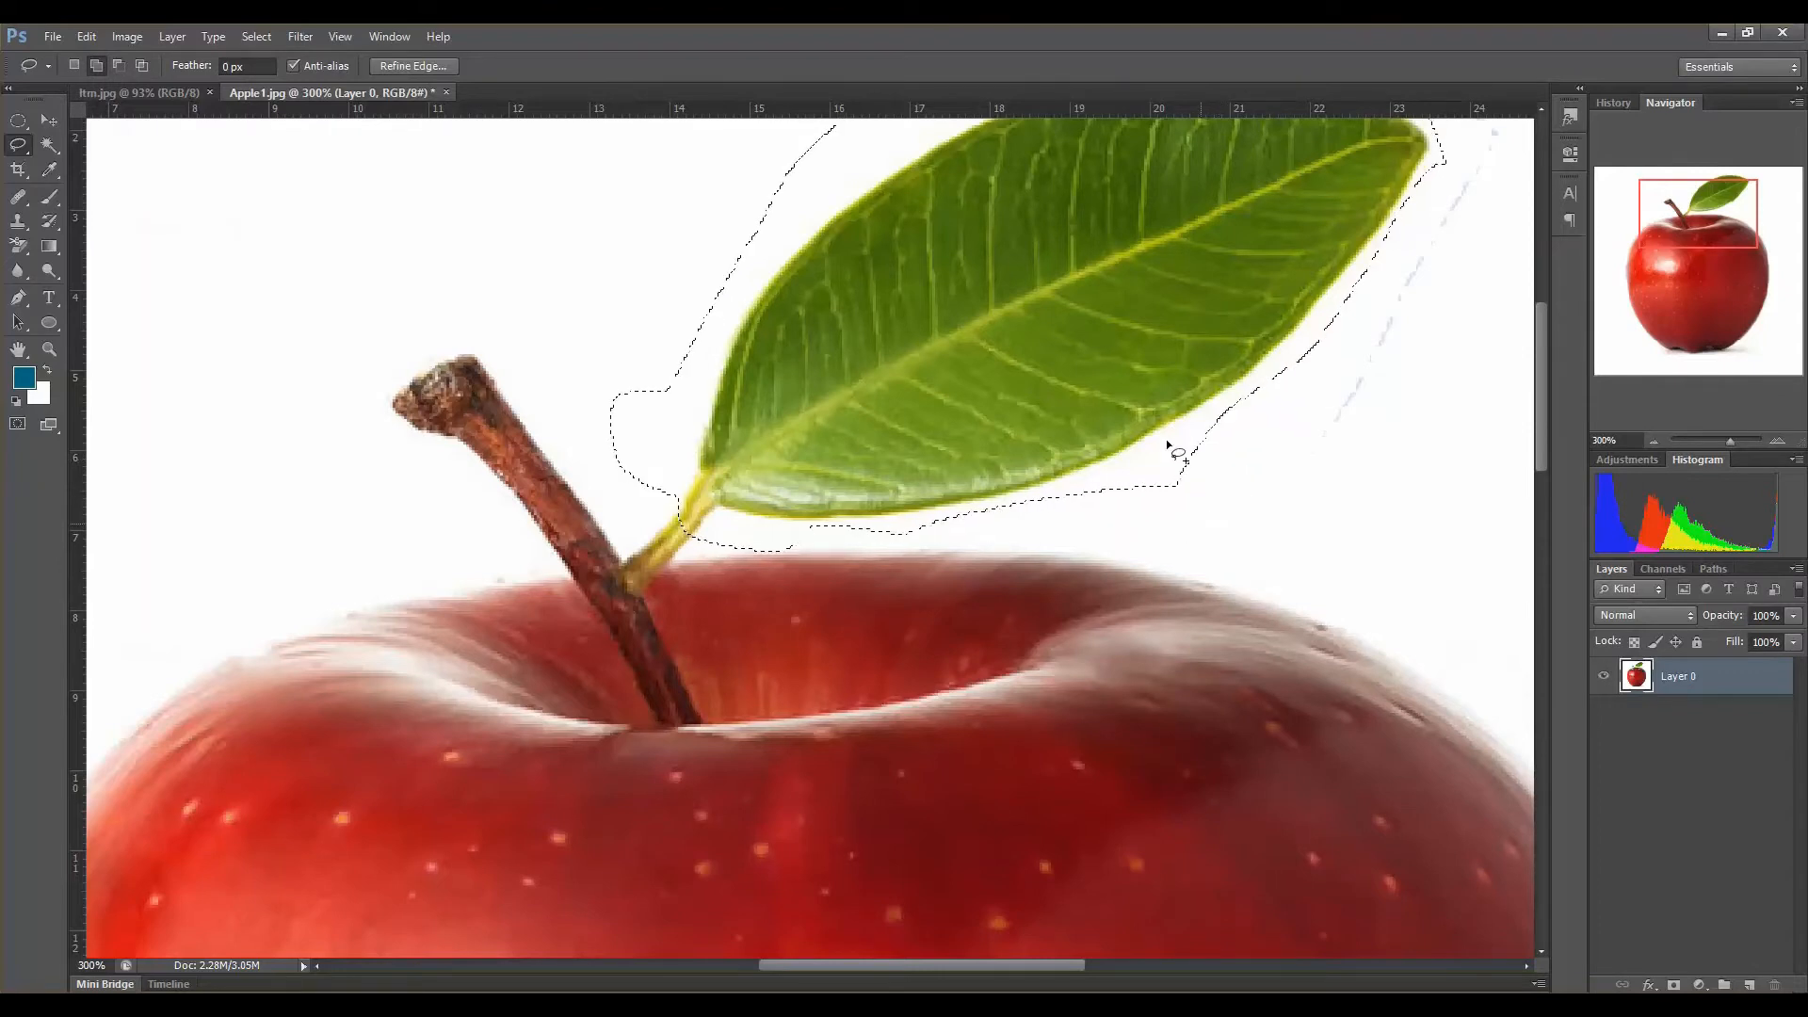
pyautogui.moveTo(1197, 530); pyautogui.dragTo(1450, 528)
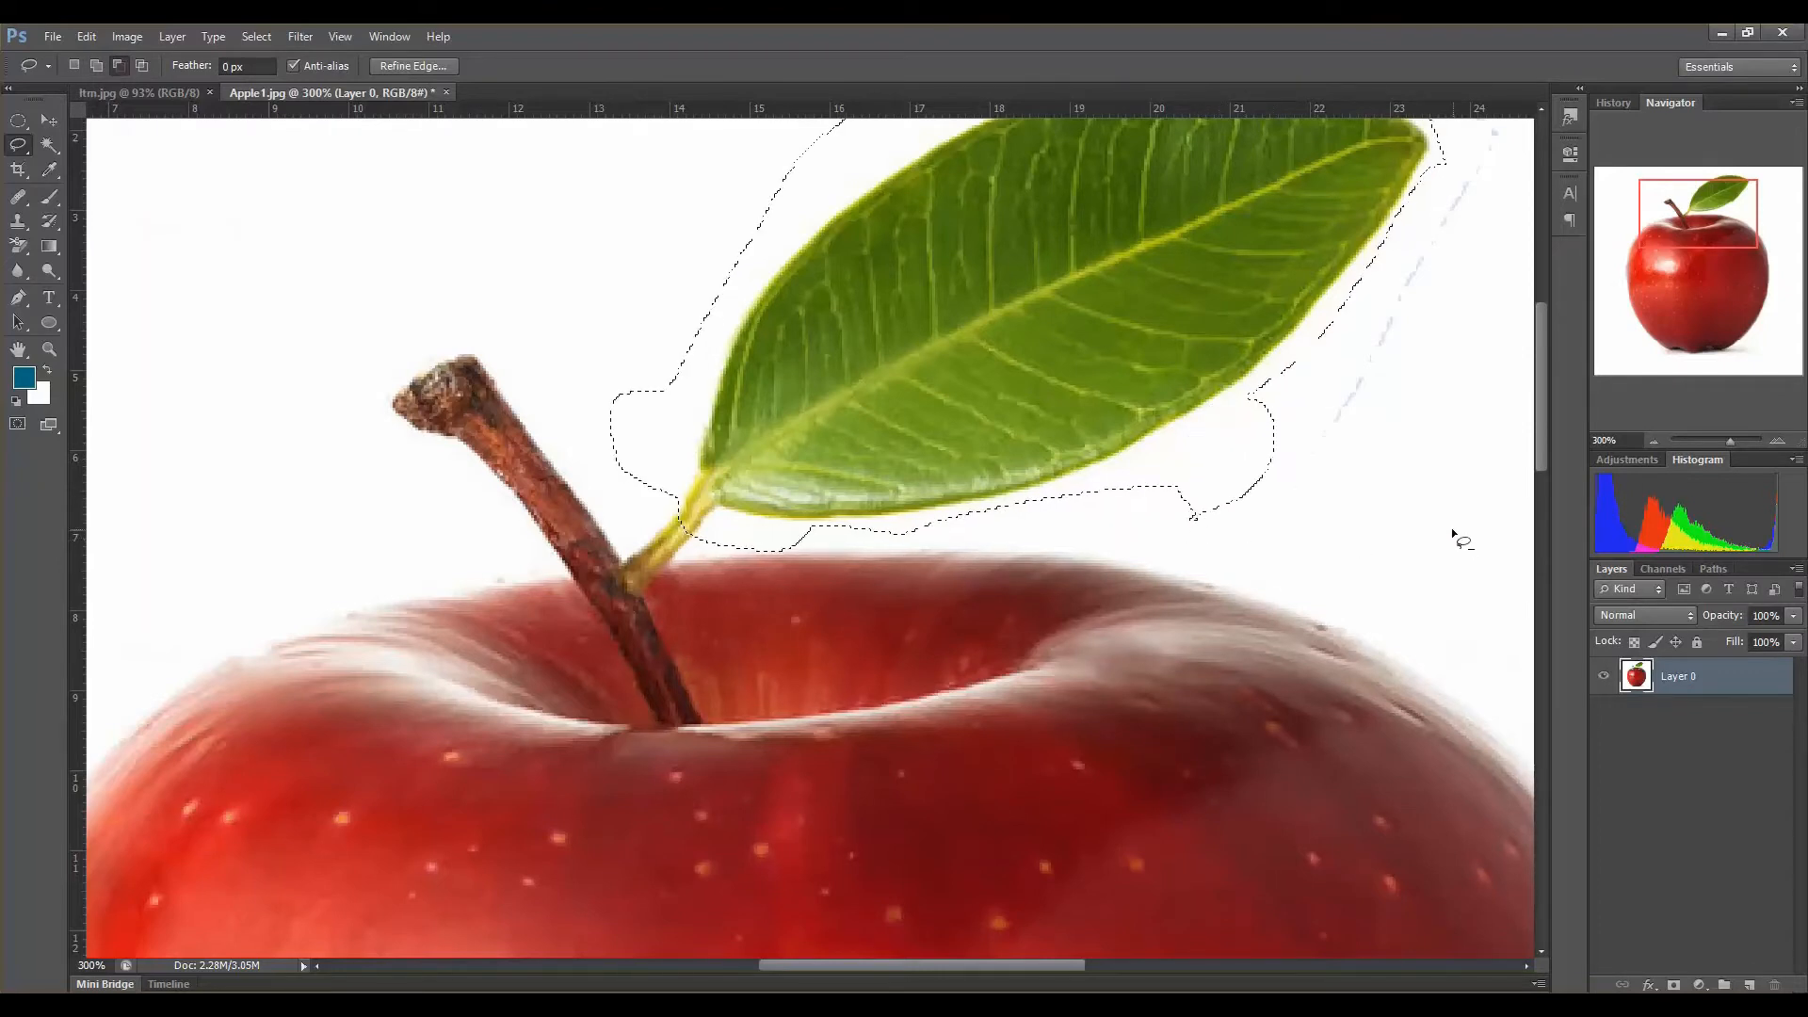
pyautogui.click(96, 65)
pyautogui.press('alt')
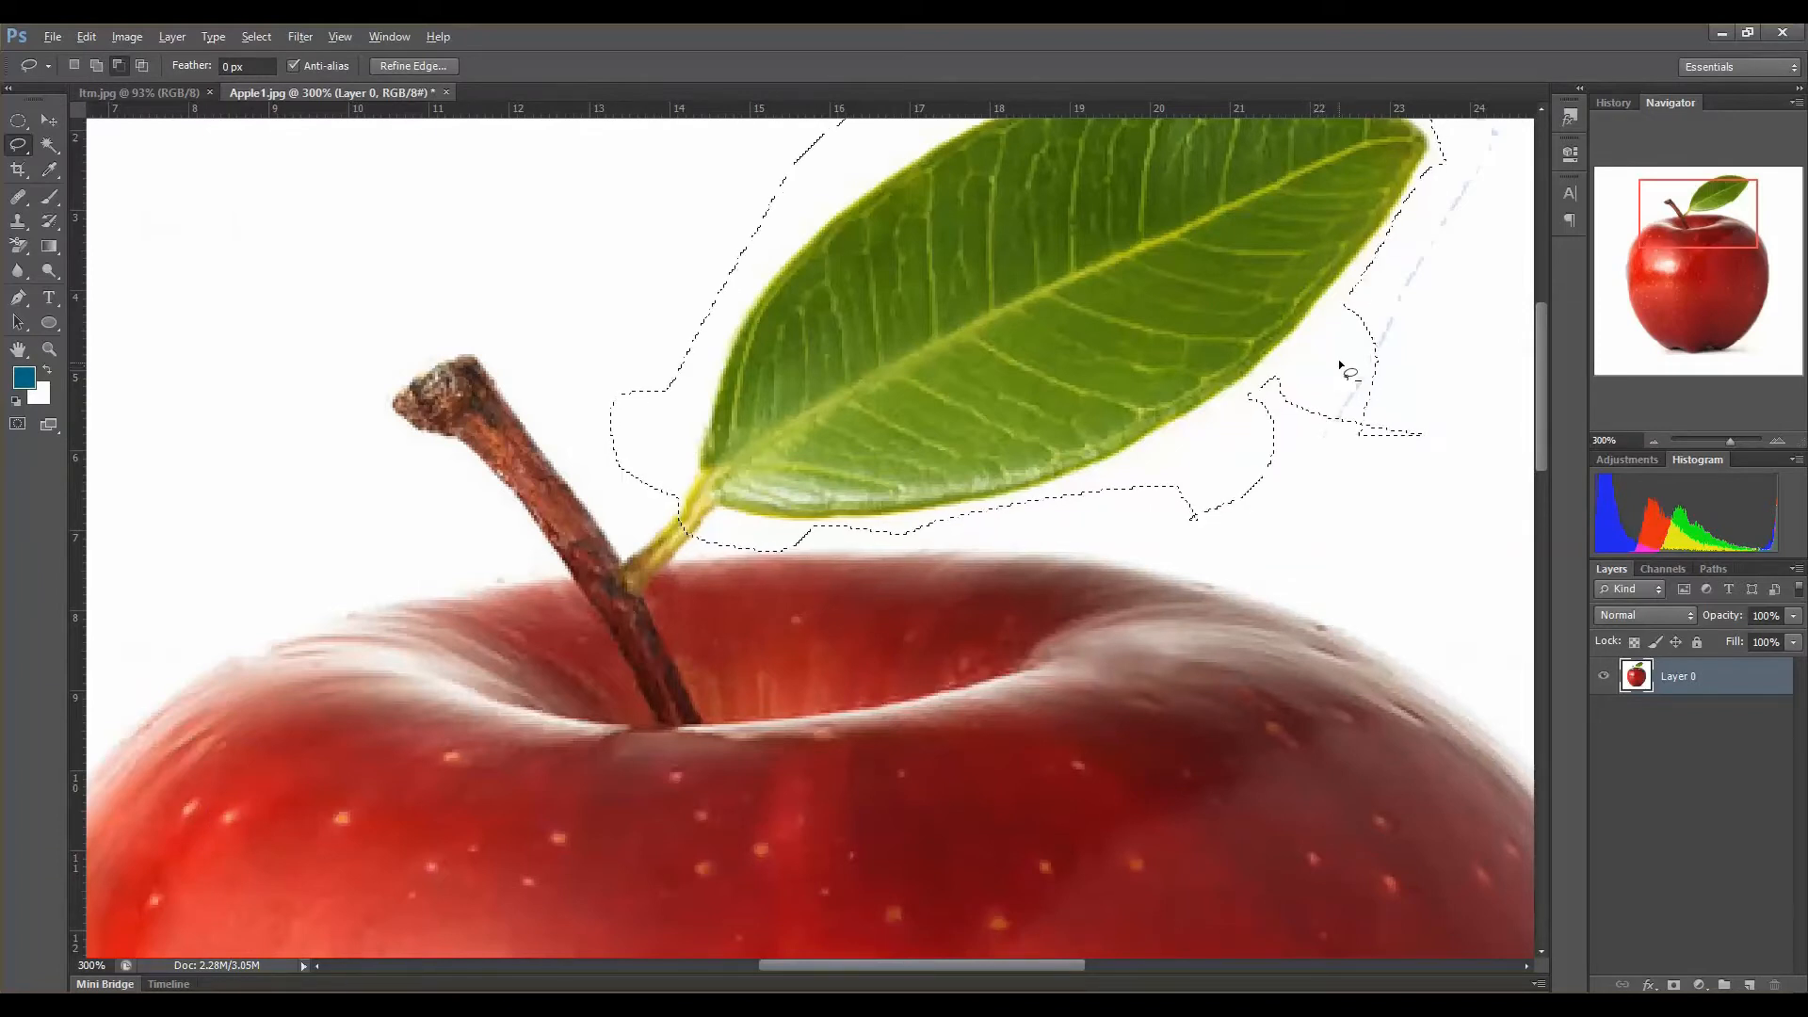
pyautogui.moveTo(1317, 450)
pyautogui.mouseDown()
pyautogui.moveTo(1322, 328)
pyautogui.moveTo(1377, 305)
pyautogui.moveTo(1414, 328)
pyautogui.moveTo(1417, 433)
pyautogui.moveTo(1316, 447)
pyautogui.mouseUp()
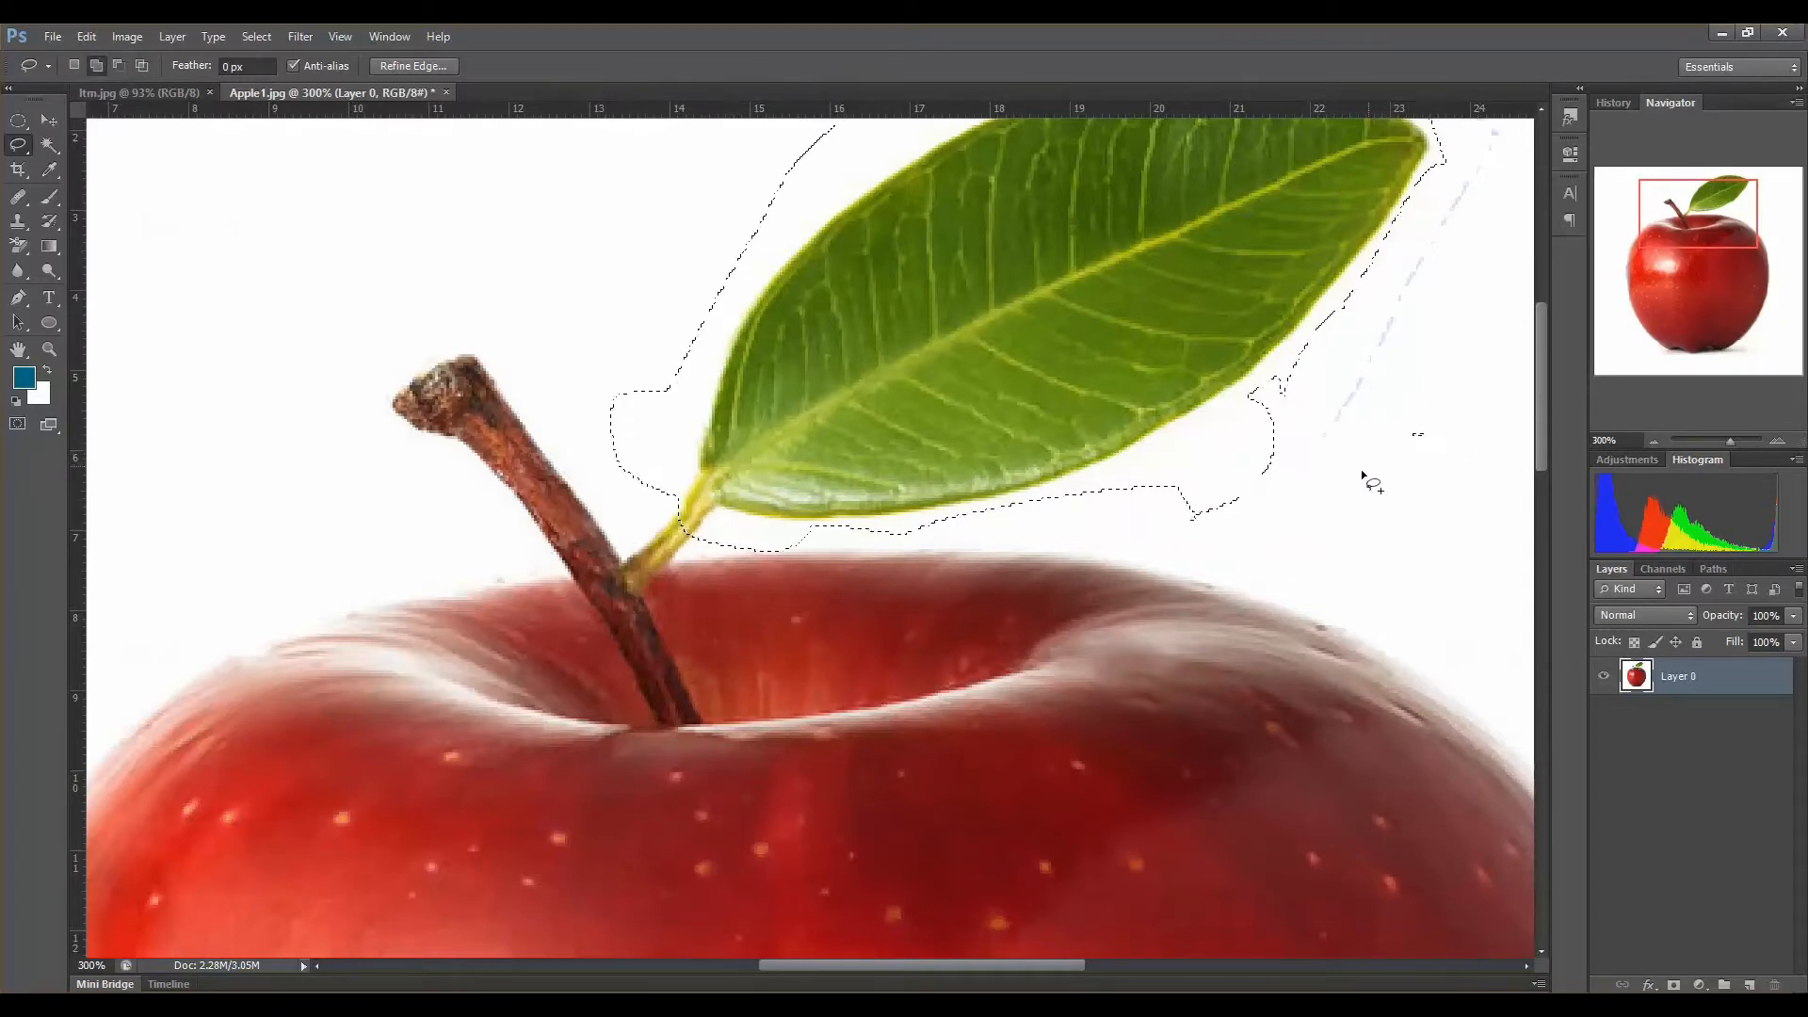
# Step: Try intersecting the selection with a lasso area over the right part of the leaf, and undo it
pyautogui.click(143, 63)
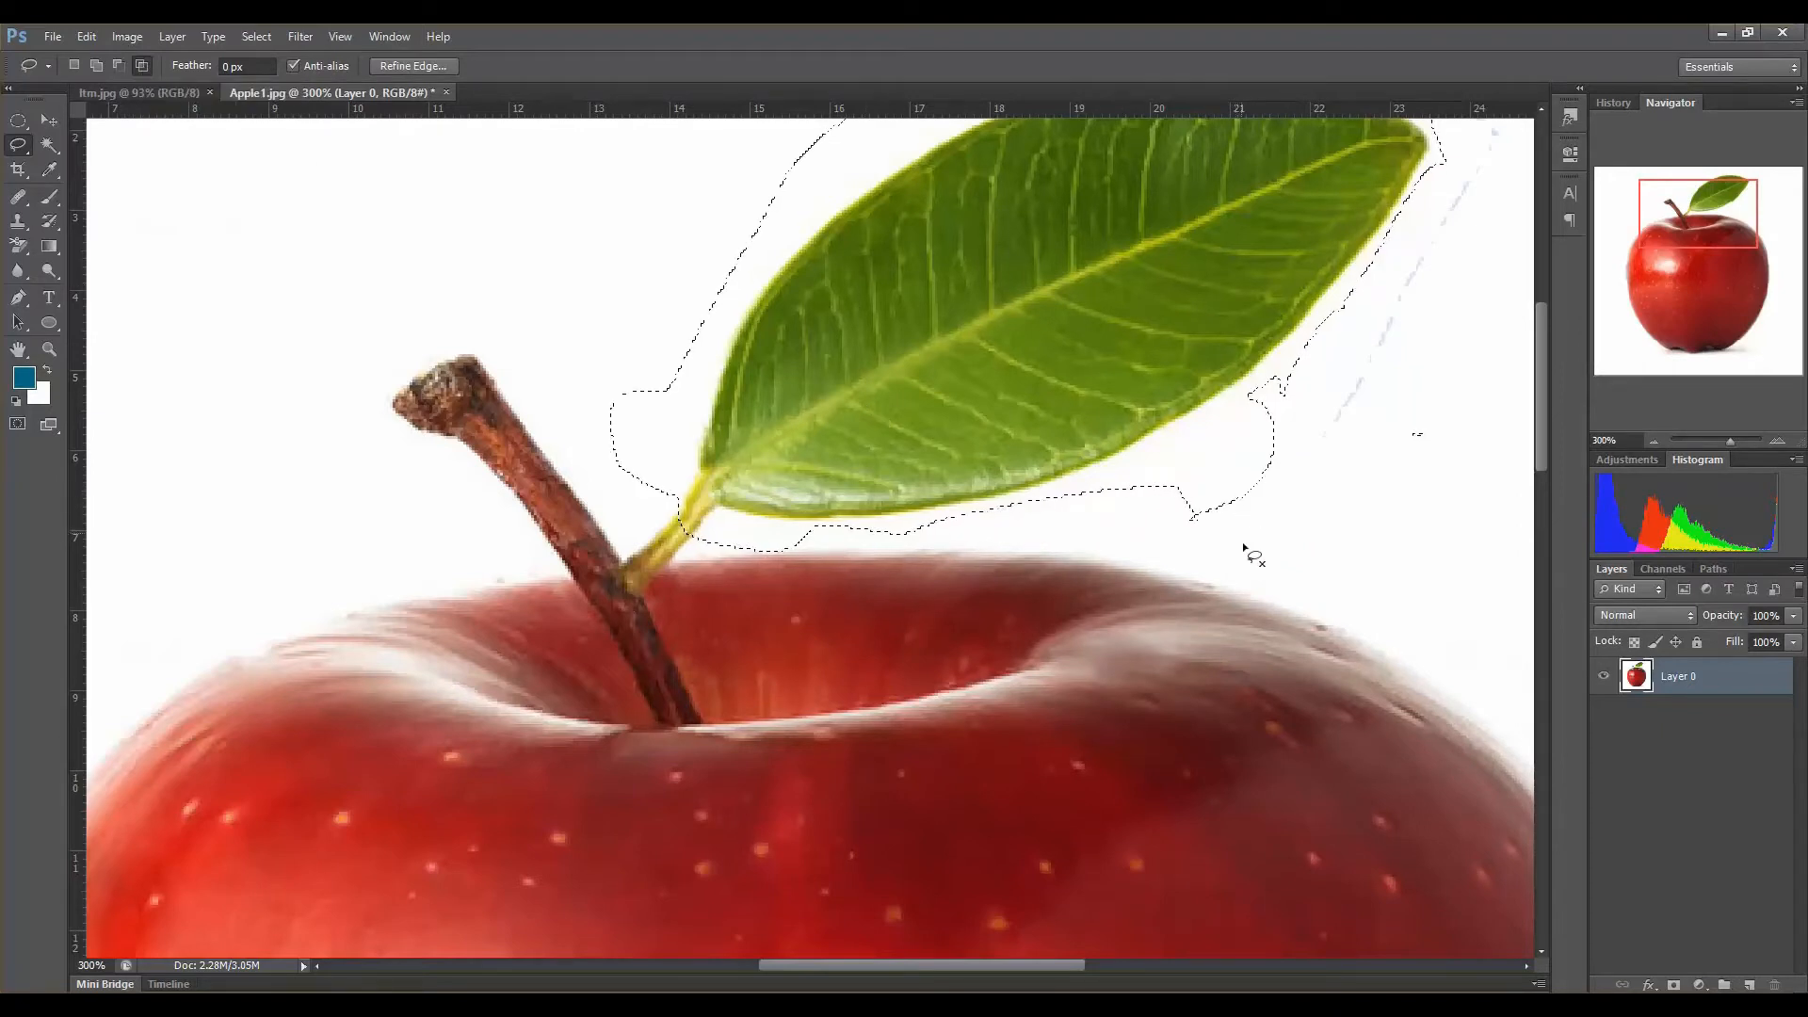
pyautogui.moveTo(1243, 549)
pyautogui.mouseDown()
pyautogui.moveTo(1174, 478)
pyautogui.moveTo(1160, 358)
pyautogui.mouseUp()
pyautogui.moveTo(1189, 221)
pyautogui.mouseDown()
pyautogui.moveTo(1304, 214)
pyautogui.moveTo(1456, 235)
pyautogui.moveTo(1465, 301)
pyautogui.moveTo(1392, 498)
pyautogui.mouseUp()
pyautogui.moveTo(1228, 555); pyautogui.dragTo(1236, 552)
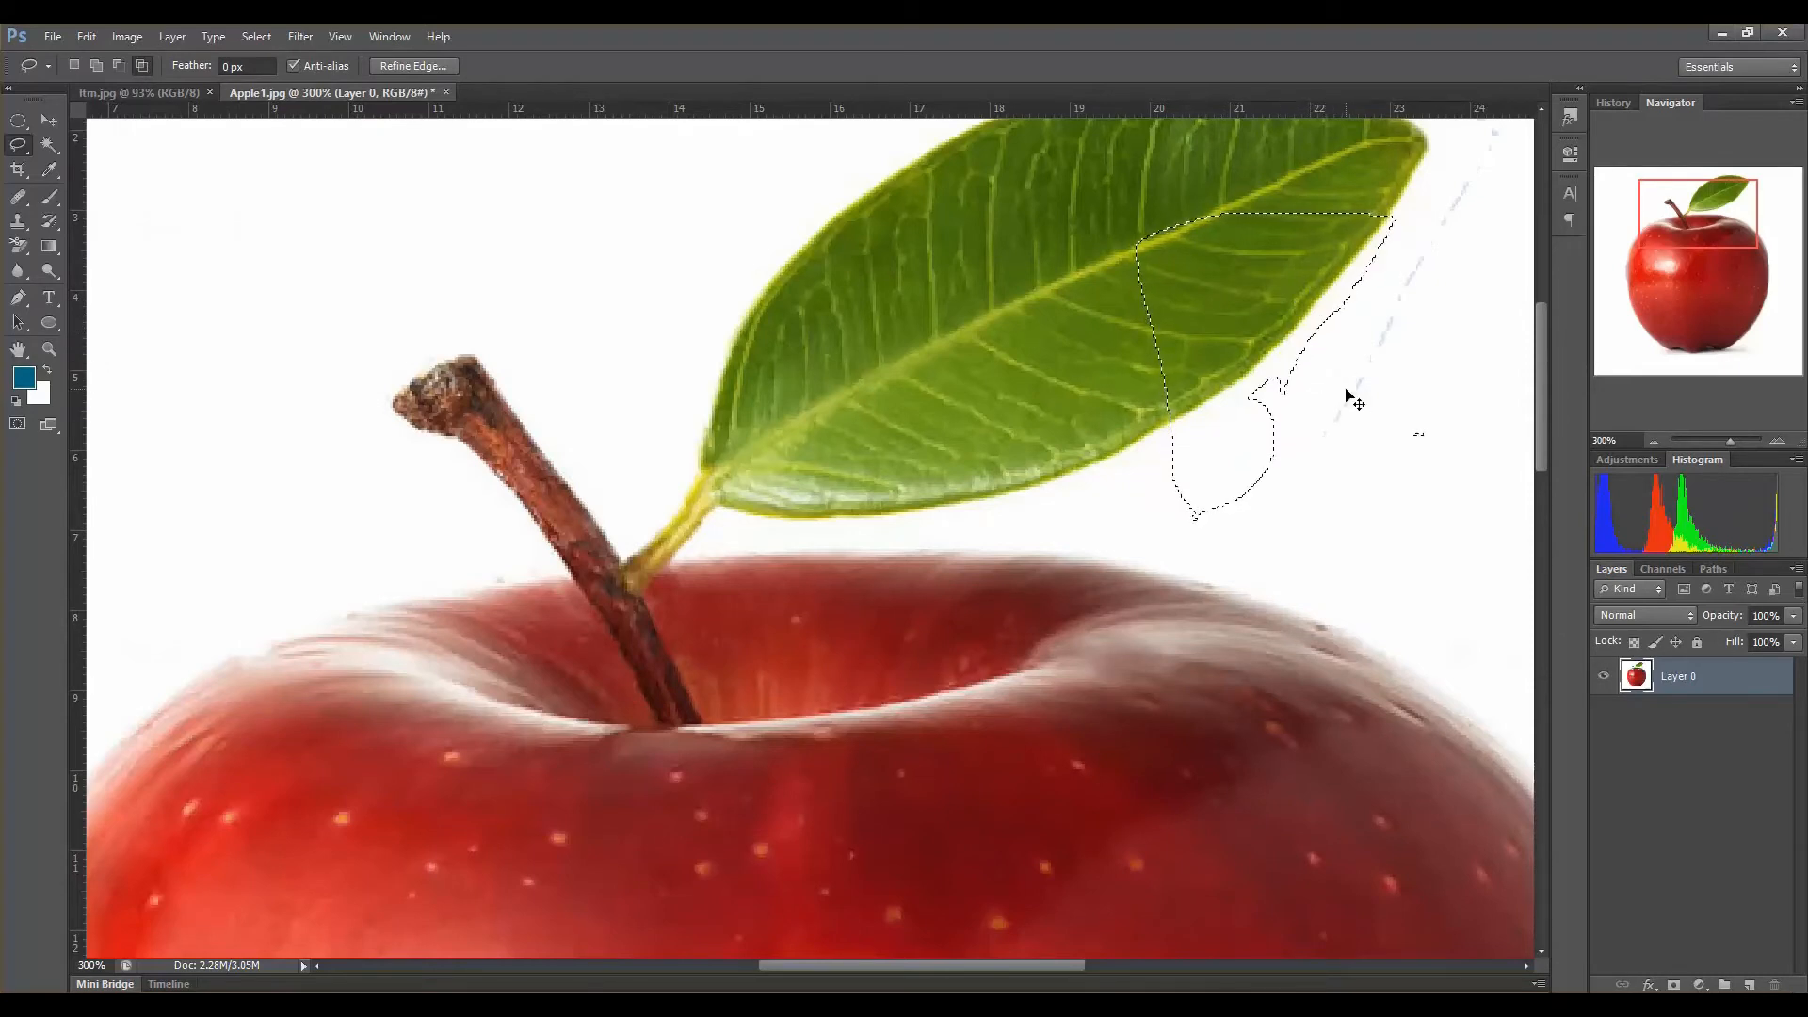
pyautogui.hotkey('ctrl', 'z')
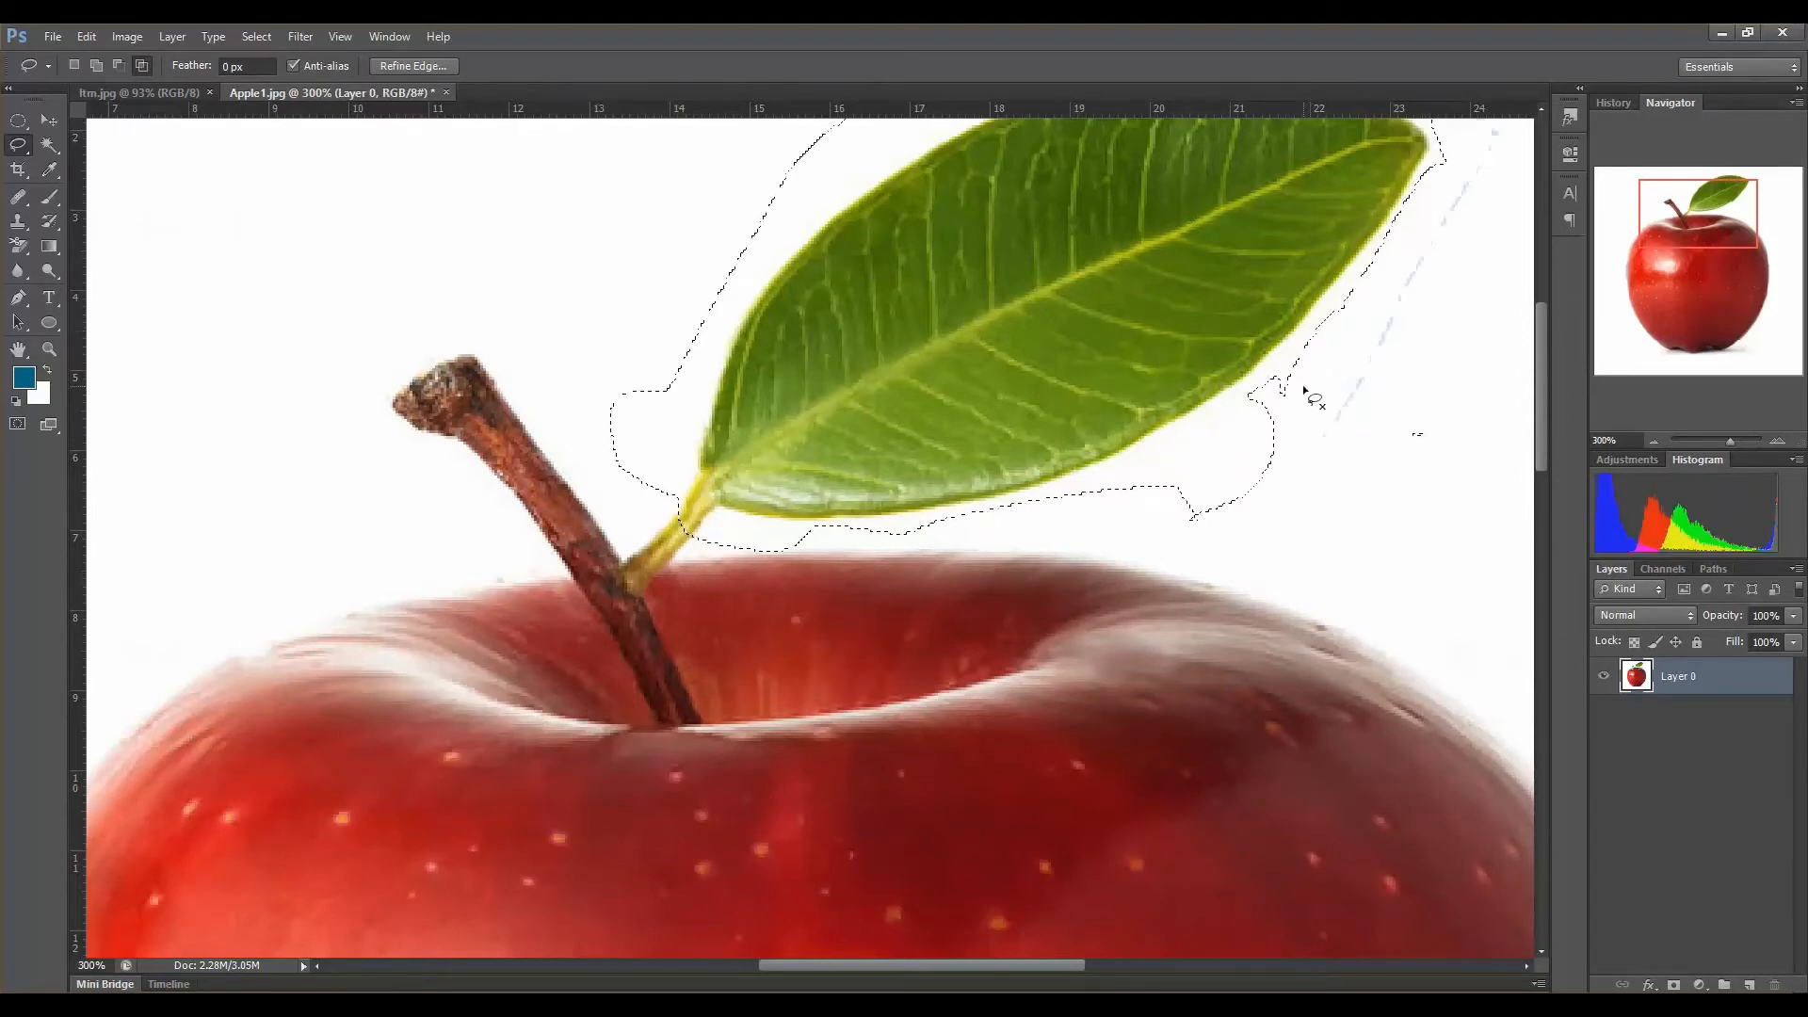
# Step: Add a large lasso area surrounding the leaf and the background around it to the selection
pyautogui.press('shift')
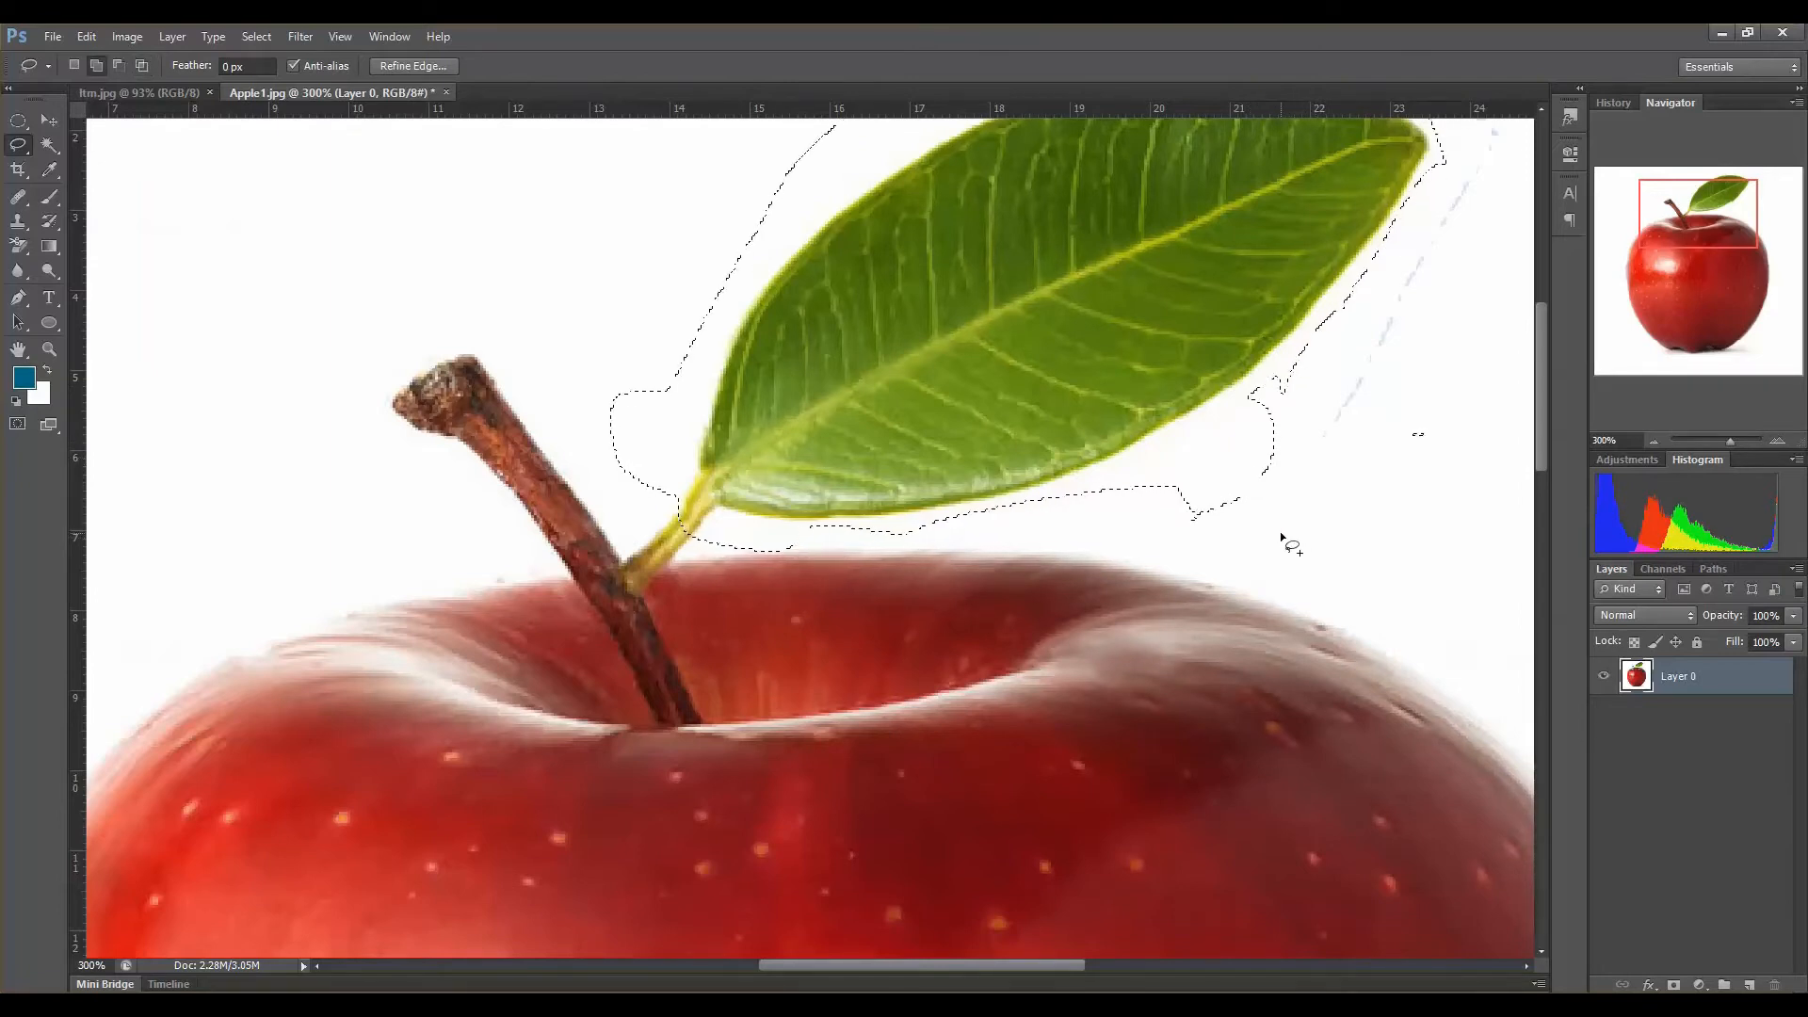
pyautogui.hotkey('ctrl', '-')
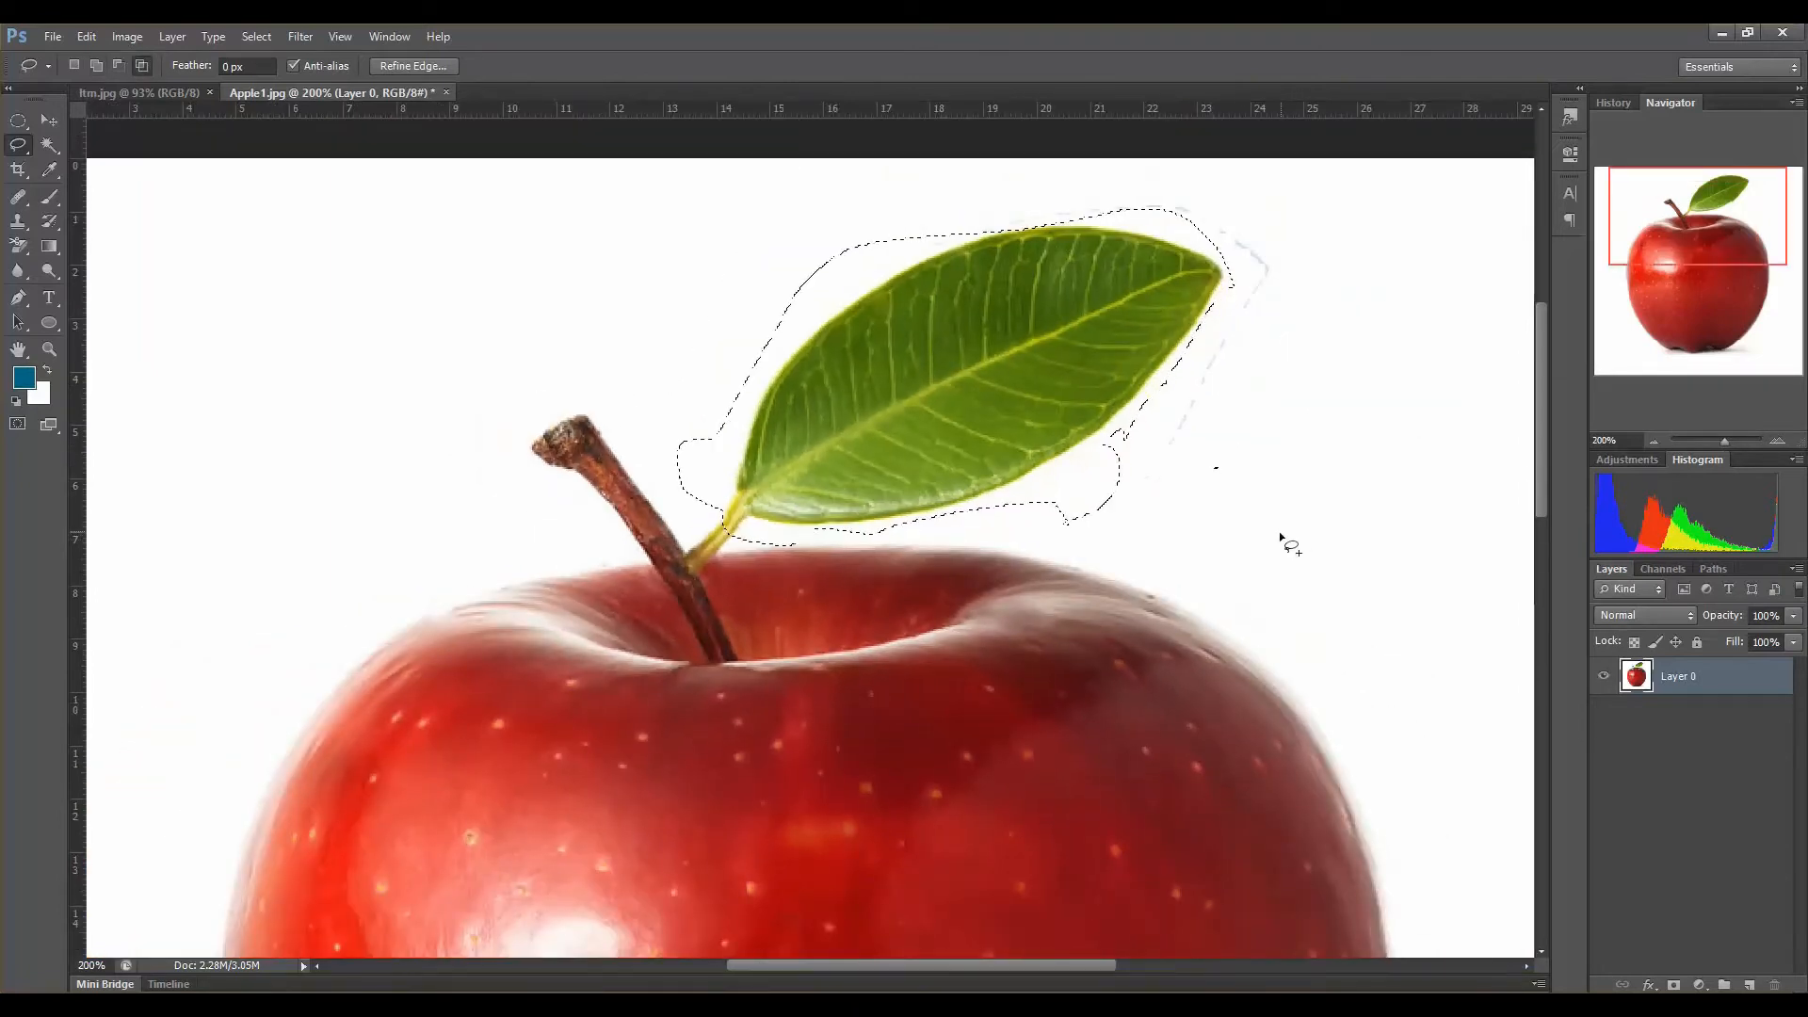
pyautogui.press('shift')
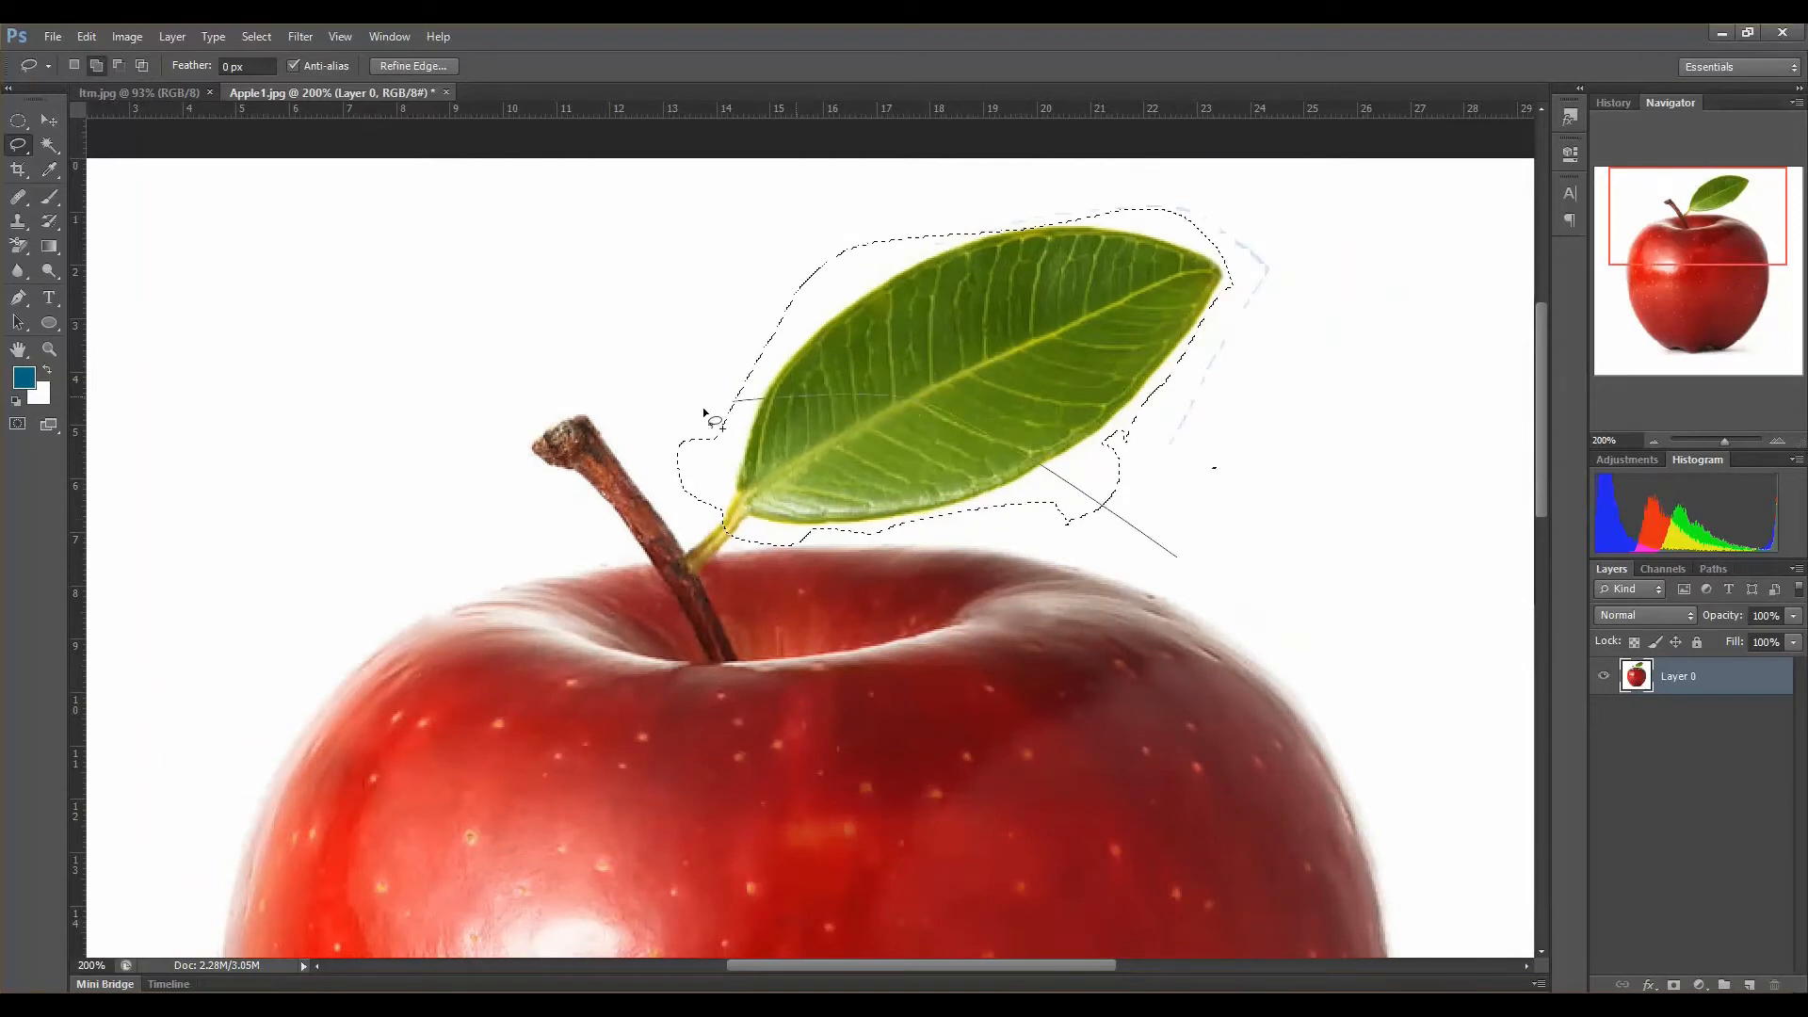
pyautogui.moveTo(630, 398)
pyautogui.mouseDown()
pyautogui.moveTo(662, 327)
pyautogui.moveTo(760, 265)
pyautogui.mouseUp()
pyautogui.moveTo(1044, 221)
pyautogui.mouseDown()
pyautogui.moveTo(1111, 202)
pyautogui.moveTo(1258, 232)
pyautogui.moveTo(1289, 295)
pyautogui.moveTo(1208, 566)
pyautogui.moveTo(1166, 550)
pyautogui.mouseUp()
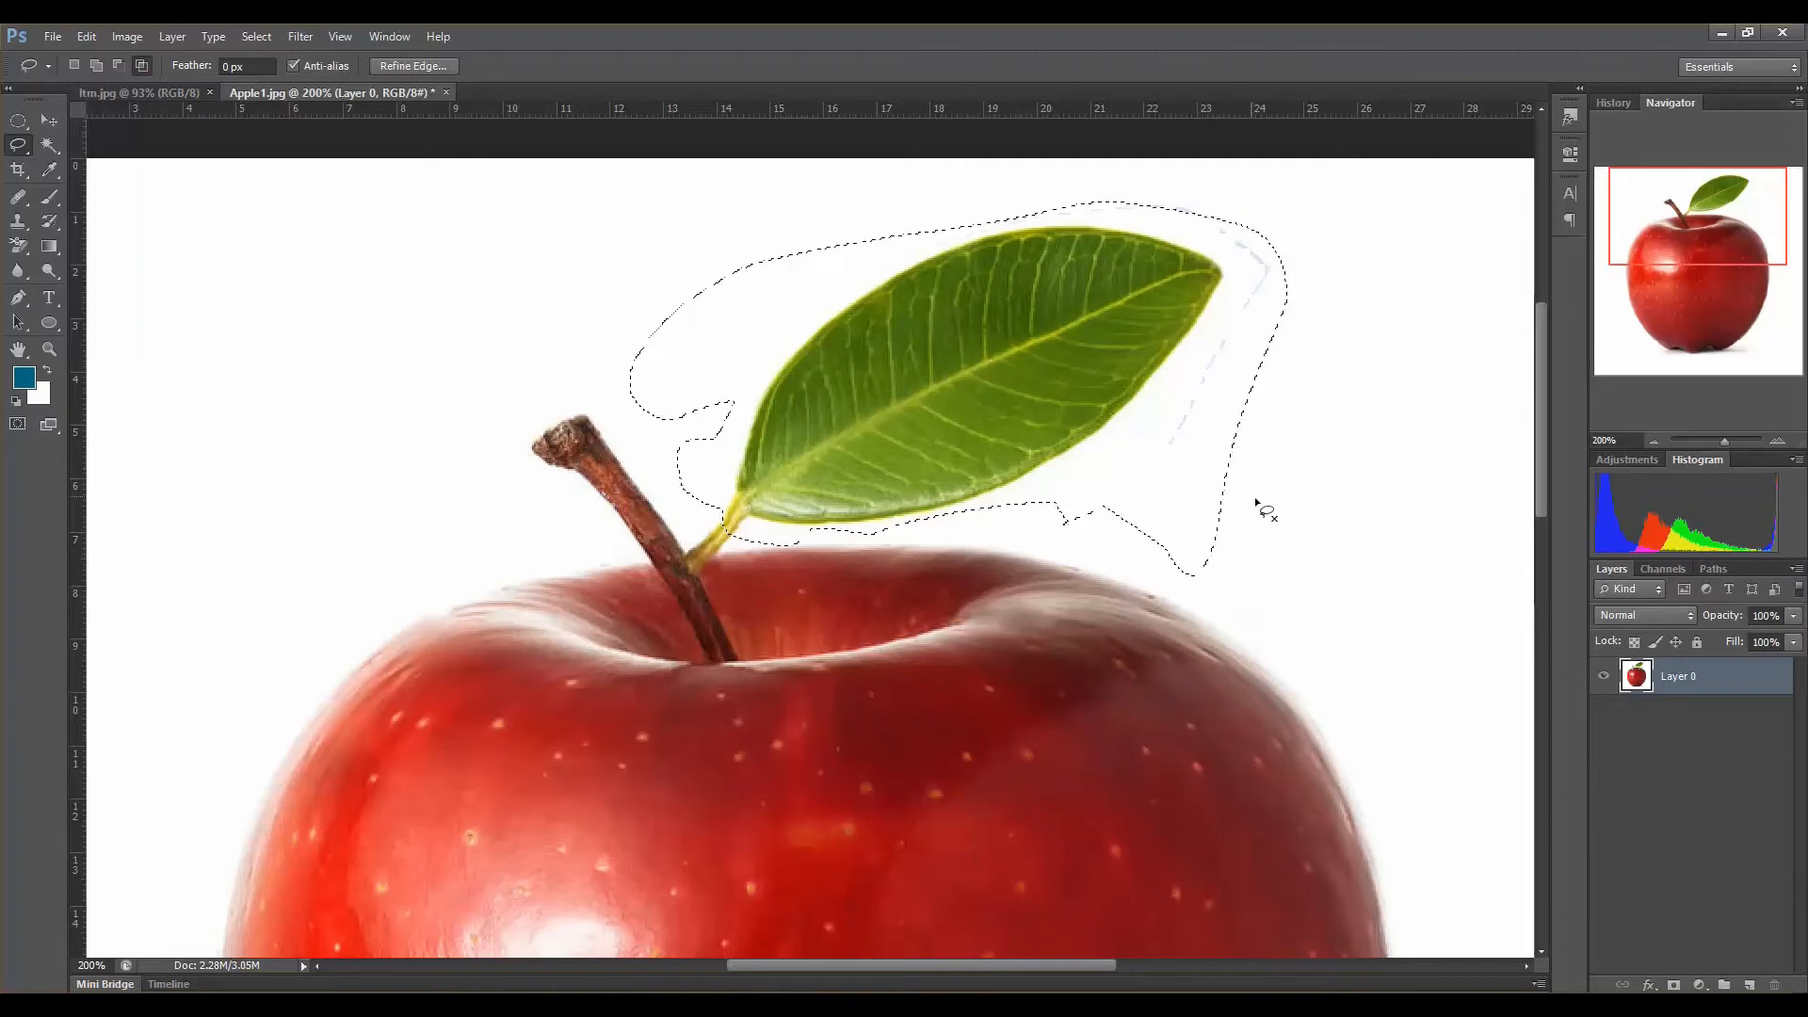
# Step: Intersect the selection with a lasso band drawn diagonally across the middle of the leaf
pyautogui.click(143, 65)
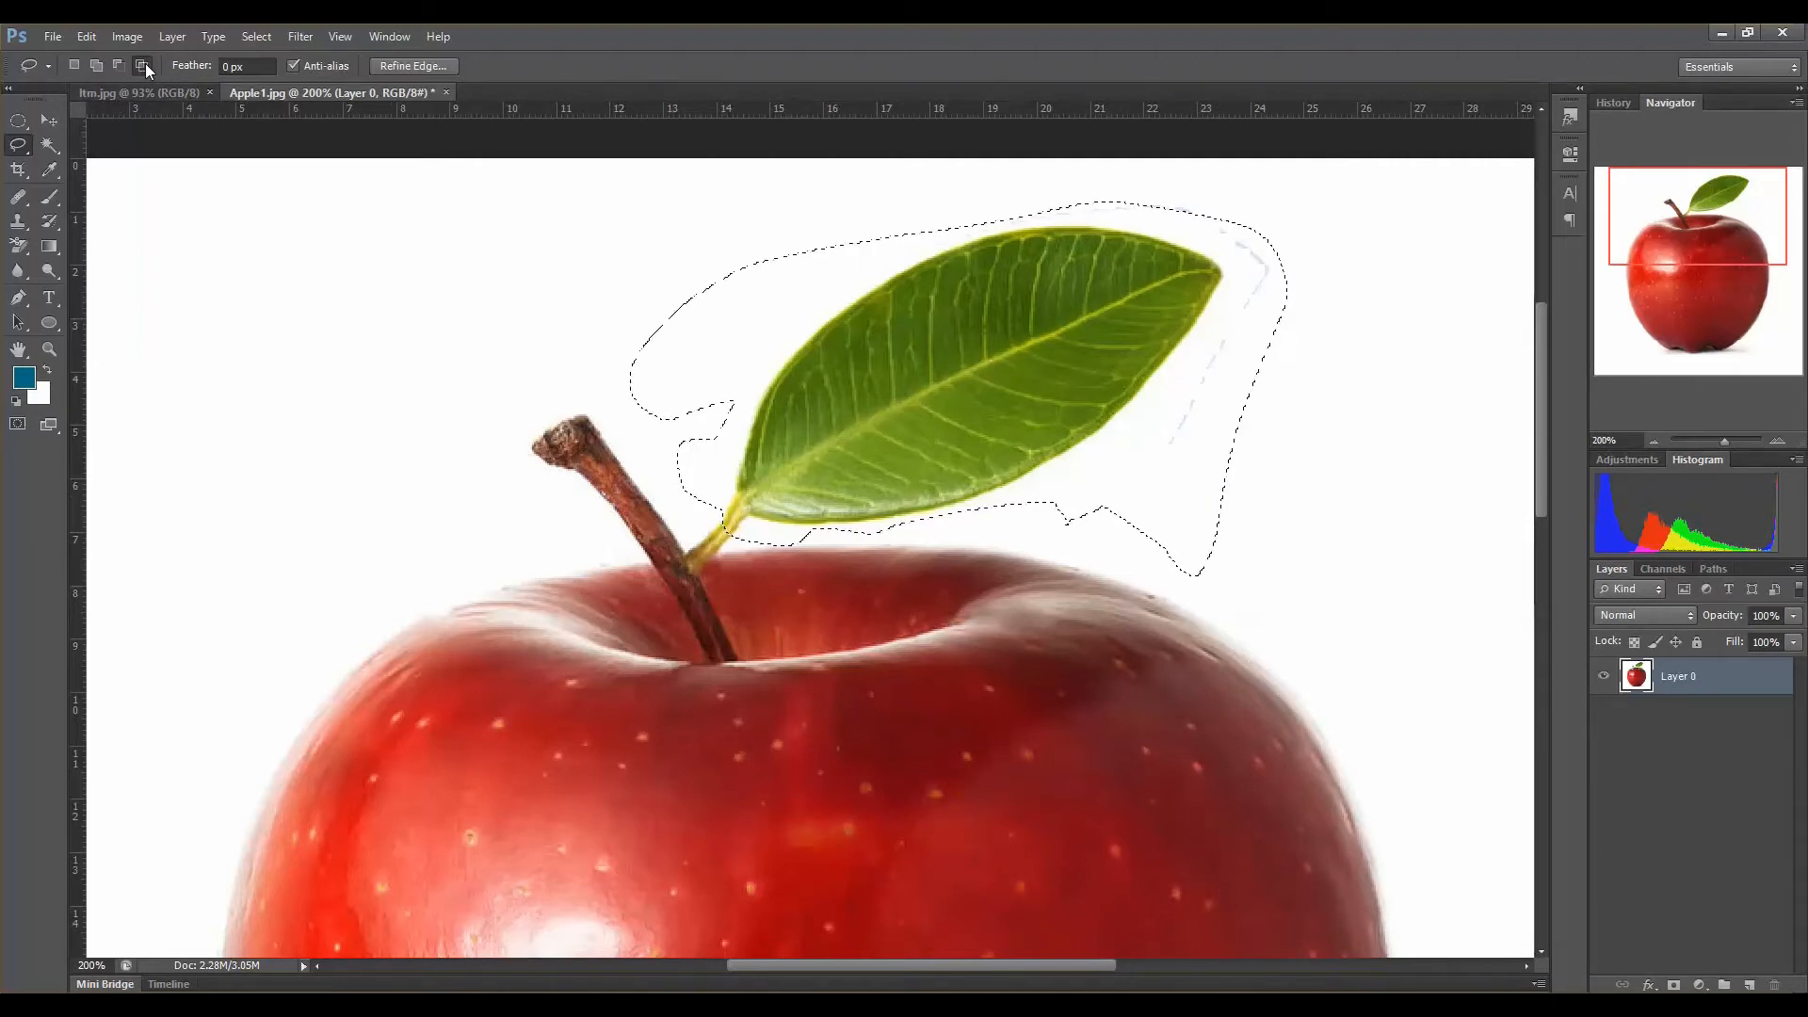
pyautogui.moveTo(1106, 557)
pyautogui.mouseDown()
pyautogui.moveTo(928, 397)
pyautogui.moveTo(878, 229)
pyautogui.moveTo(1000, 218)
pyautogui.mouseUp()
pyautogui.moveTo(1124, 492); pyautogui.dragTo(1104, 555)
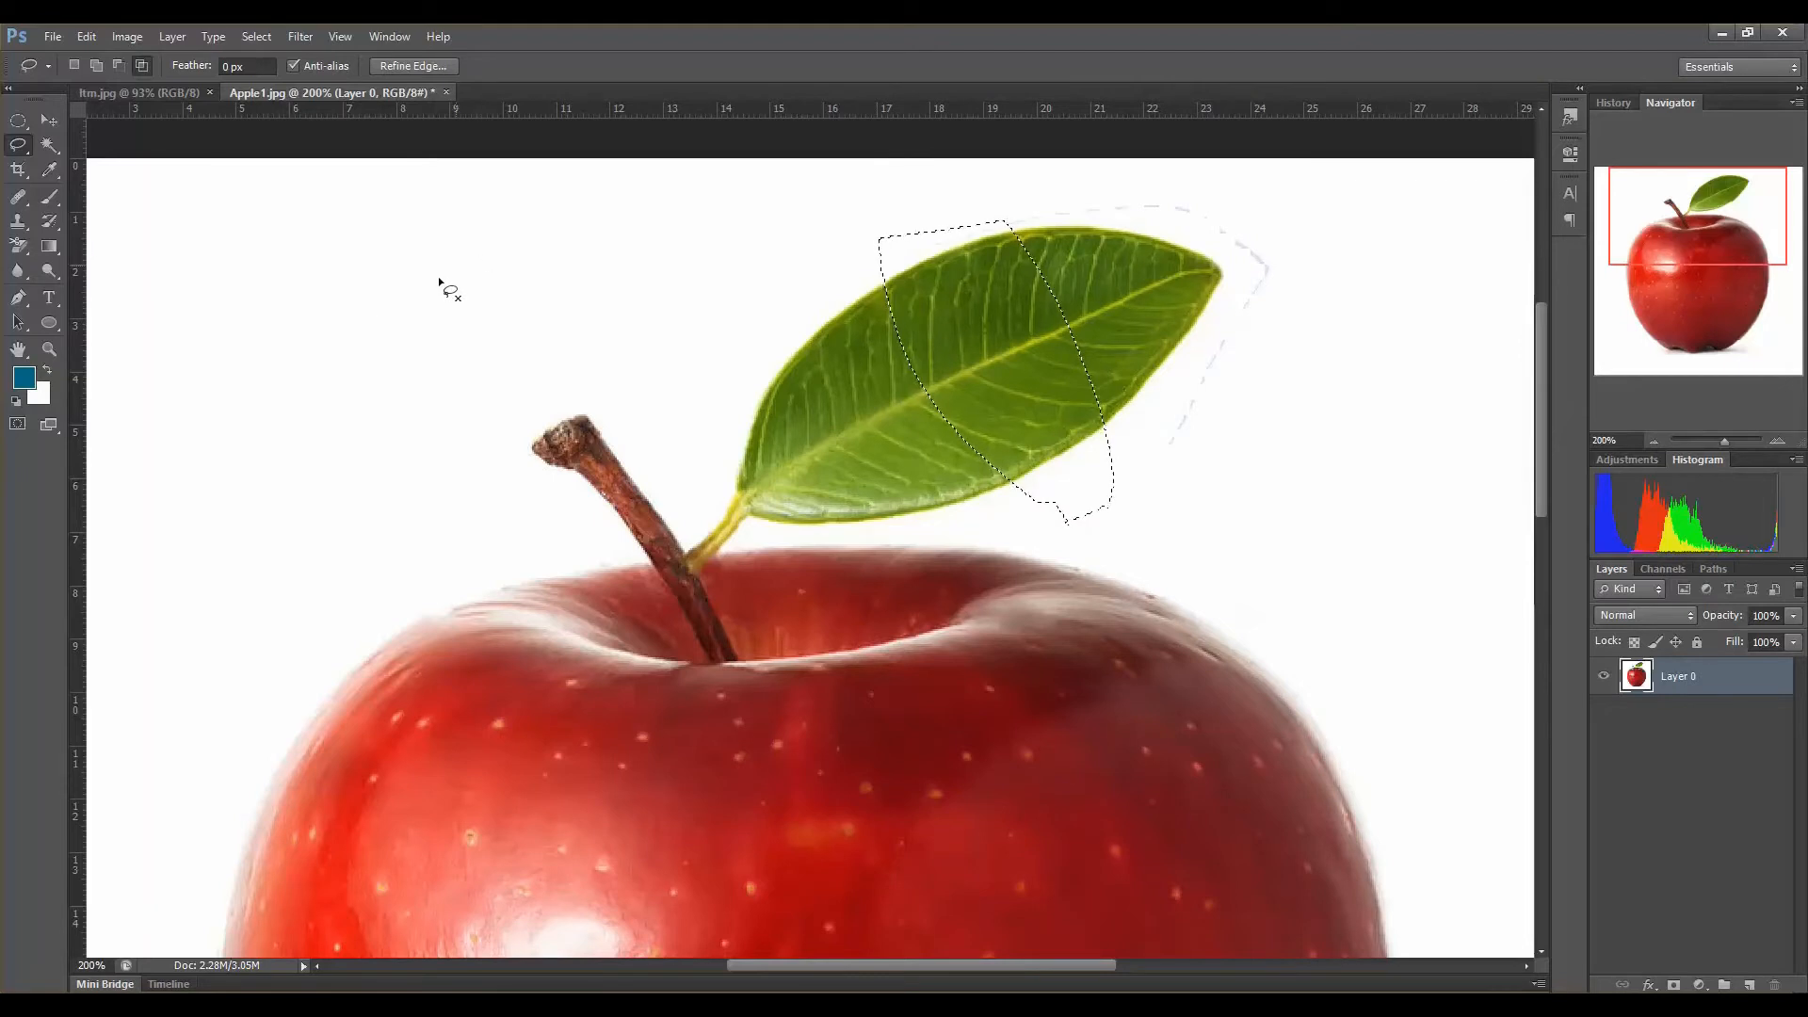
# Step: Clear the intersected selection across the middle of the leaf
pyautogui.click(14, 146)
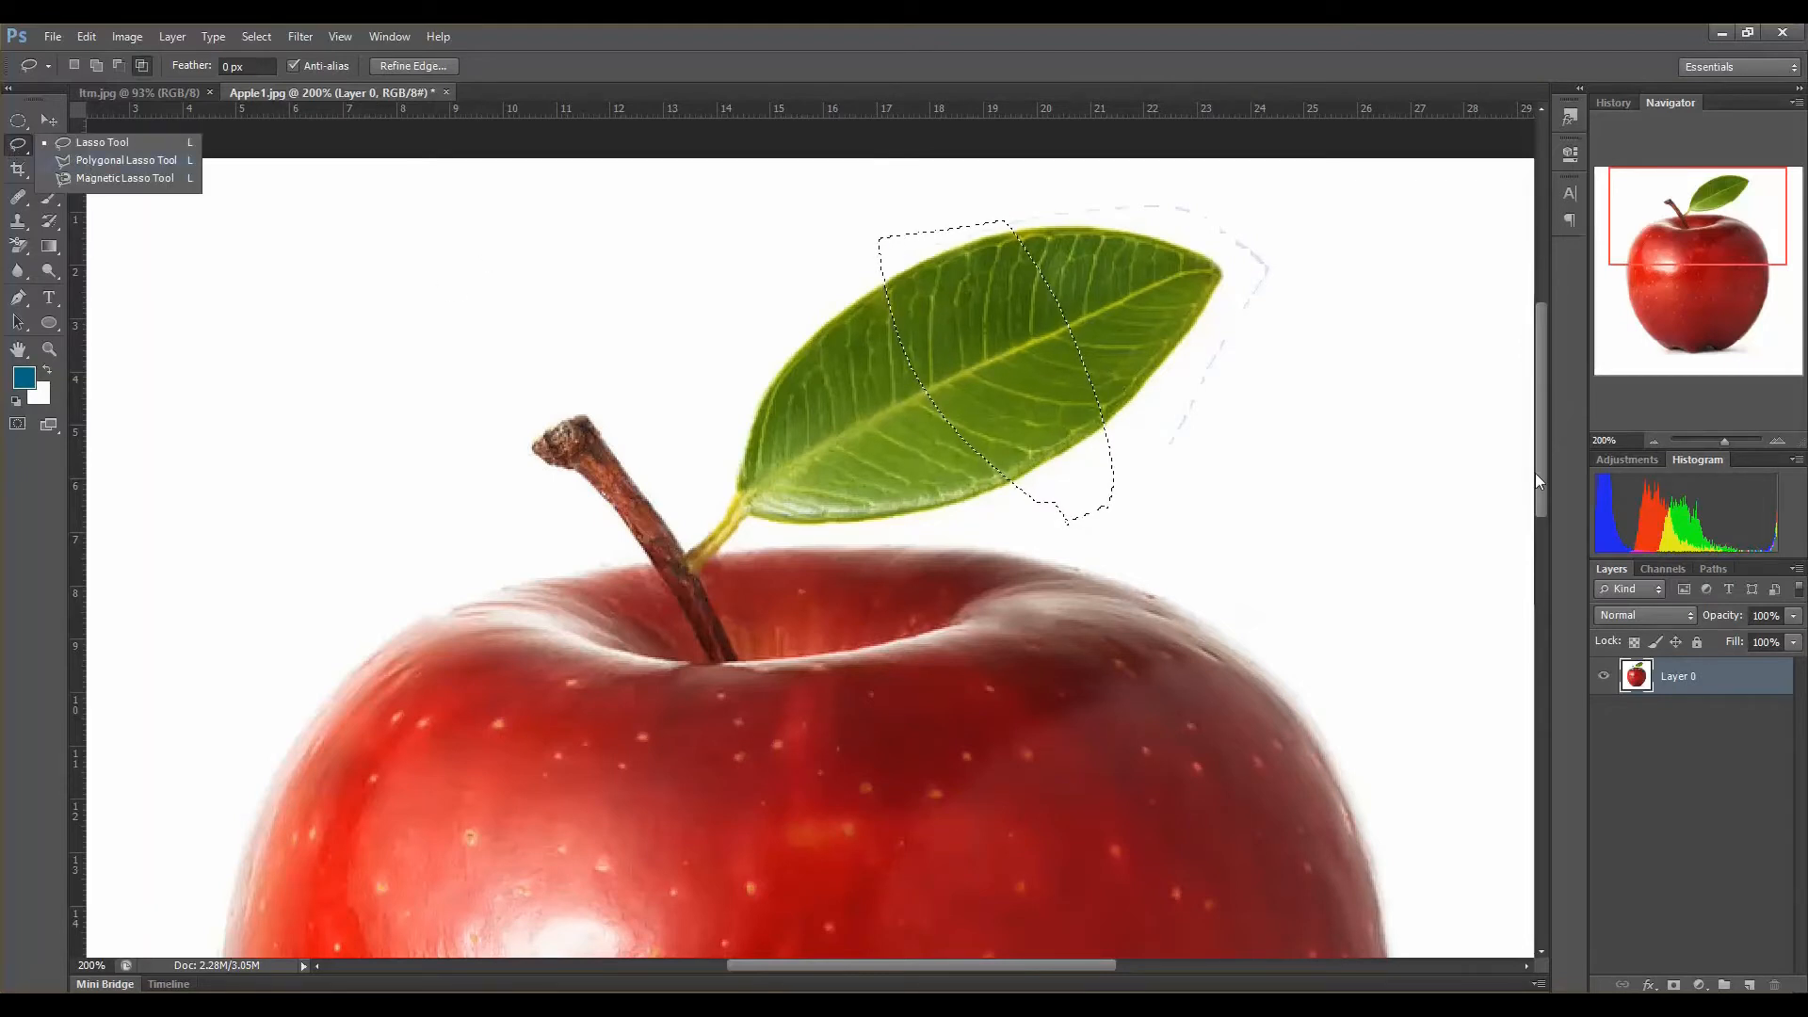
pyautogui.click(1385, 457)
pyautogui.click(1385, 457)
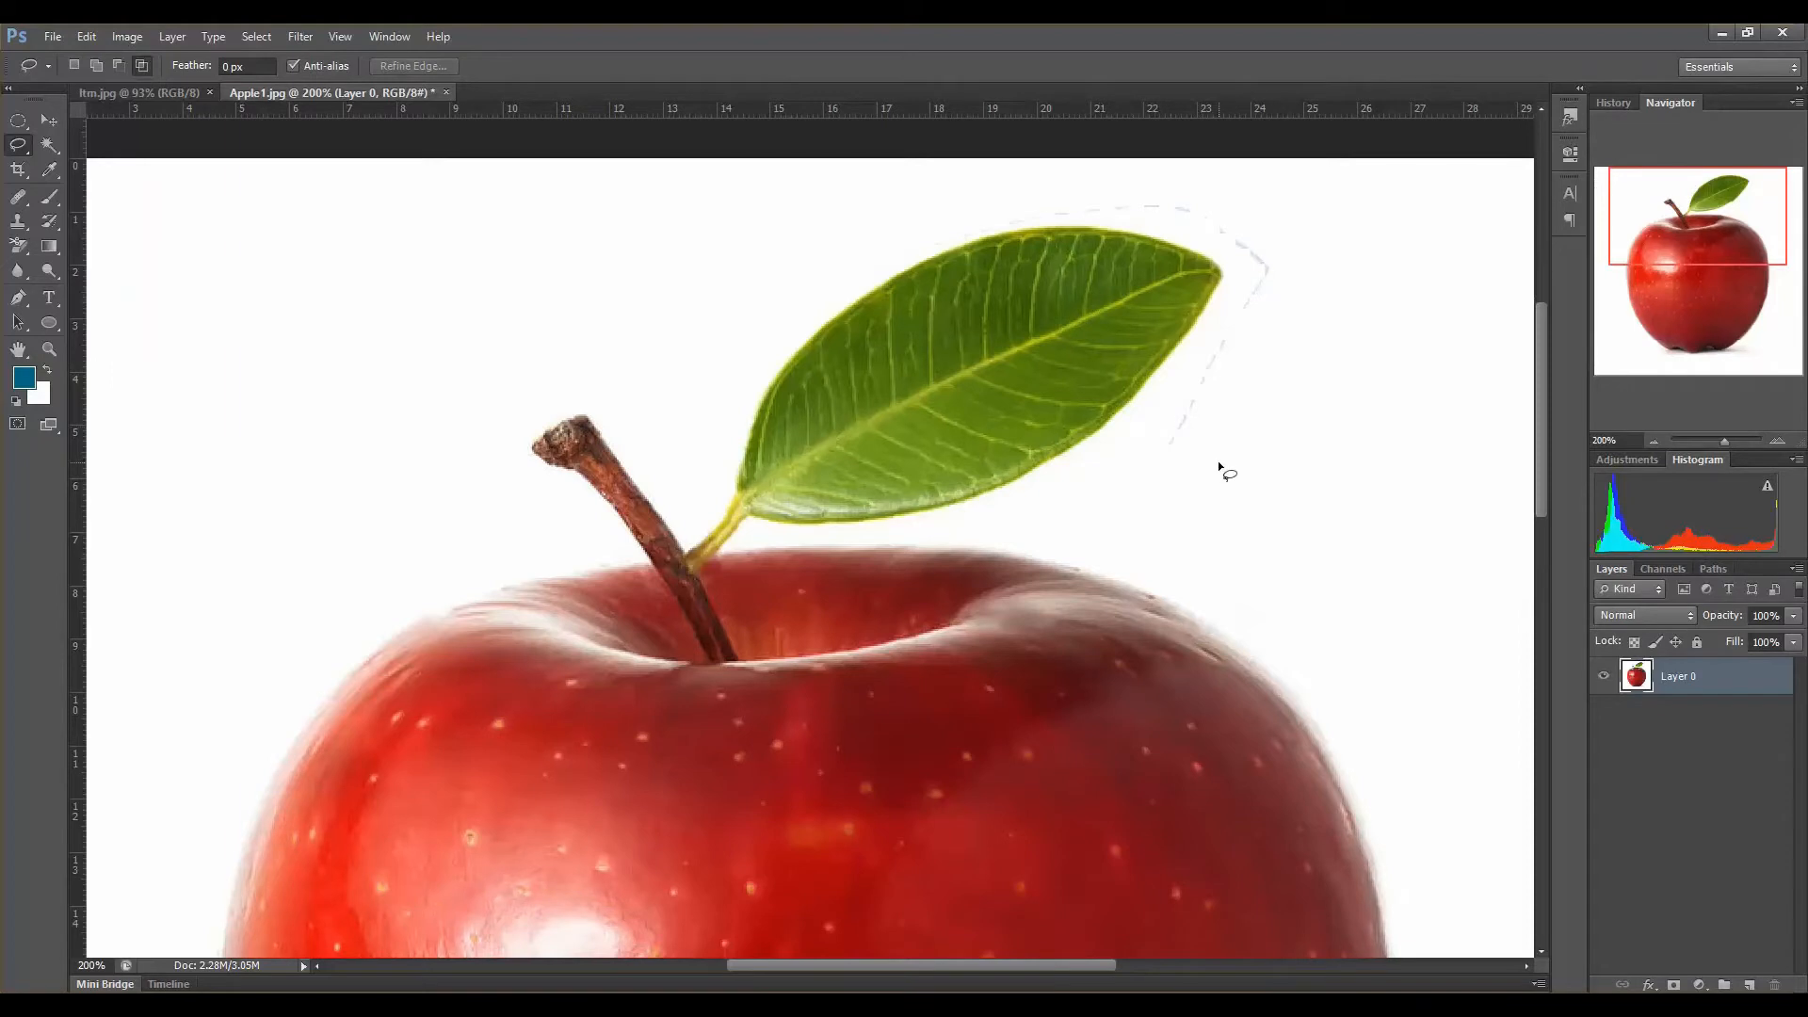
# Step: Outline the leaf with the Polygonal Lasso Tool in new selection mode and close the selection
pyautogui.hotkey('ctrl', '-')
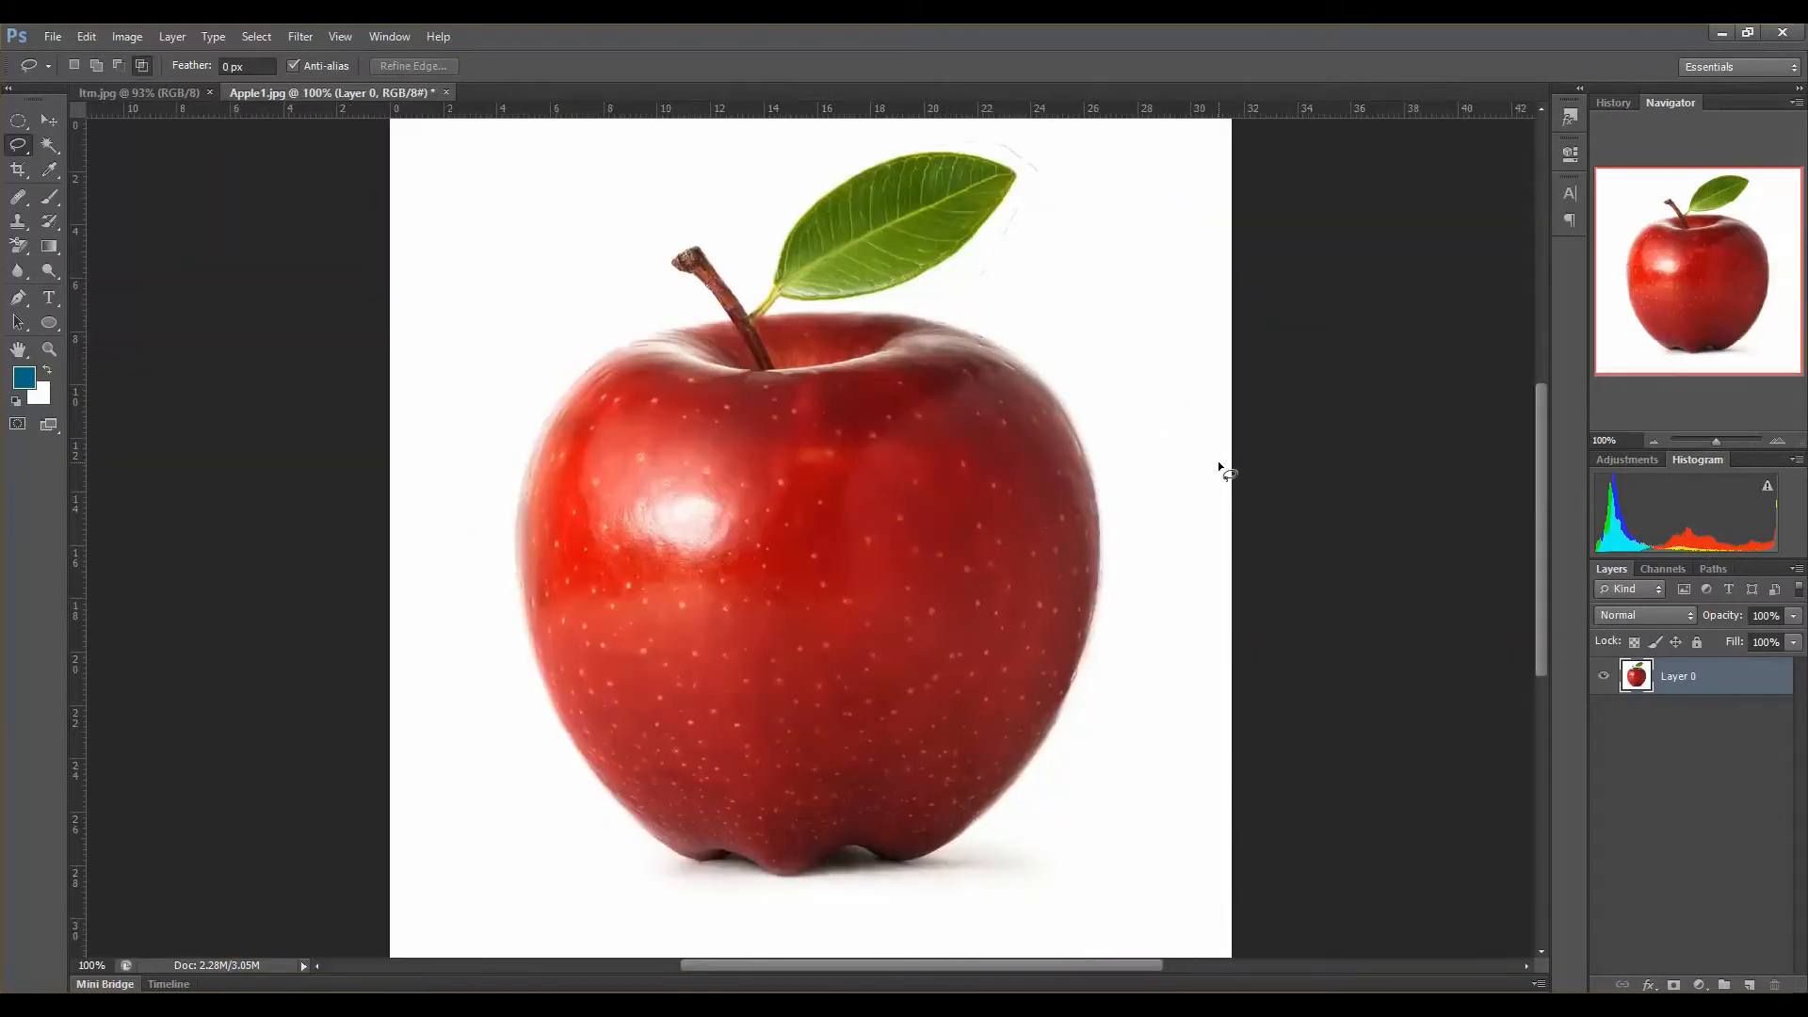
pyautogui.rightClick(27, 152)
pyautogui.click(70, 158)
pyautogui.click(774, 281)
pyautogui.click(944, 266)
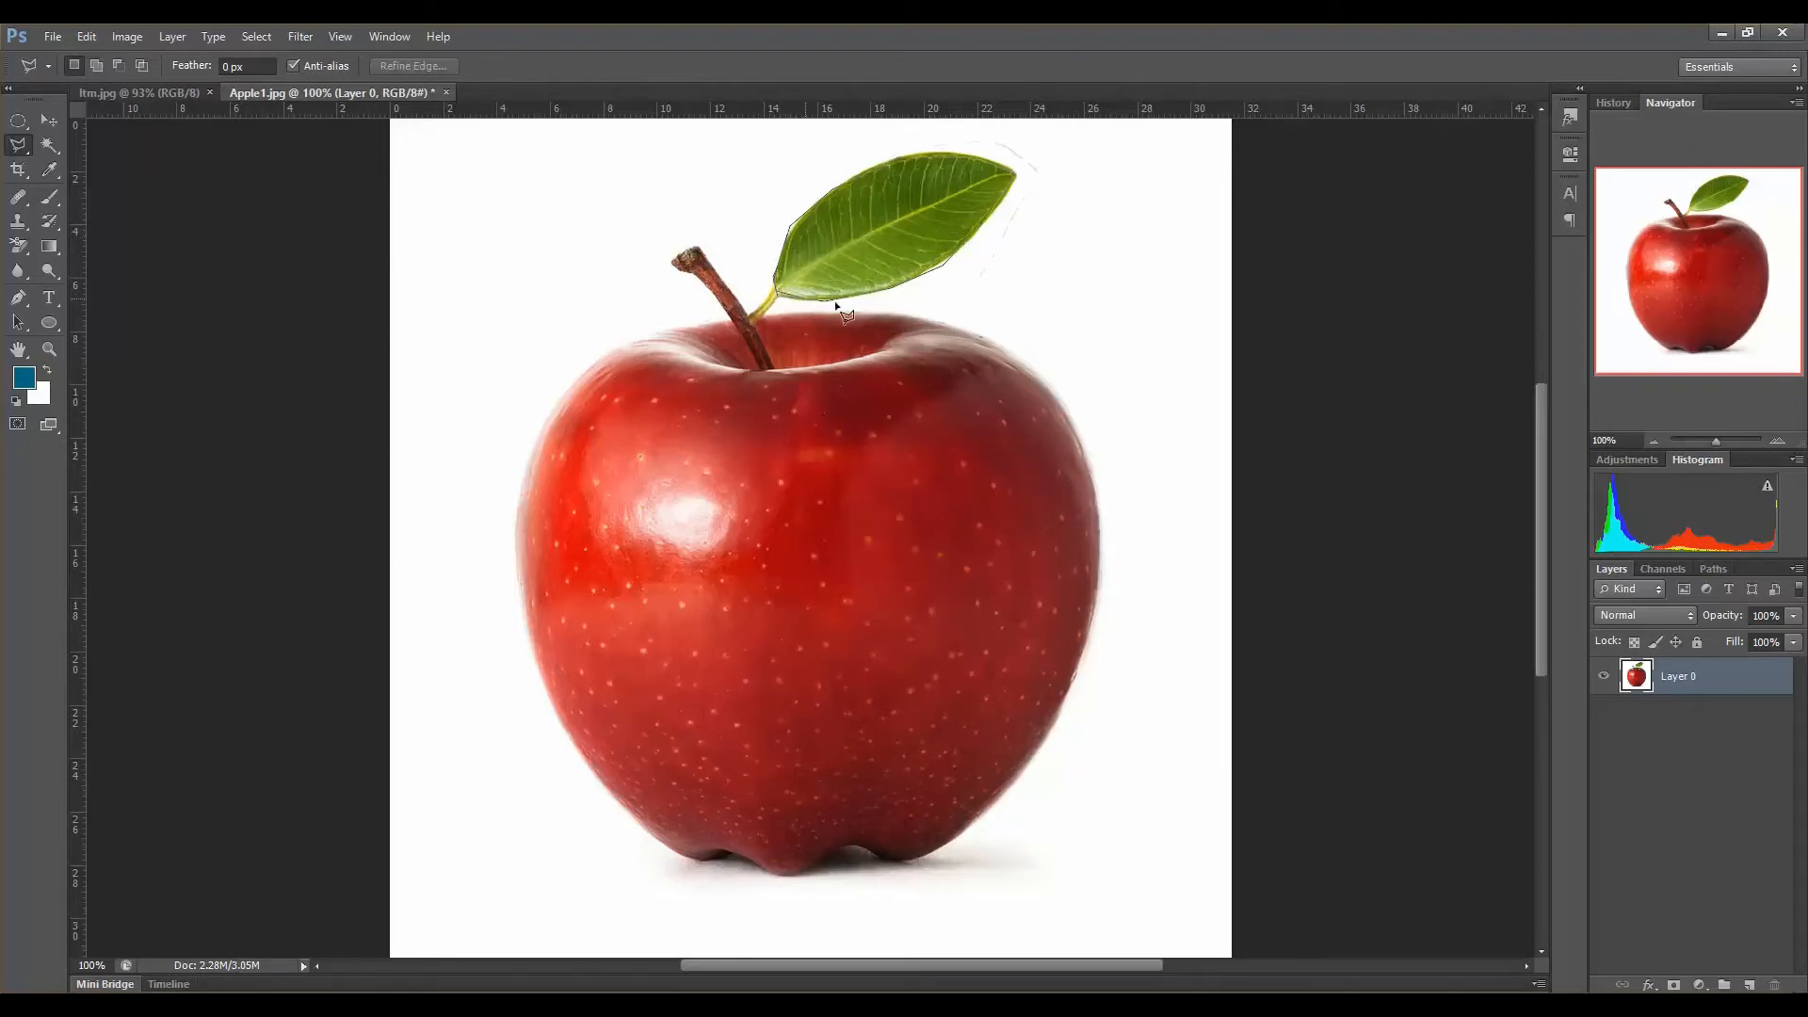
pyautogui.scroll(1, 851, 296)
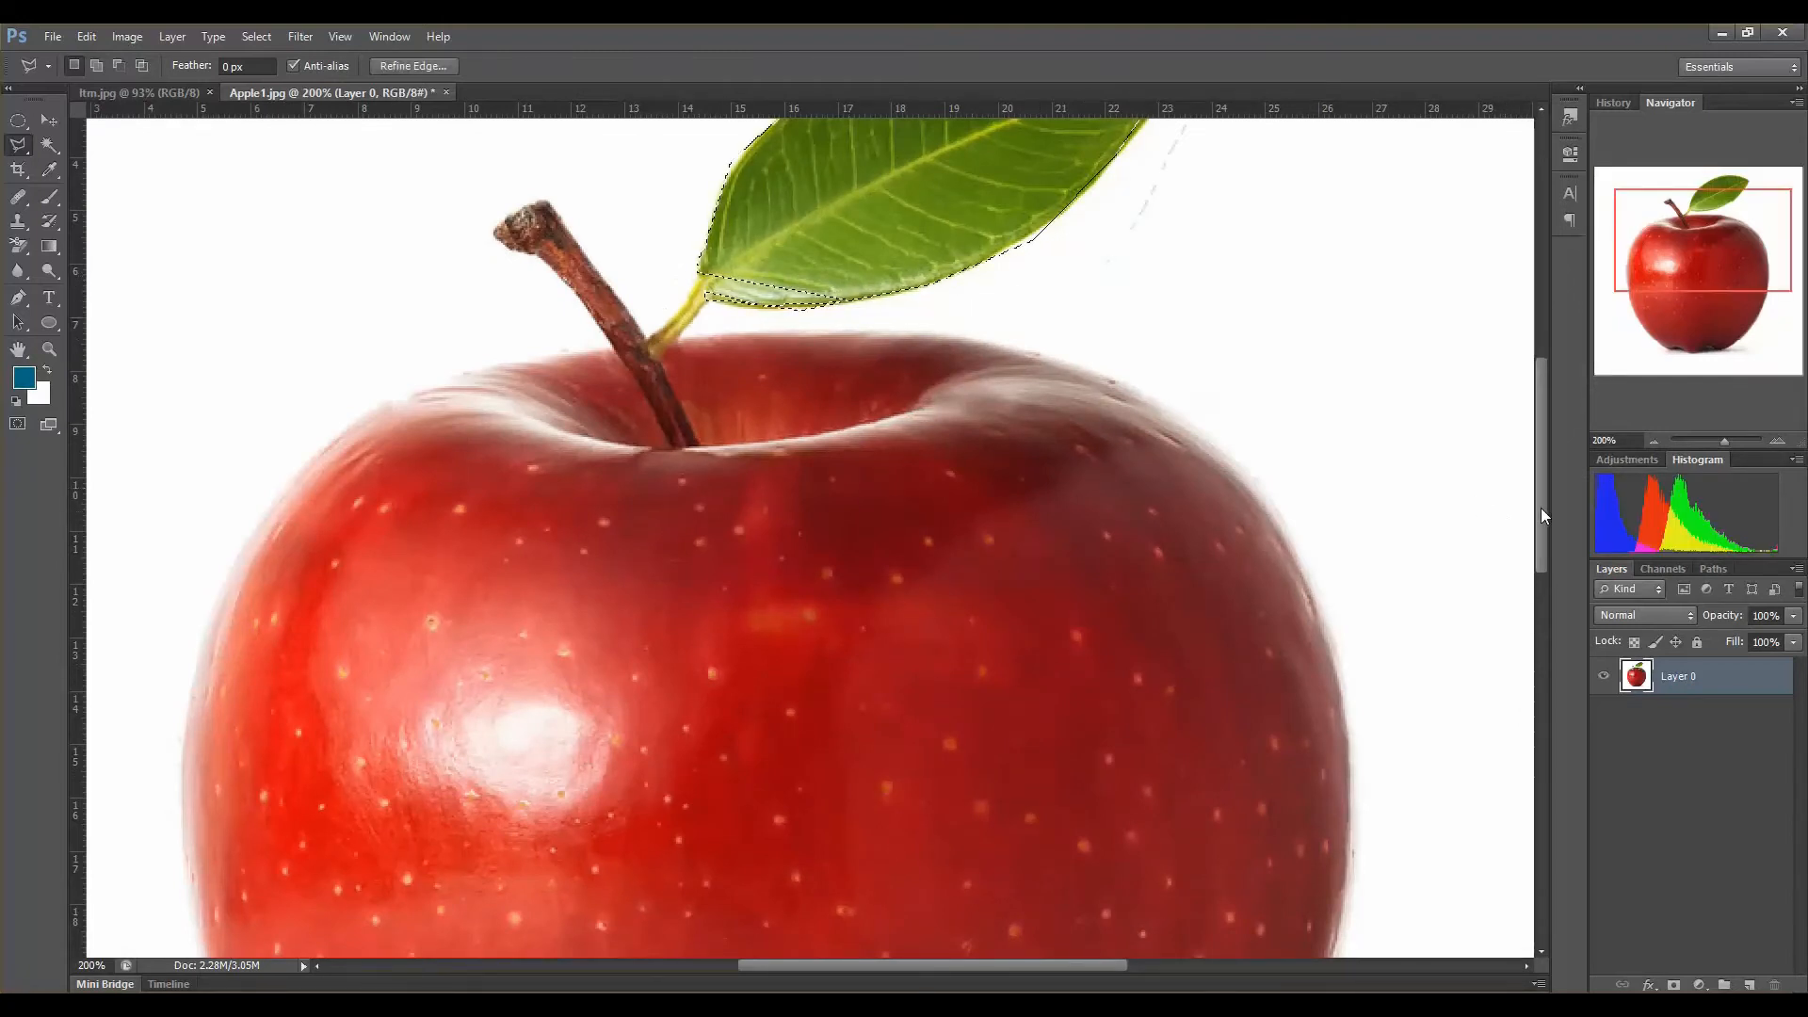
# Step: Try cutting out the selected leaf and moving it to the other side of the stem, and undo the move
pyautogui.moveTo(1541, 507); pyautogui.dragTo(1543, 443)
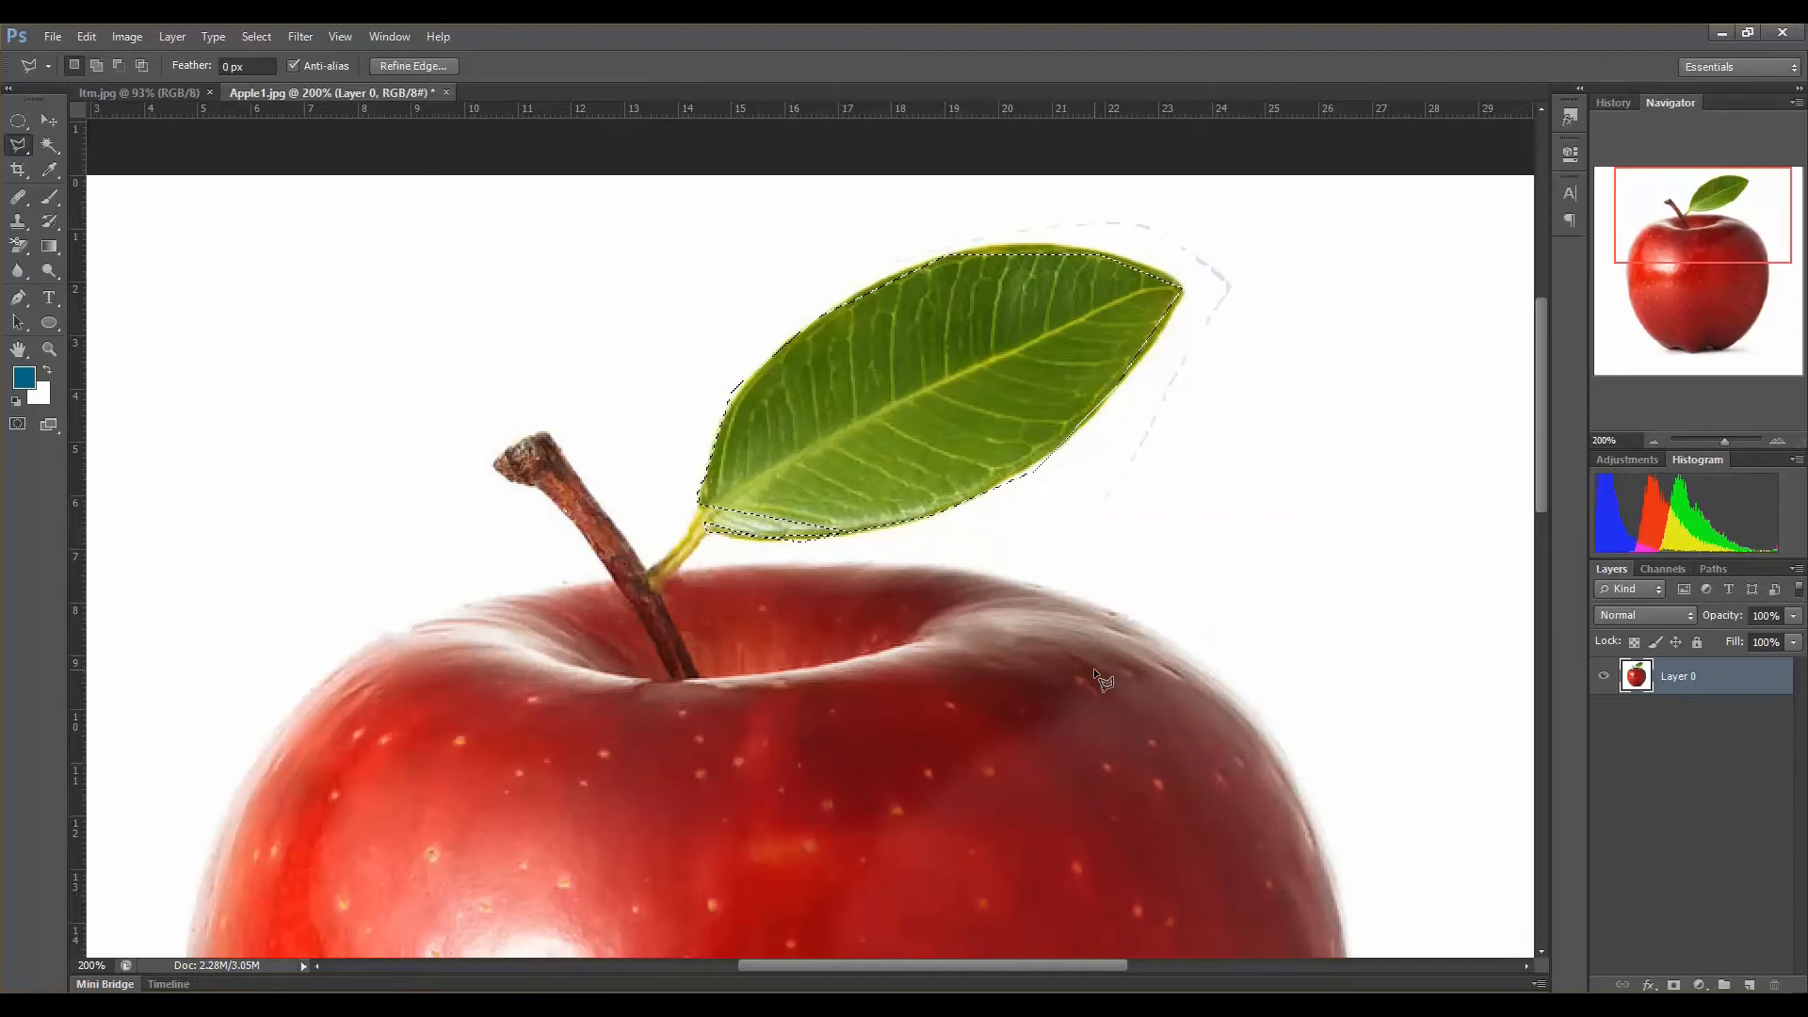
pyautogui.press('space')
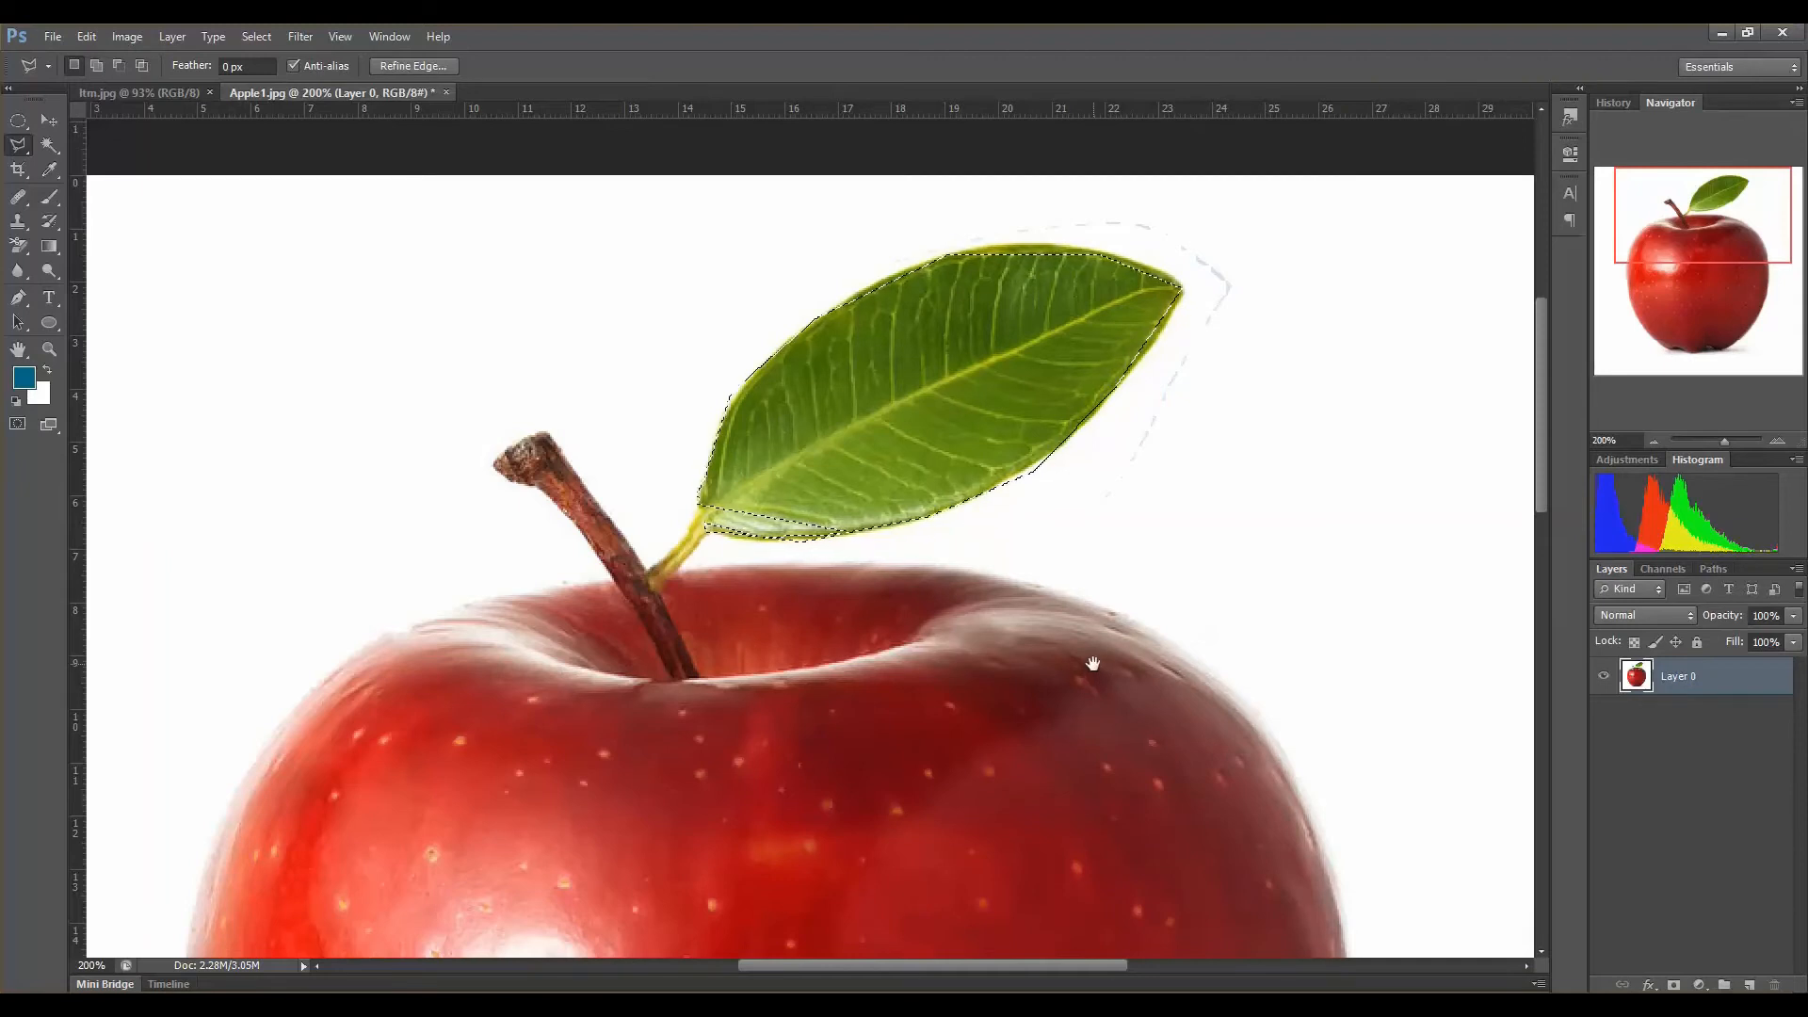
pyautogui.moveTo(1105, 606); pyautogui.dragTo(1145, 556)
pyautogui.moveTo(1143, 489)
pyautogui.mouseDown()
pyautogui.moveTo(1051, 664)
pyautogui.moveTo(1143, 637)
pyautogui.mouseUp()
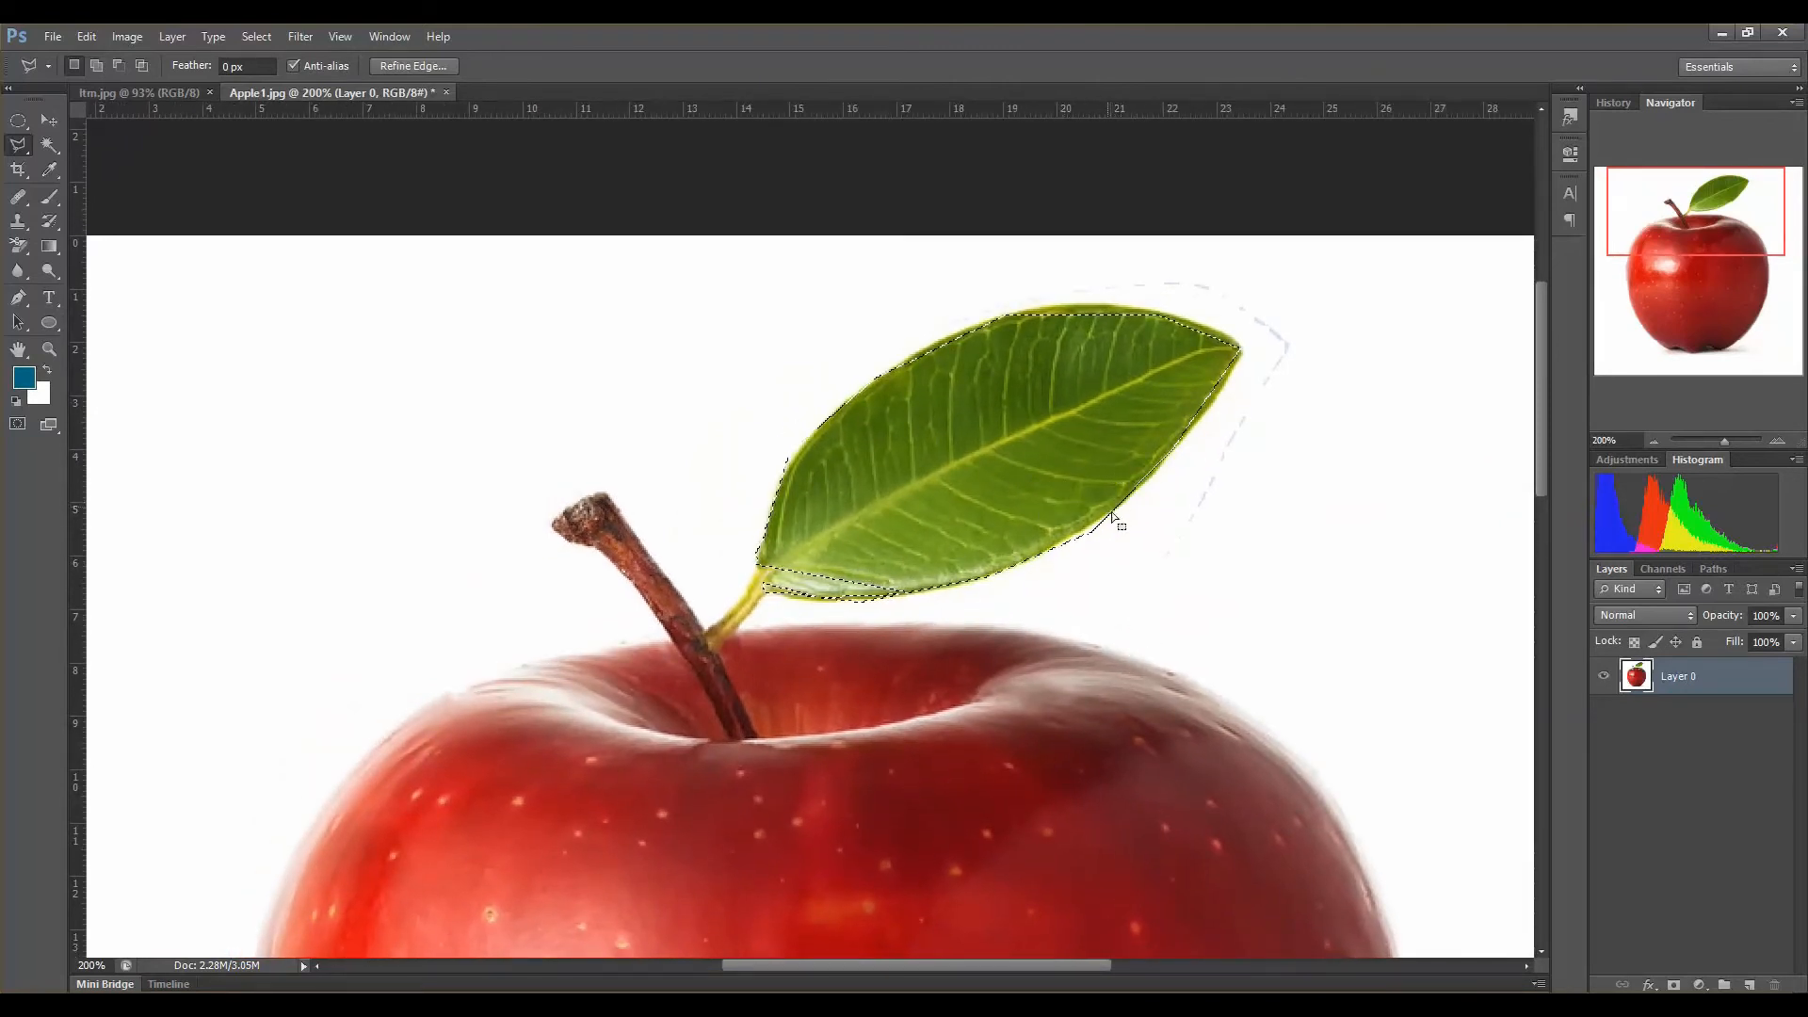
pyautogui.press('ctrl')
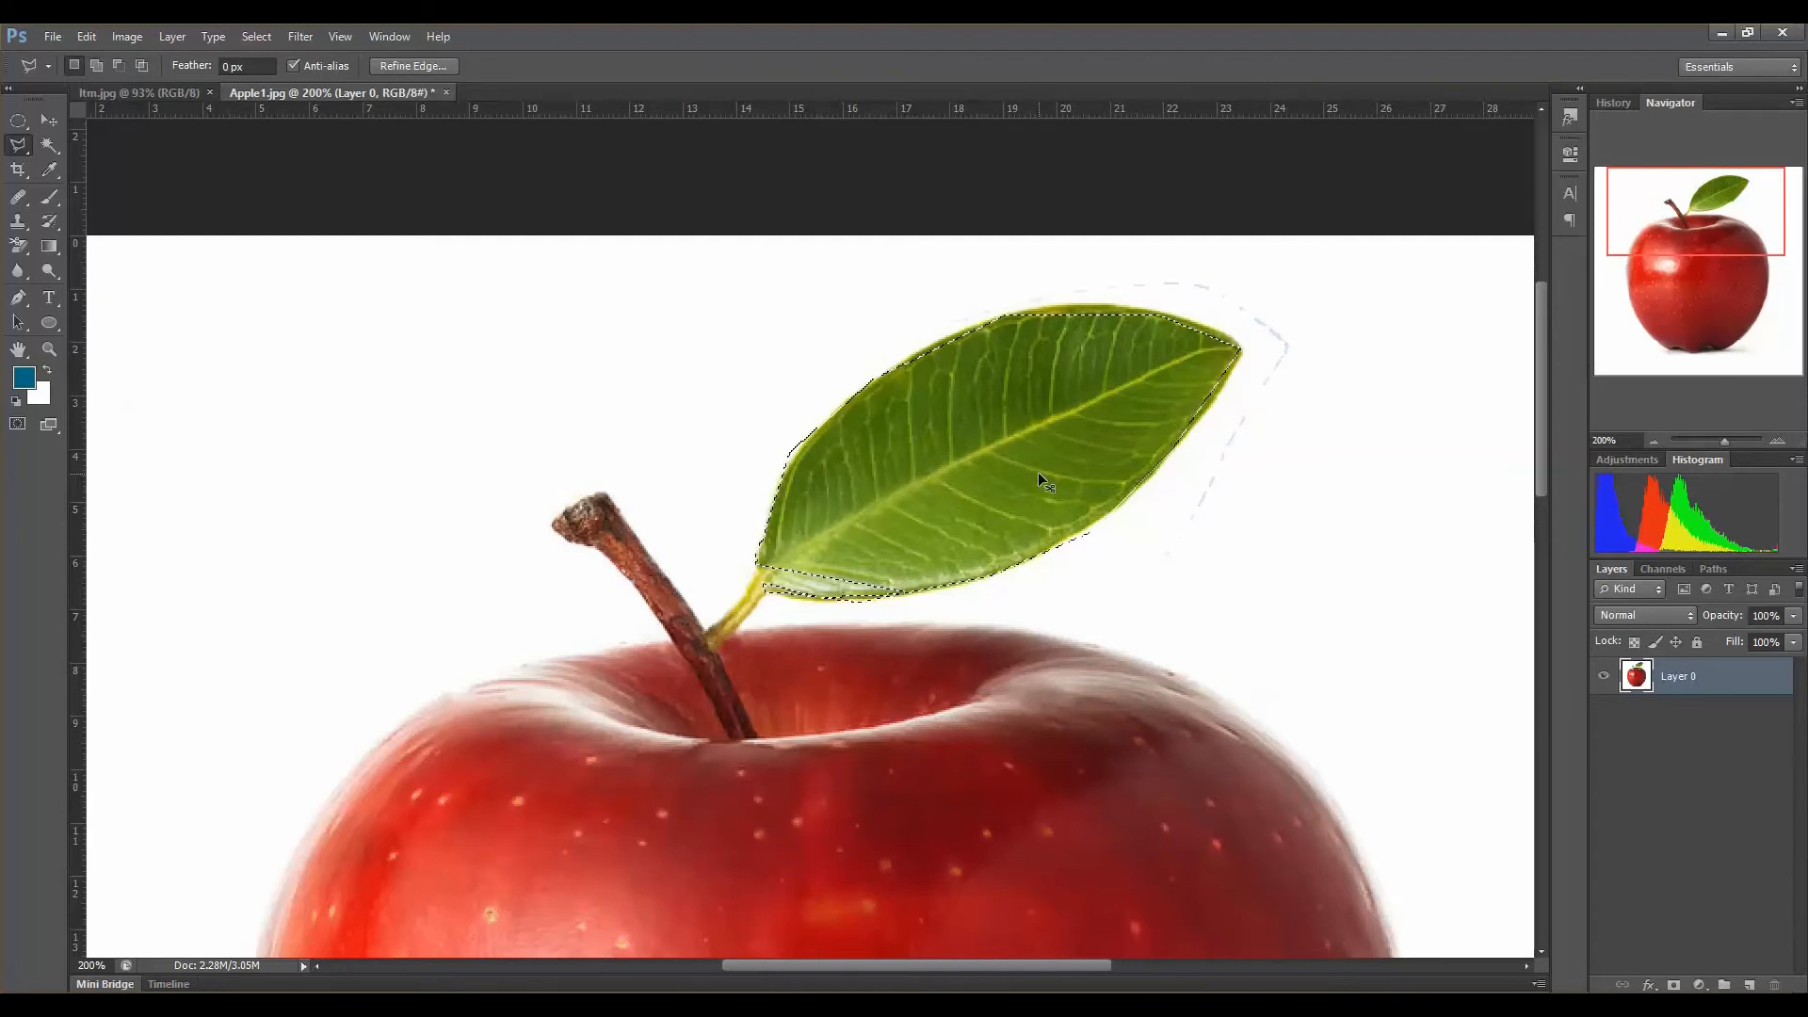
pyautogui.moveTo(1060, 466); pyautogui.dragTo(580, 416)
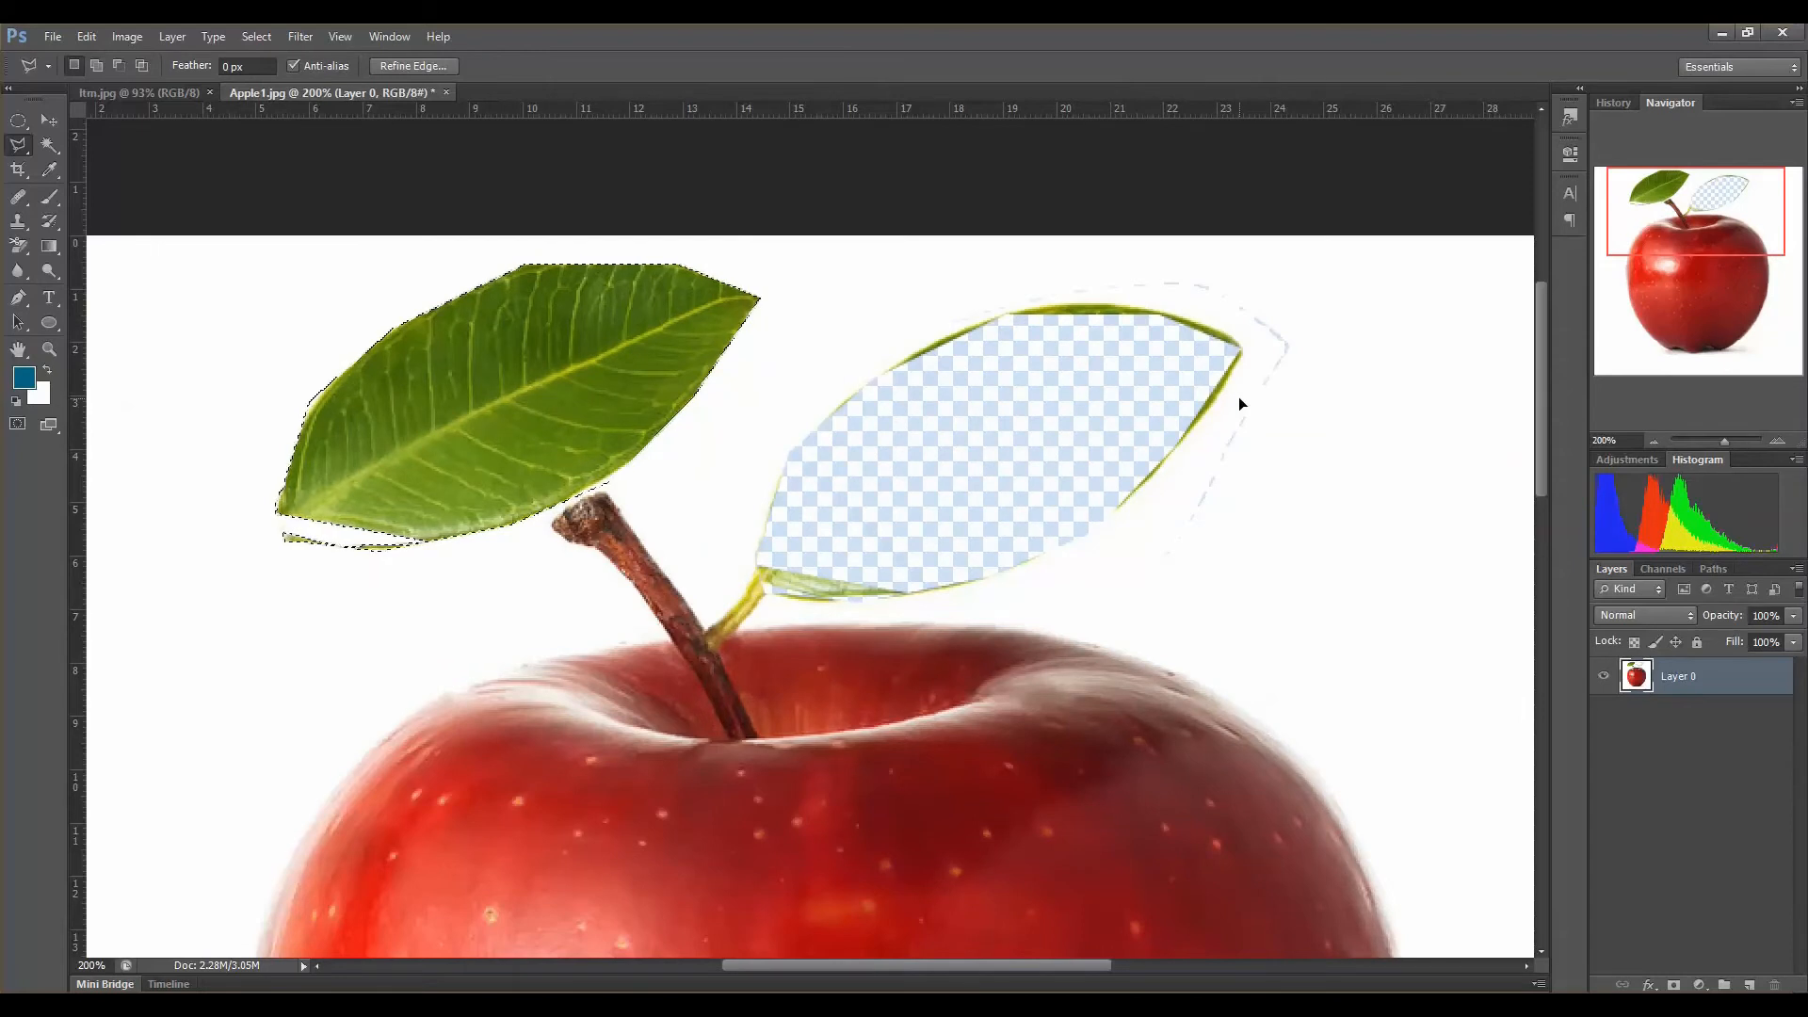
pyautogui.hotkey('ctrl', 'z')
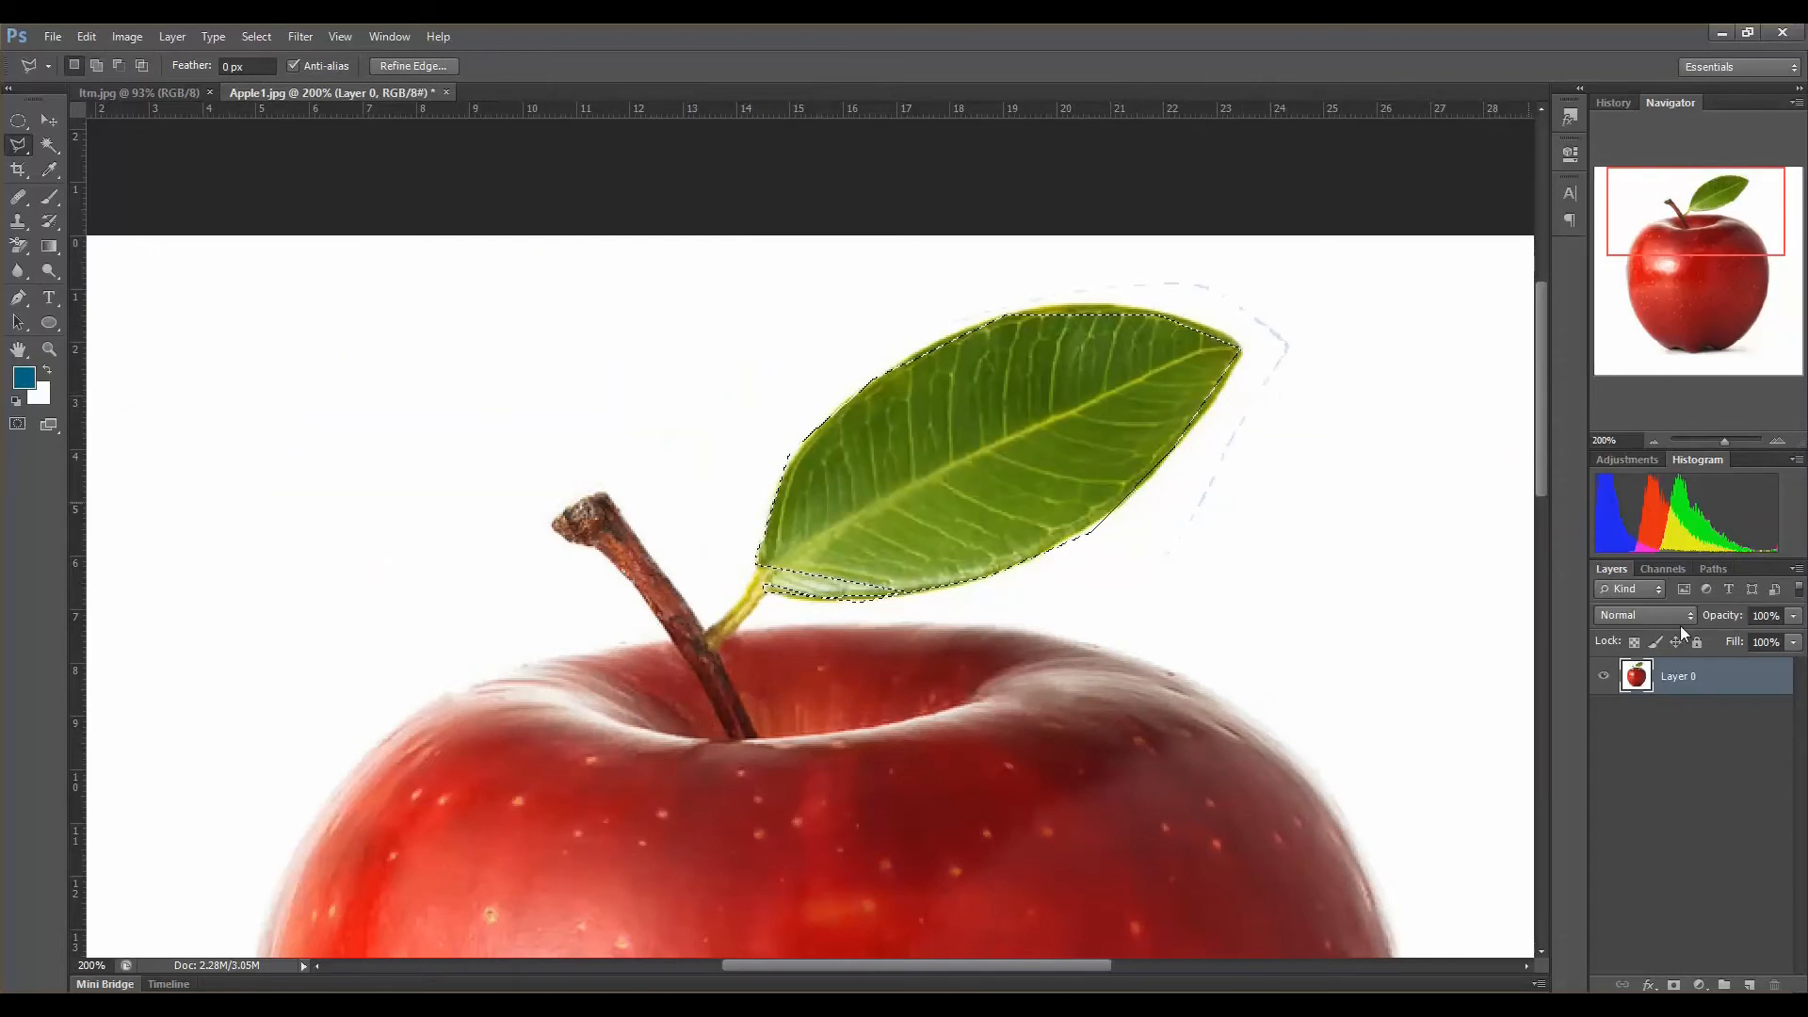
# Step: Deselect the leaf and switch to the Magnetic Lasso Tool
pyautogui.rightClick(17, 145)
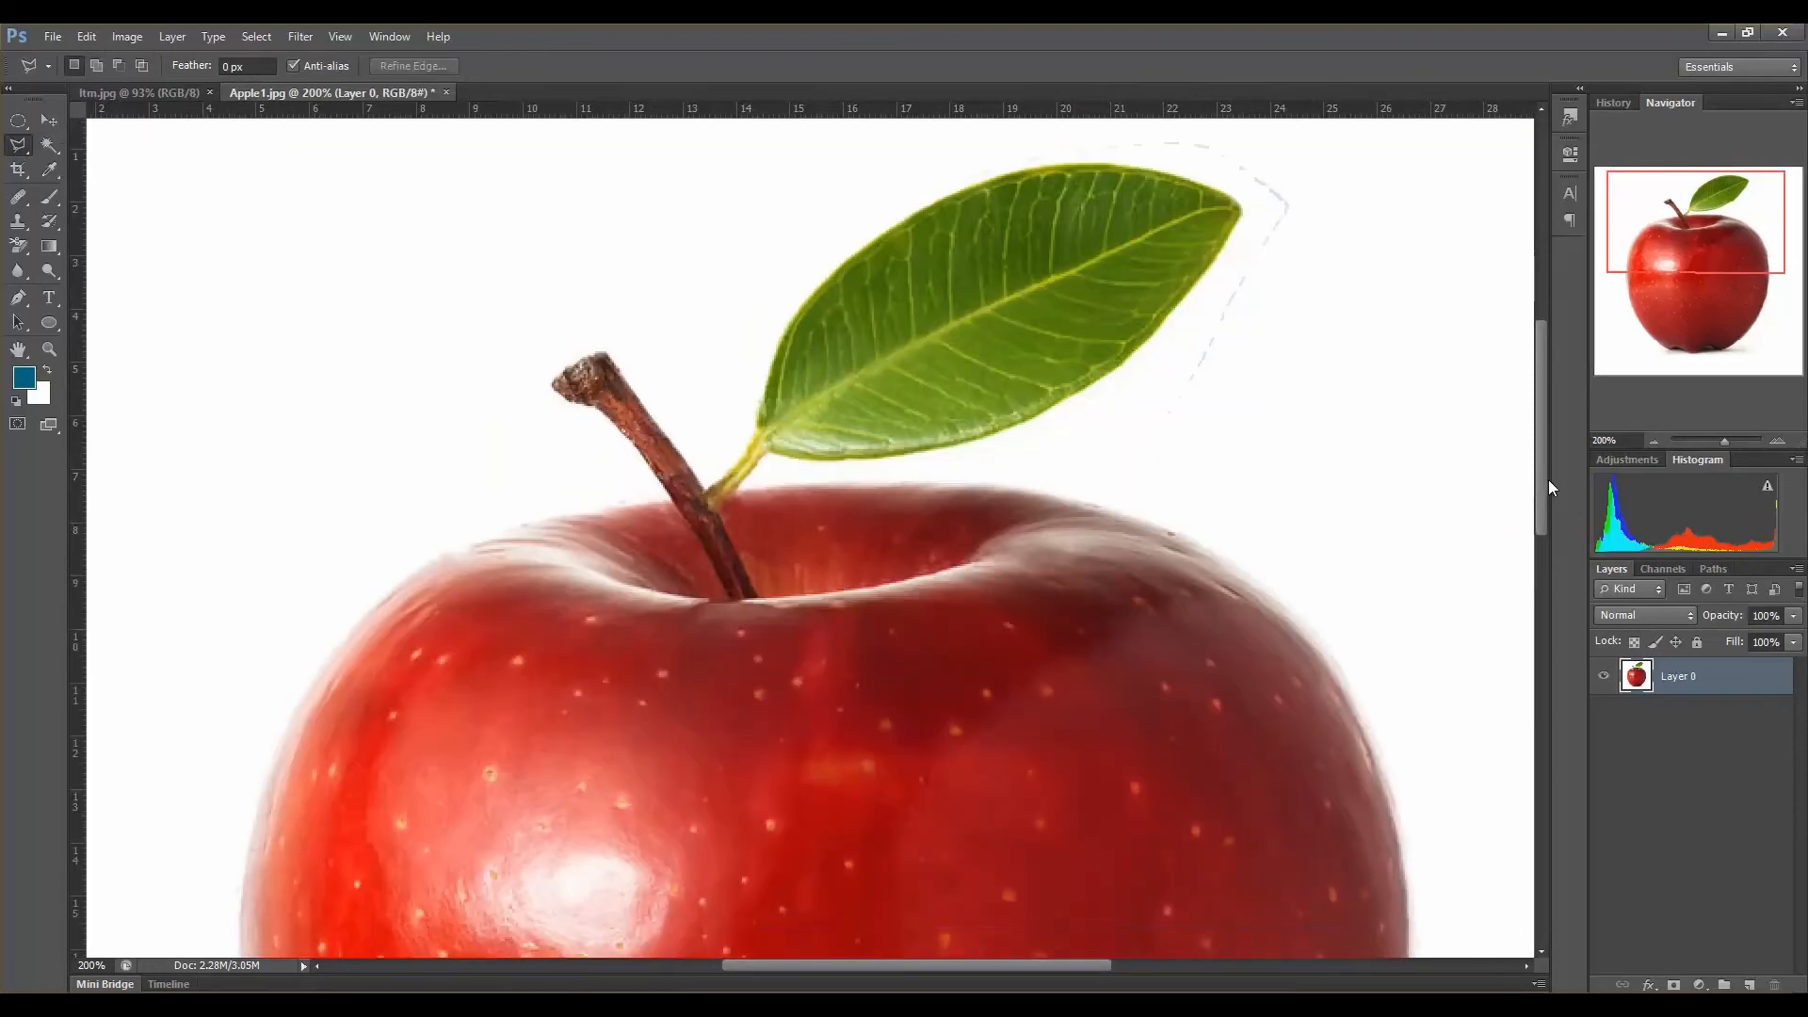
pyautogui.moveTo(1548, 479); pyautogui.dragTo(1549, 485)
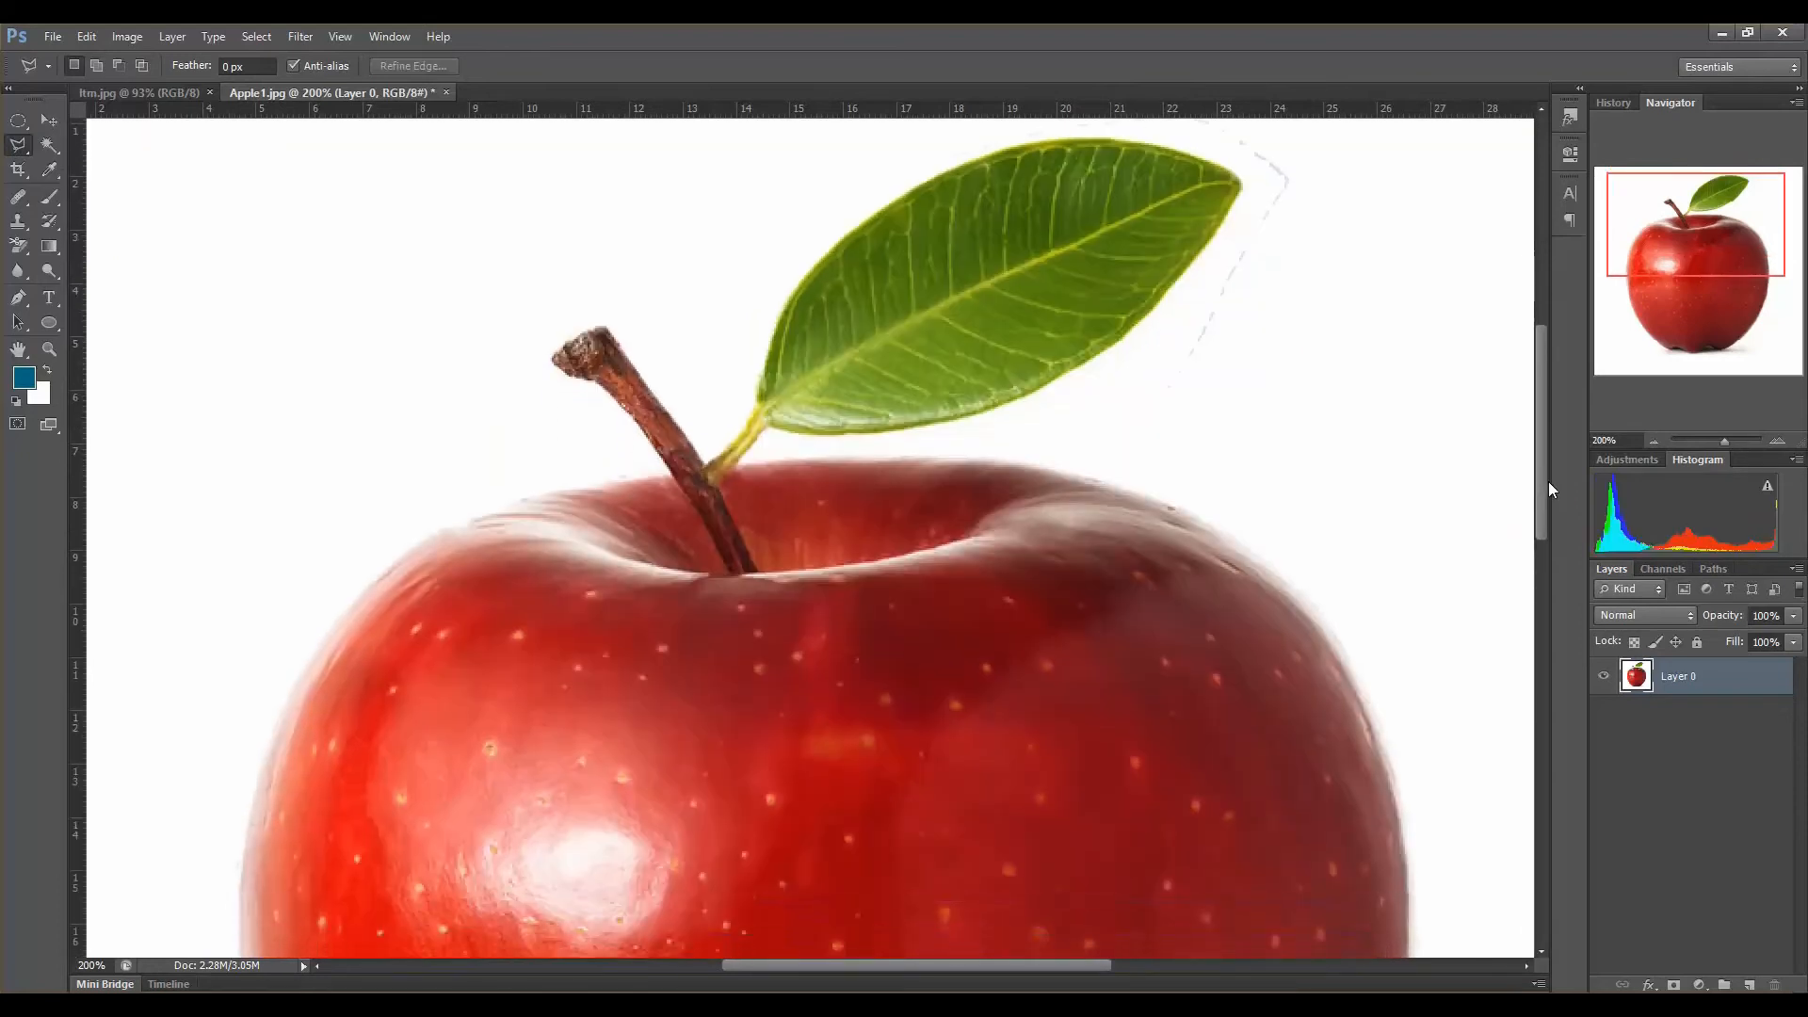
pyautogui.hotkey('ctrl', '-')
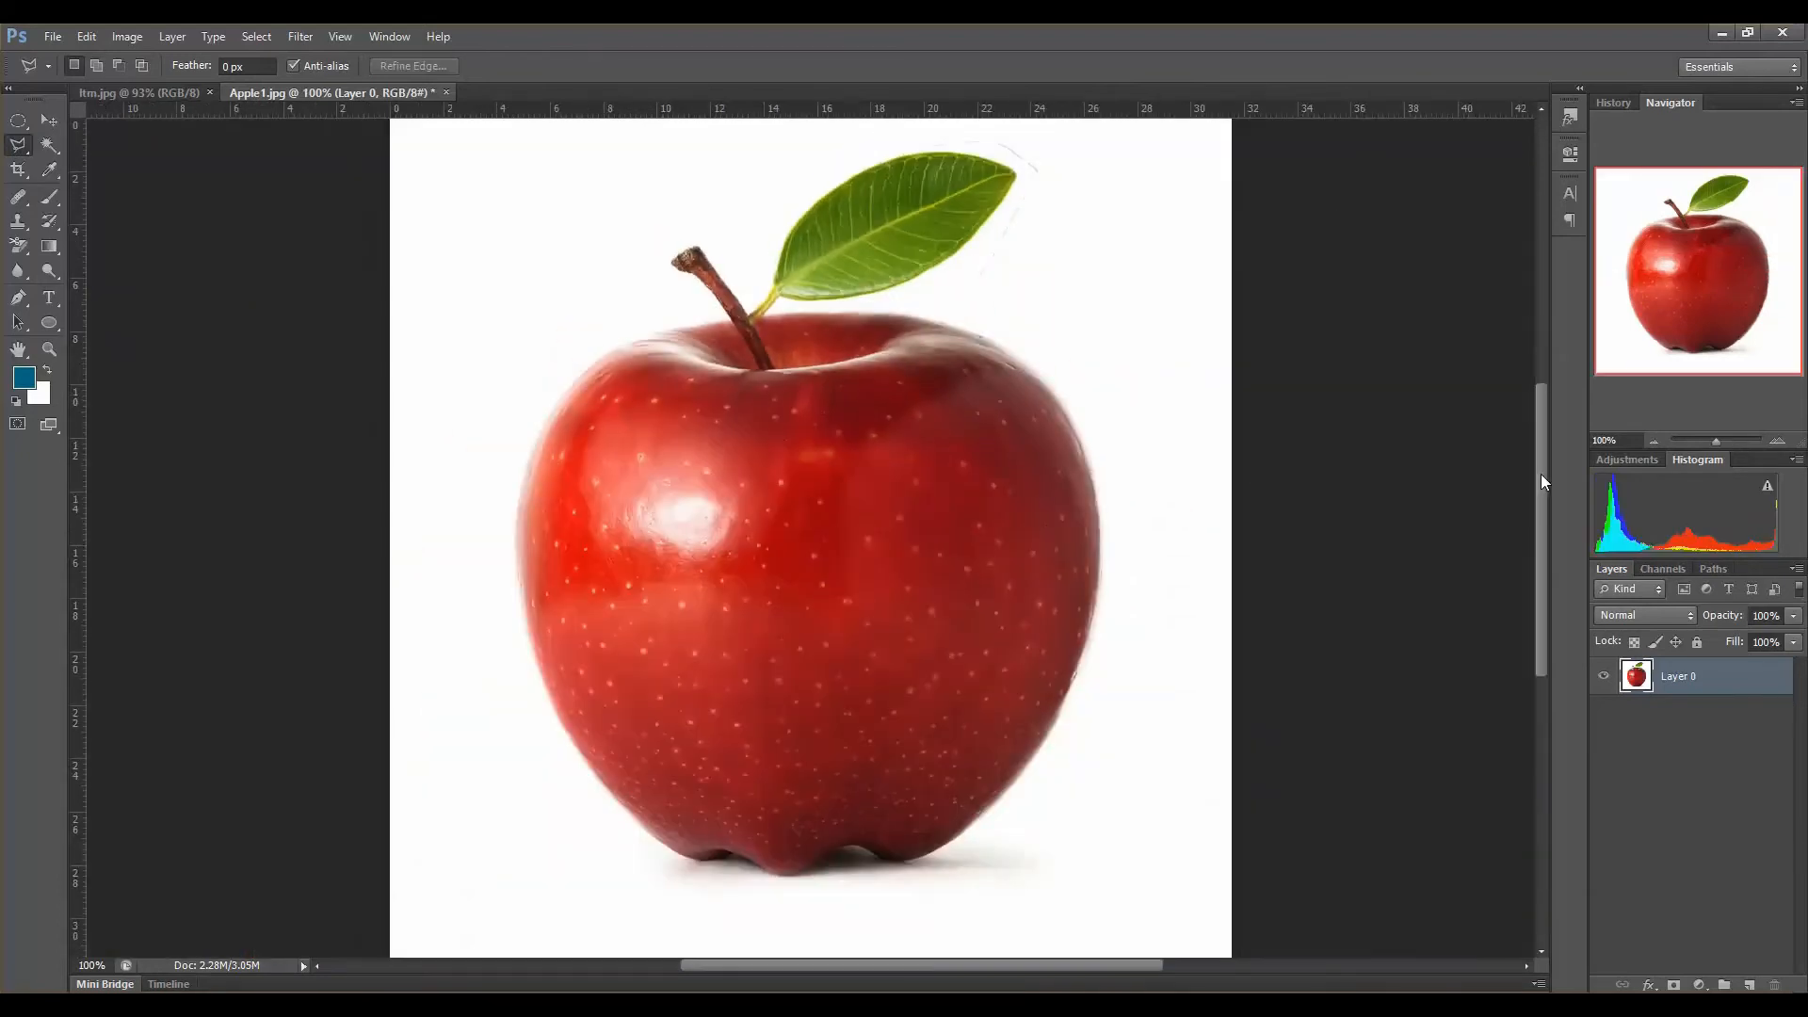
pyautogui.moveTo(1541, 473); pyautogui.dragTo(1544, 454)
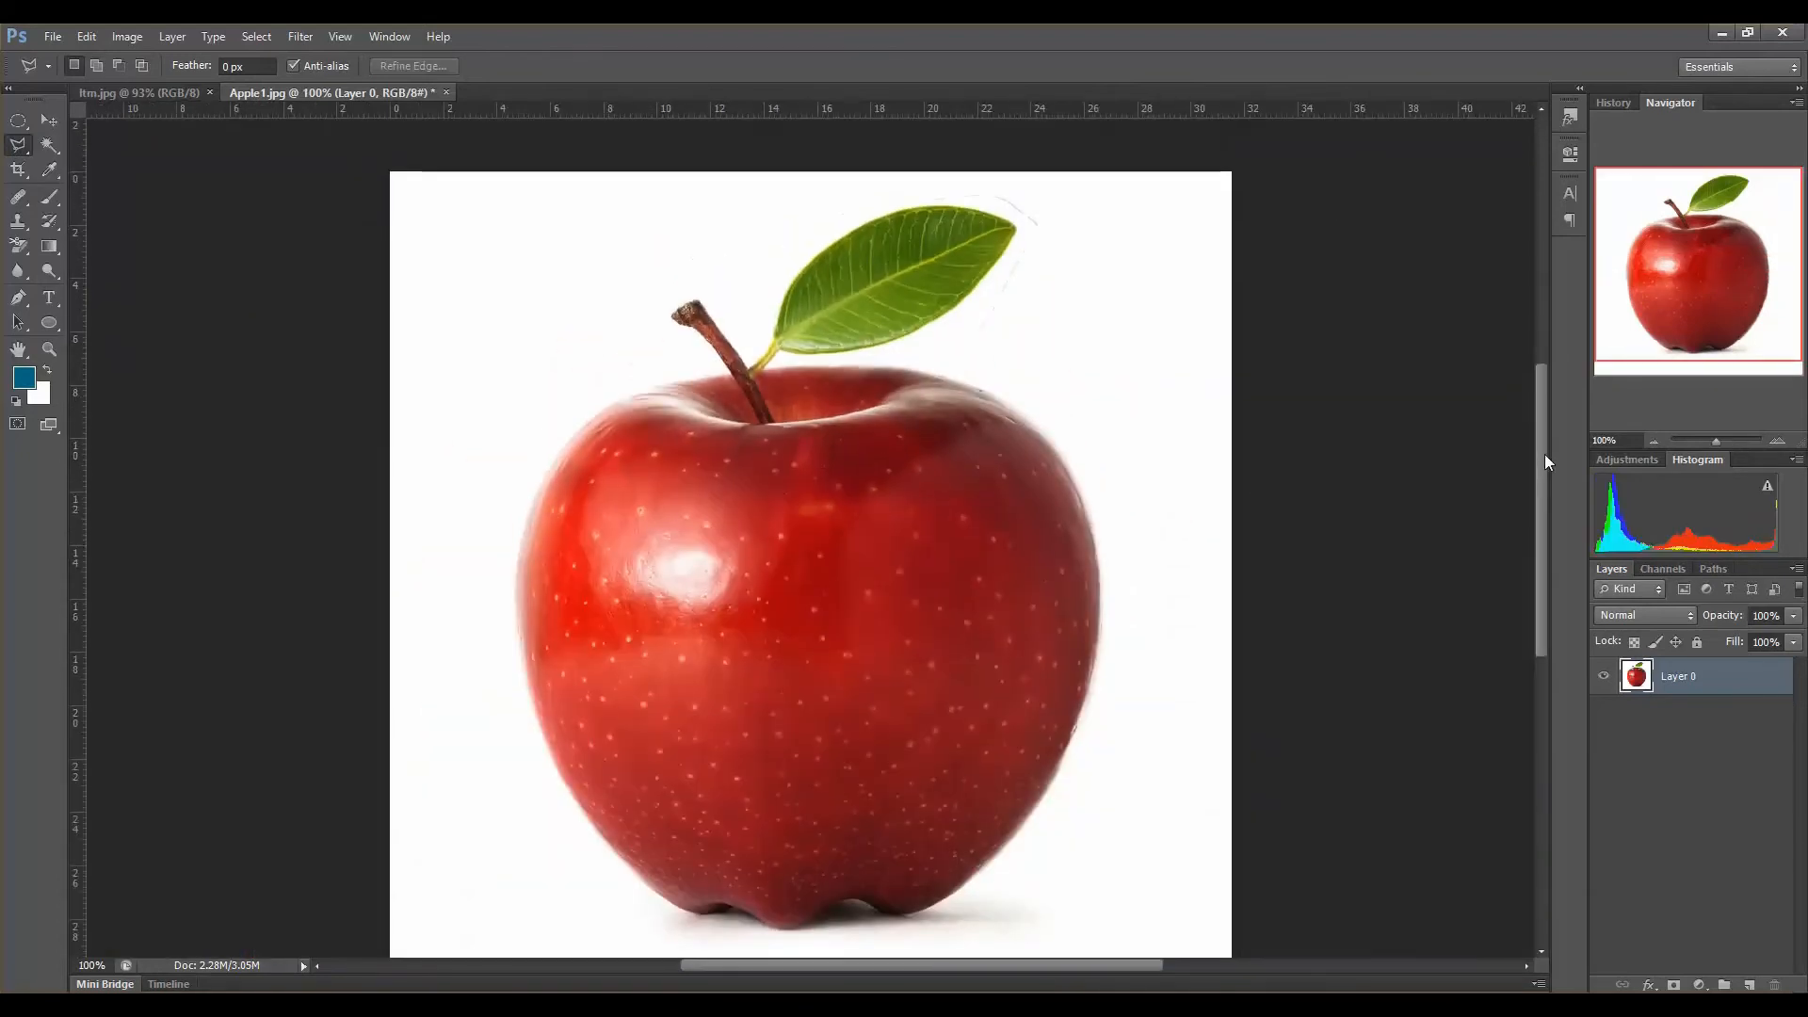
pyautogui.rightClick(26, 157)
pyautogui.click(115, 174)
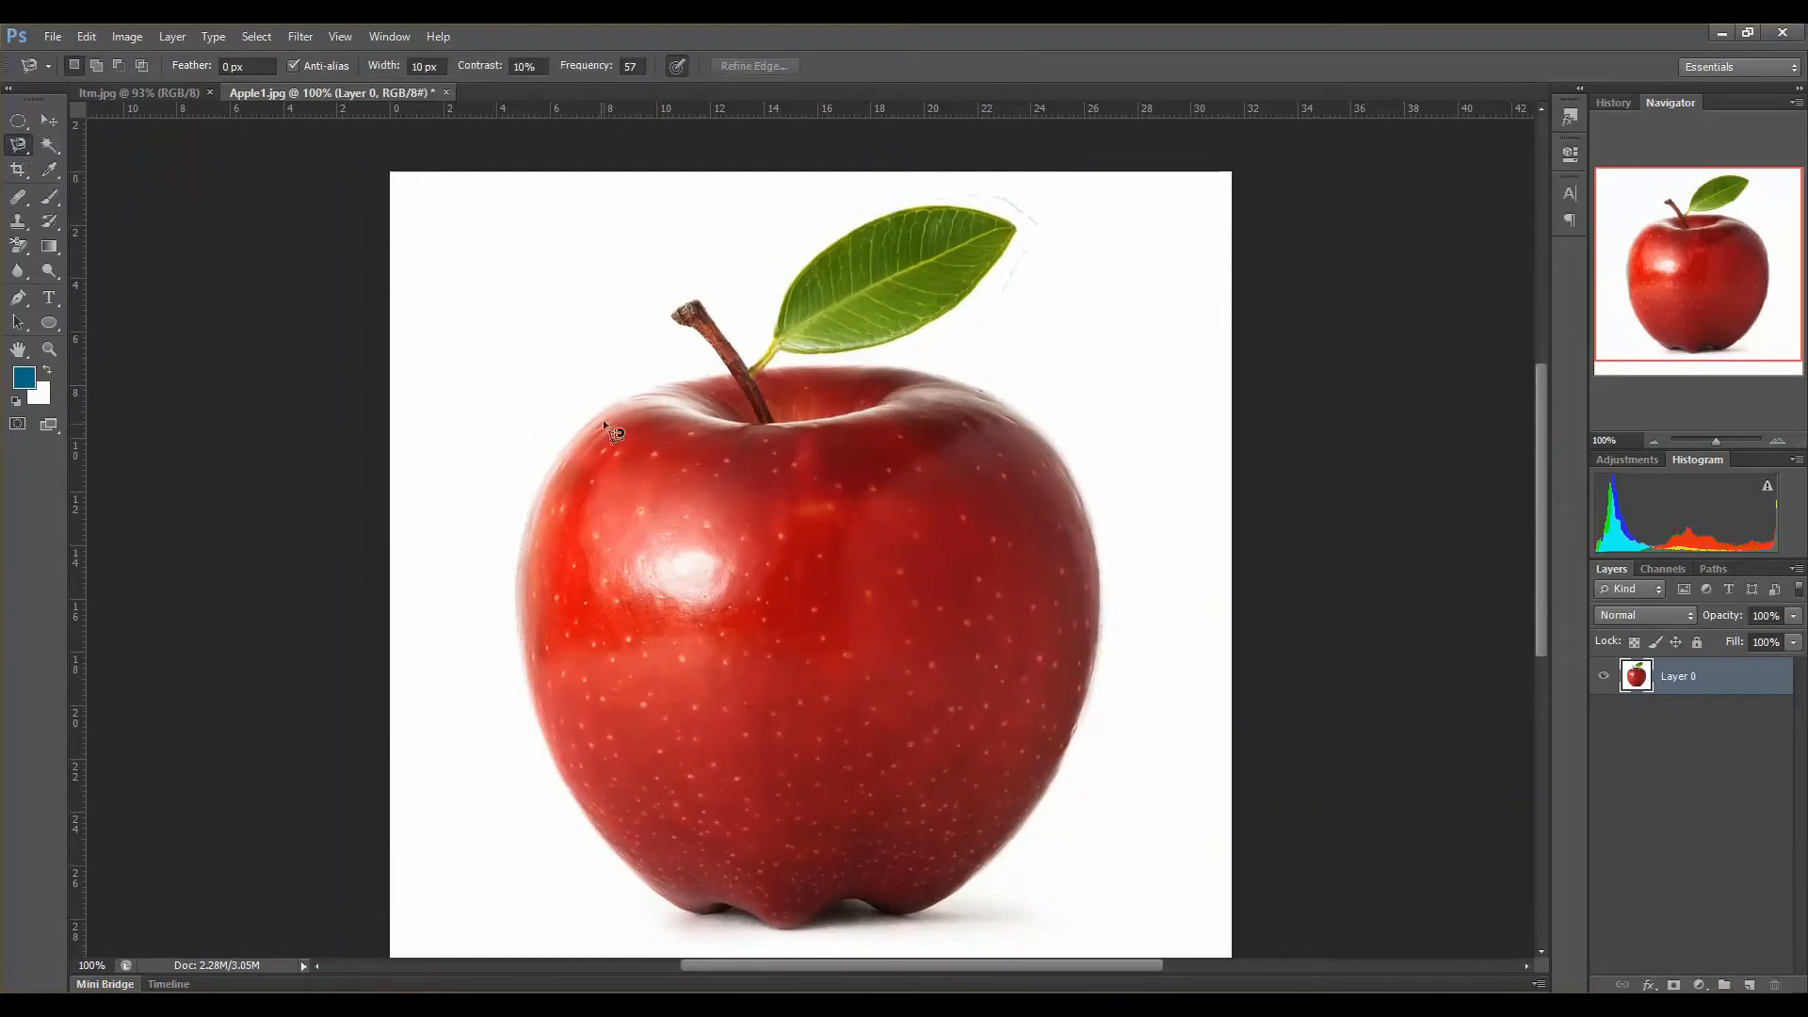
# Step: Trace around the apple body and its stem with the Magnetic Lasso Tool, removing misplaced anchor points, and close the selection
pyautogui.hotkey('ctrl', '+')
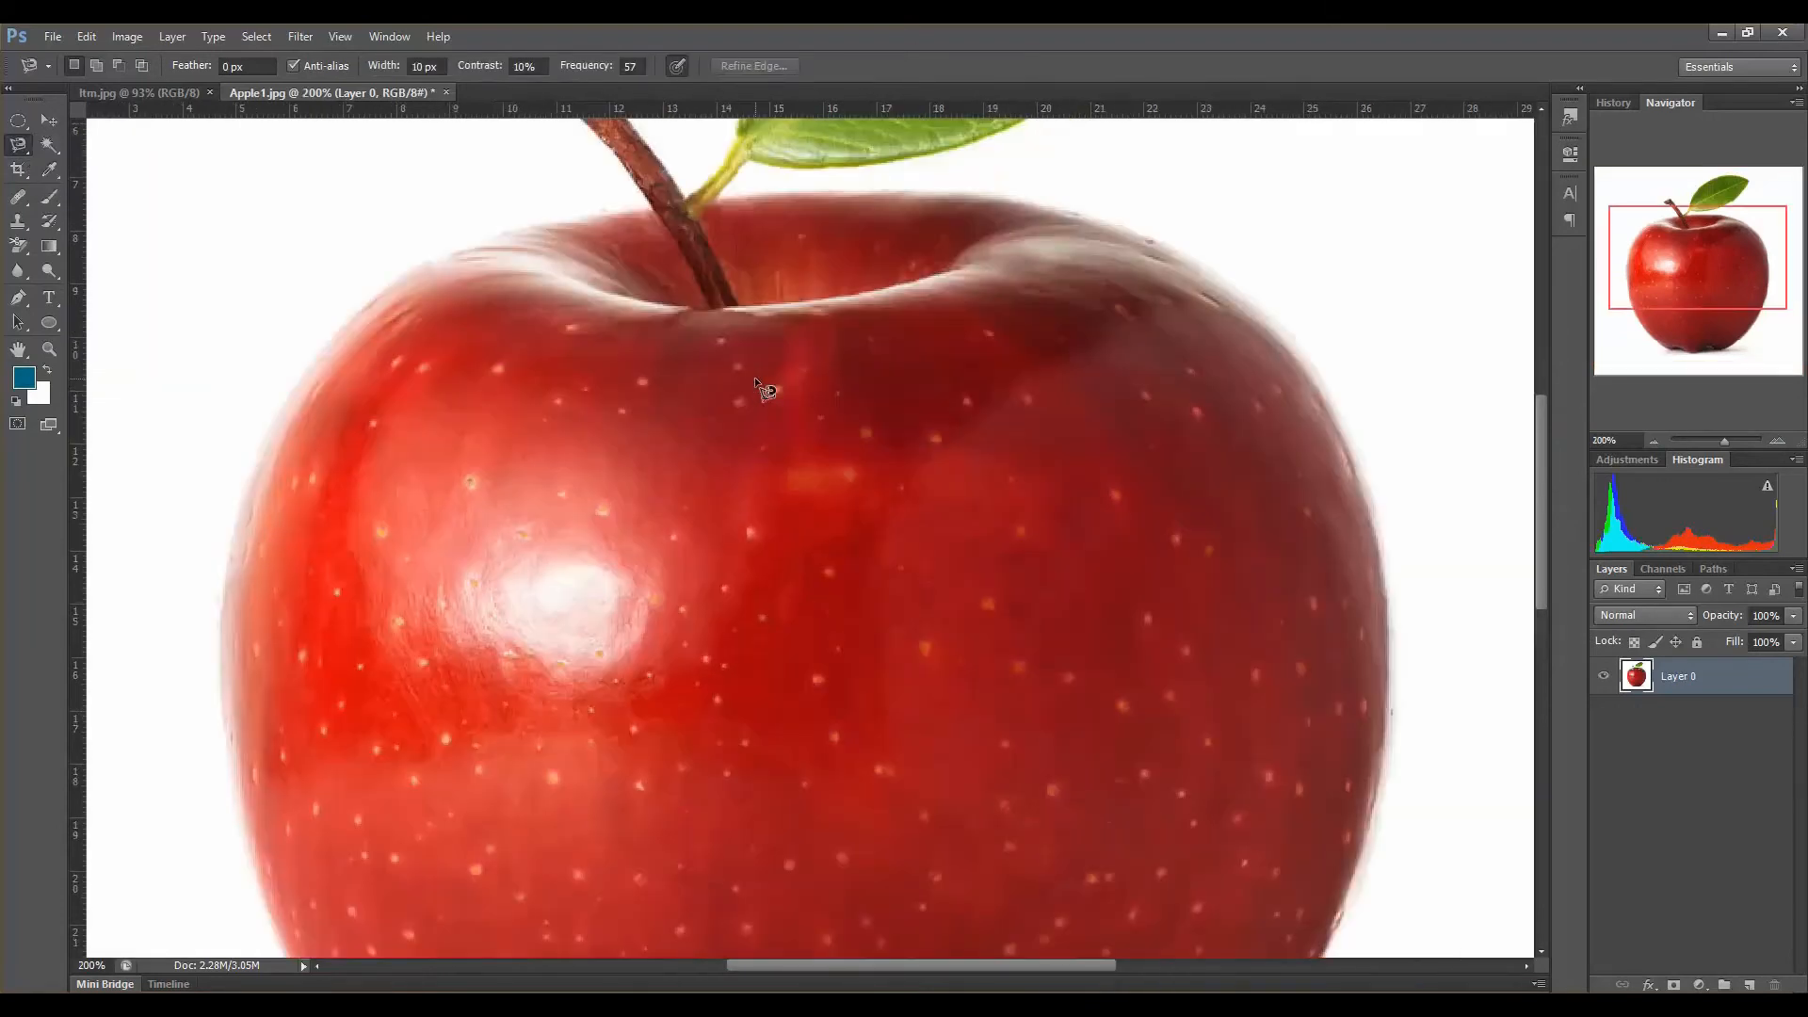
pyautogui.moveTo(1546, 450); pyautogui.dragTo(1551, 411)
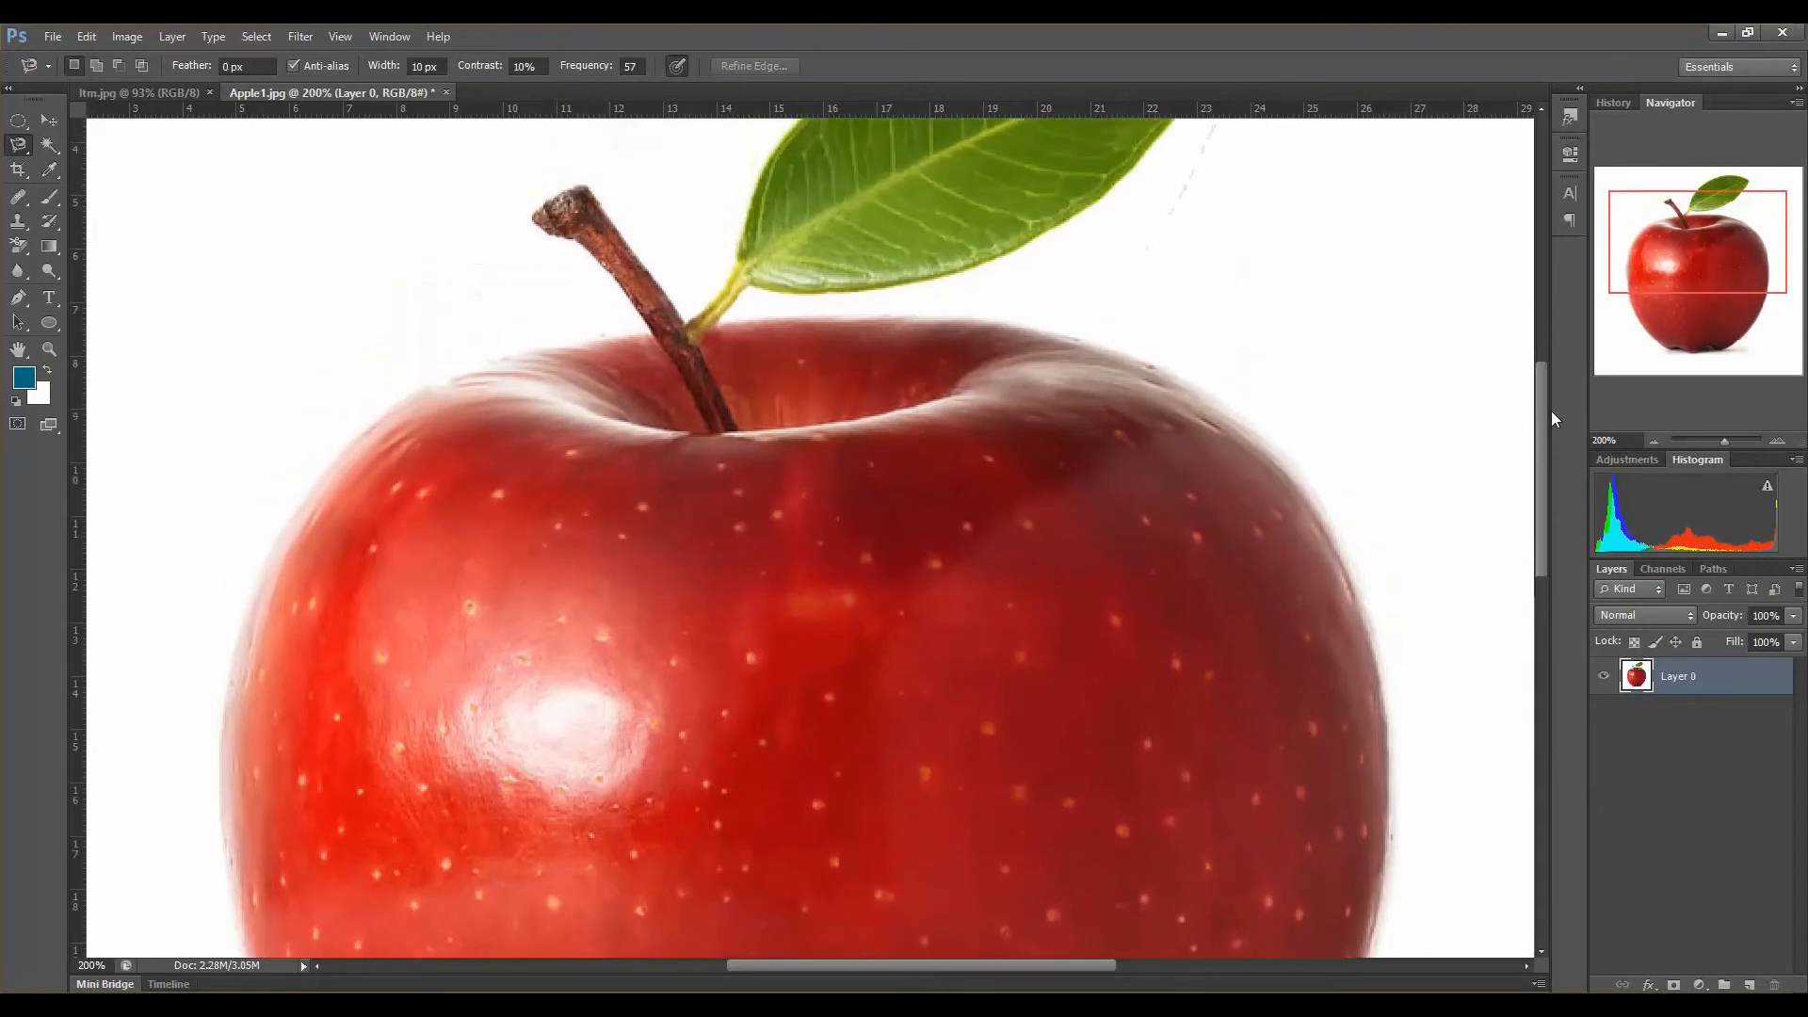
pyautogui.click(827, 322)
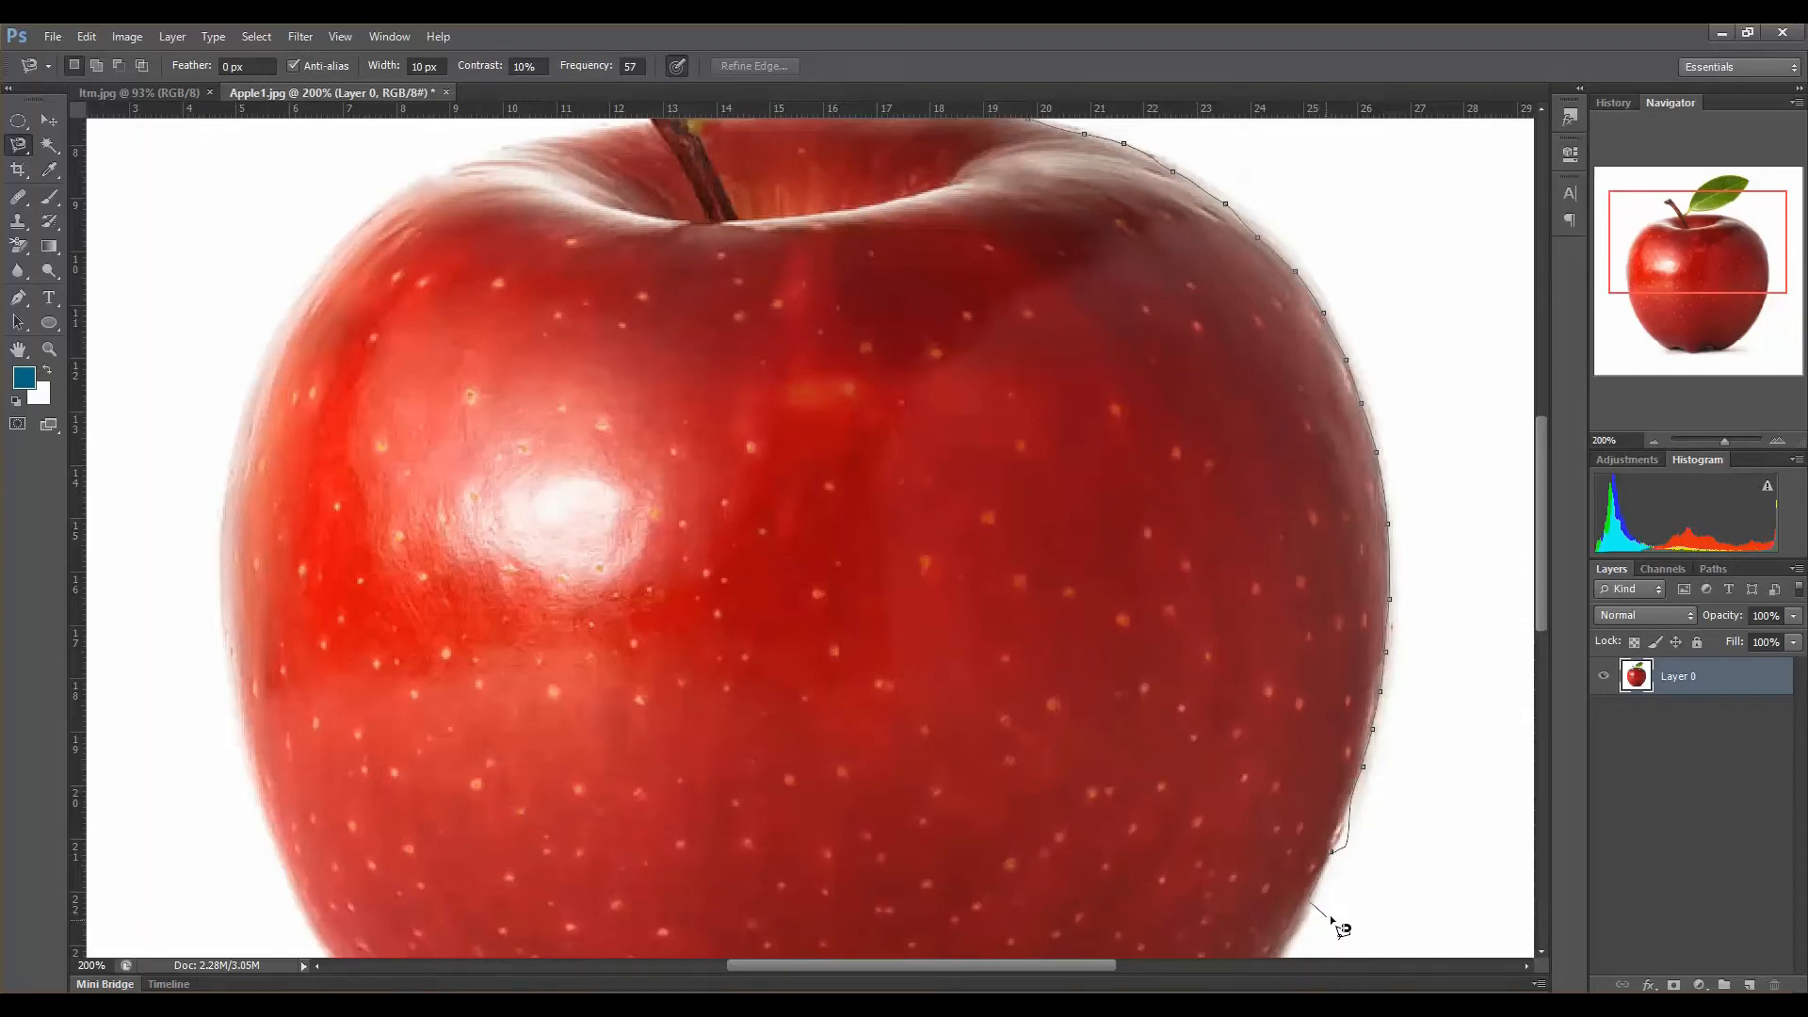
pyautogui.press('Delete')
pyautogui.press('Delete')
pyautogui.press('space')
pyautogui.moveTo(1234, 848); pyautogui.dragTo(1255, 516)
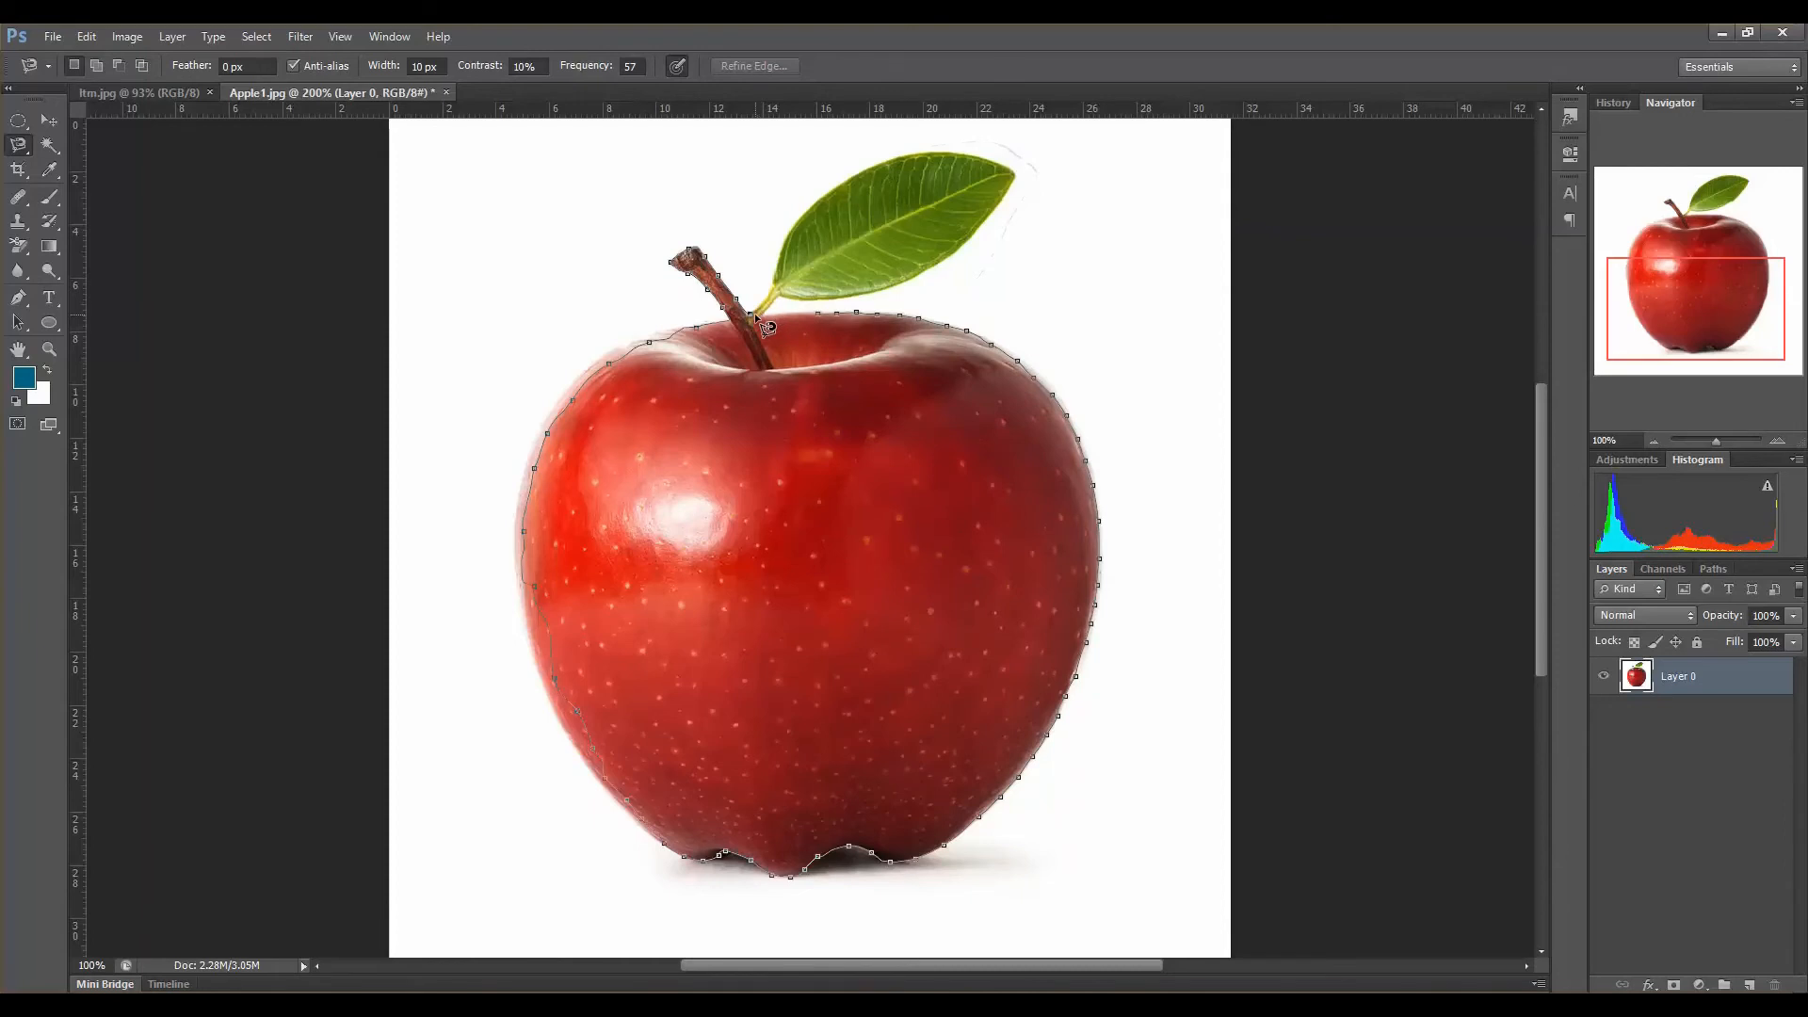
pyautogui.scroll(1, 755, 312)
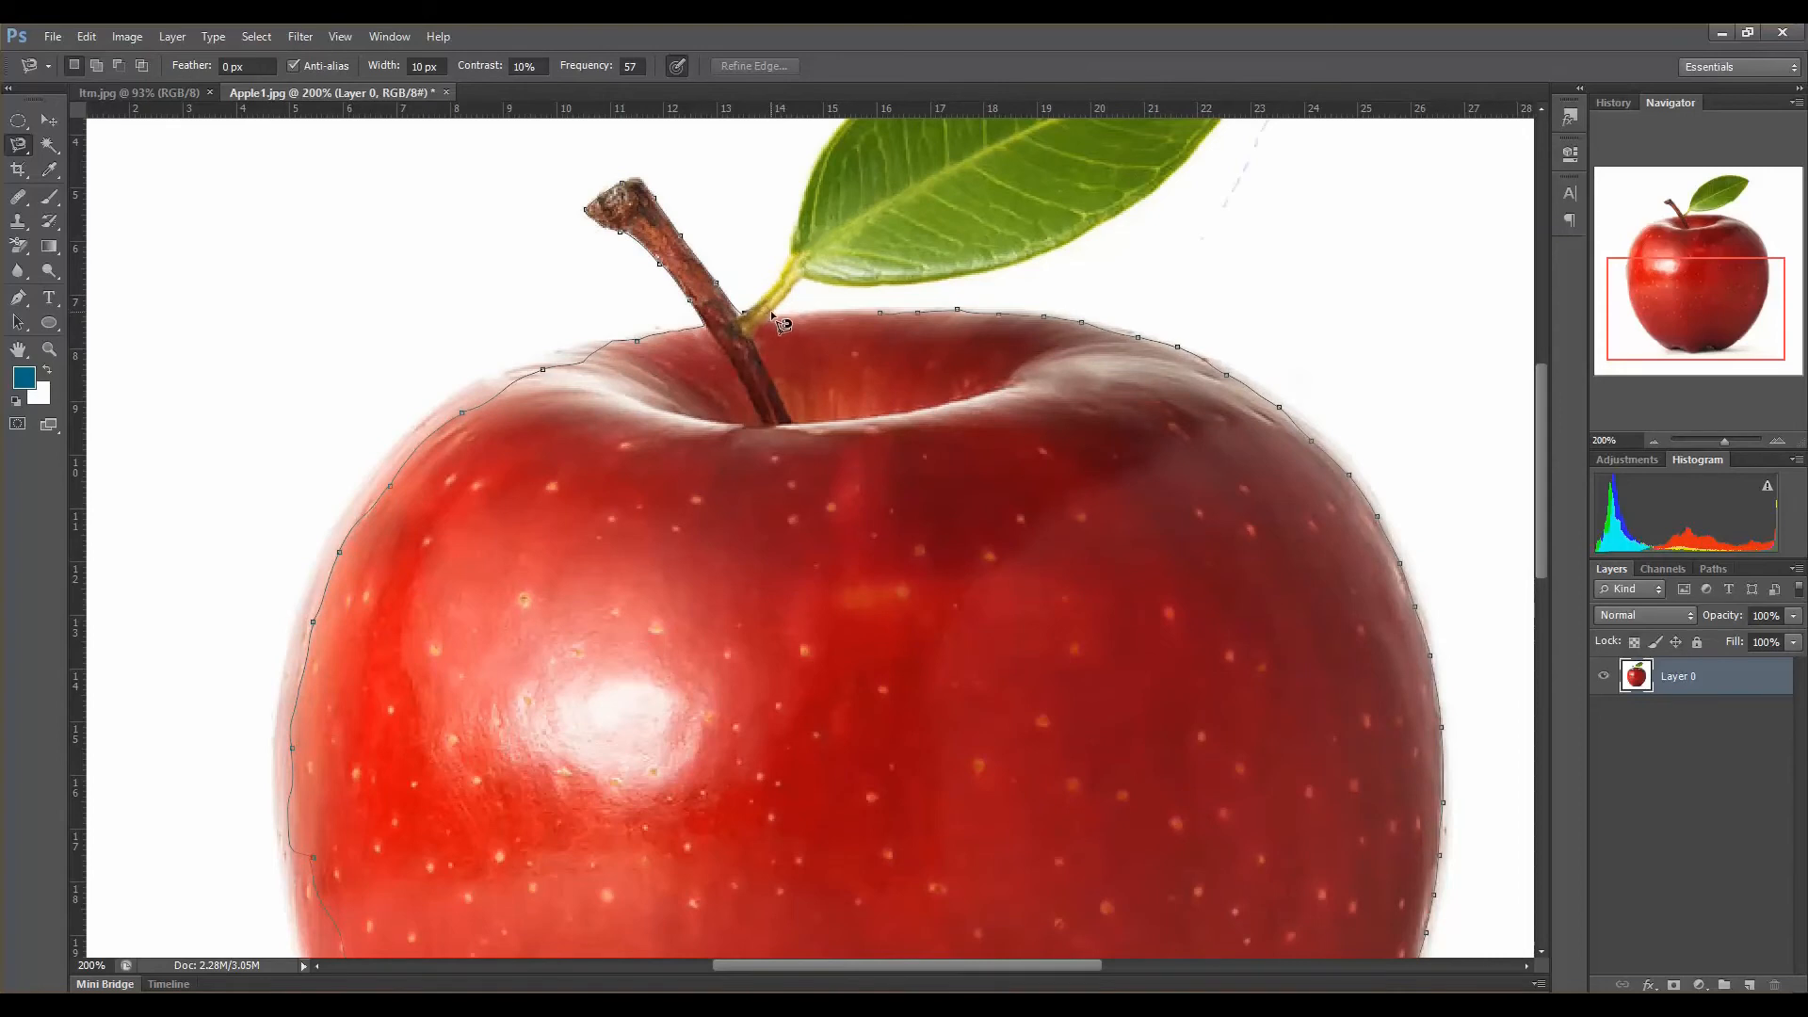
pyautogui.click(883, 315)
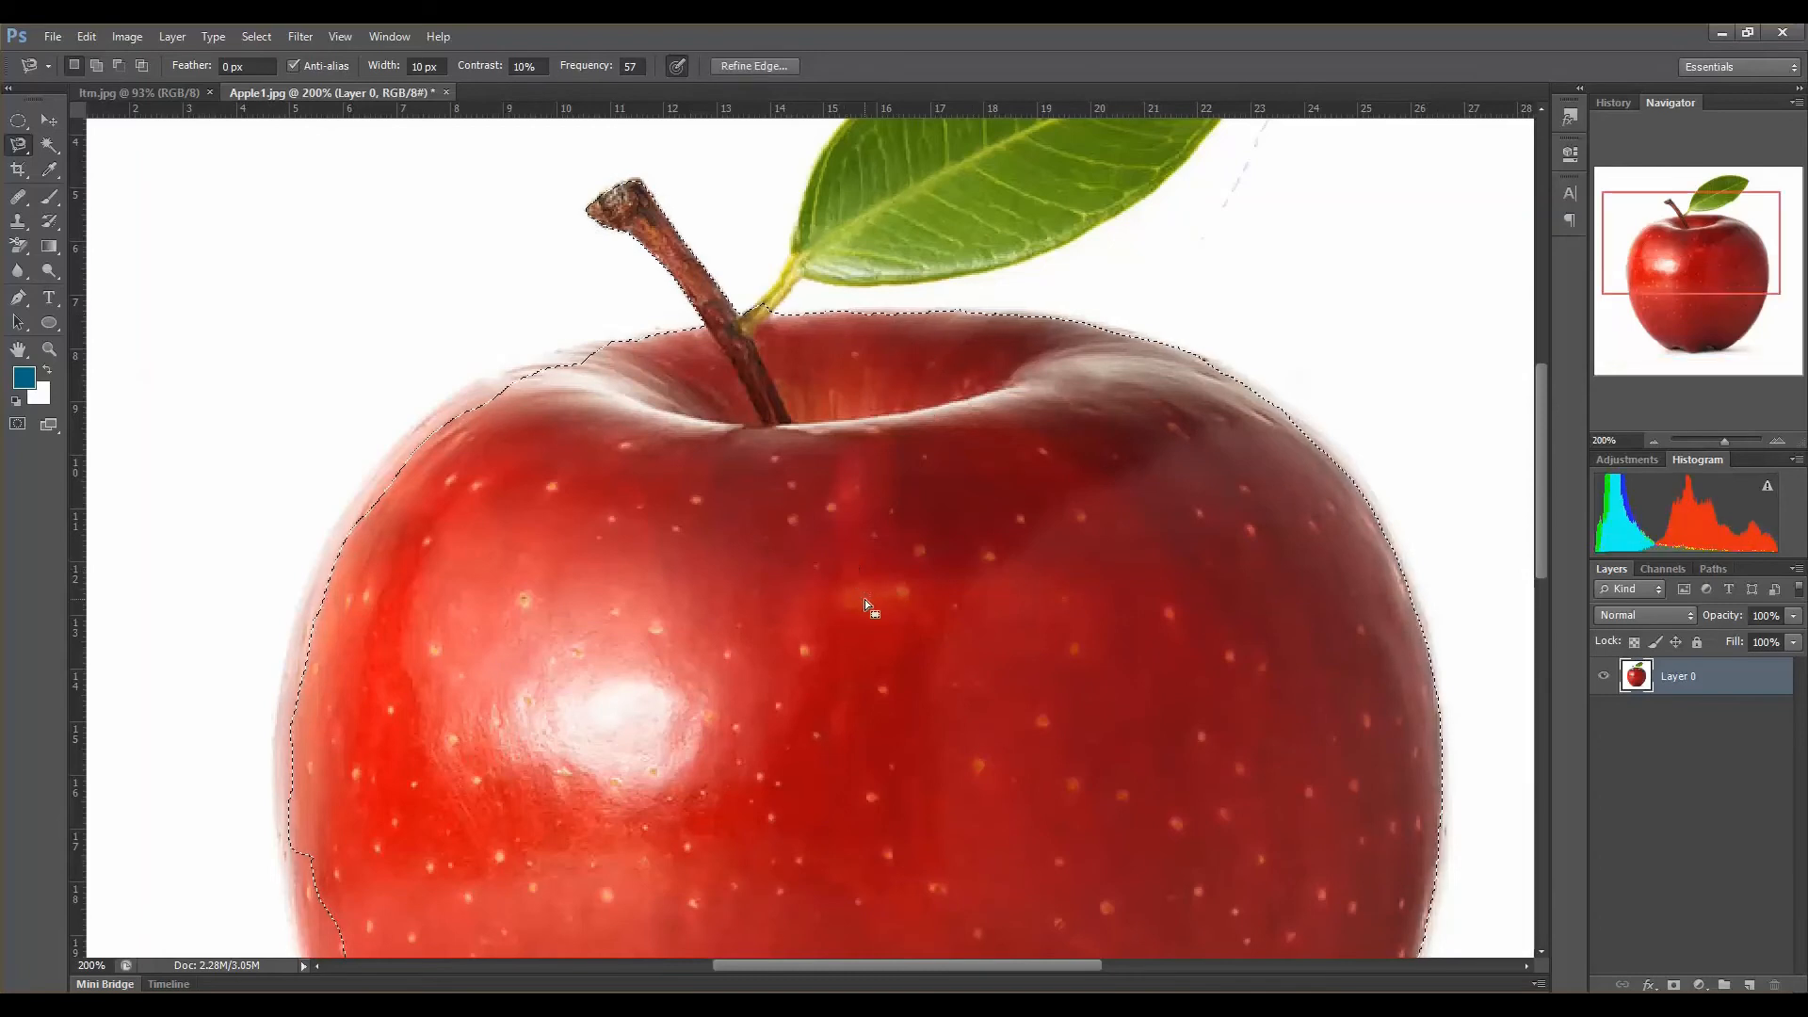
# Step: Invert the apple selection to select the background and leaf instead
pyautogui.hotkey('ctrl', '-')
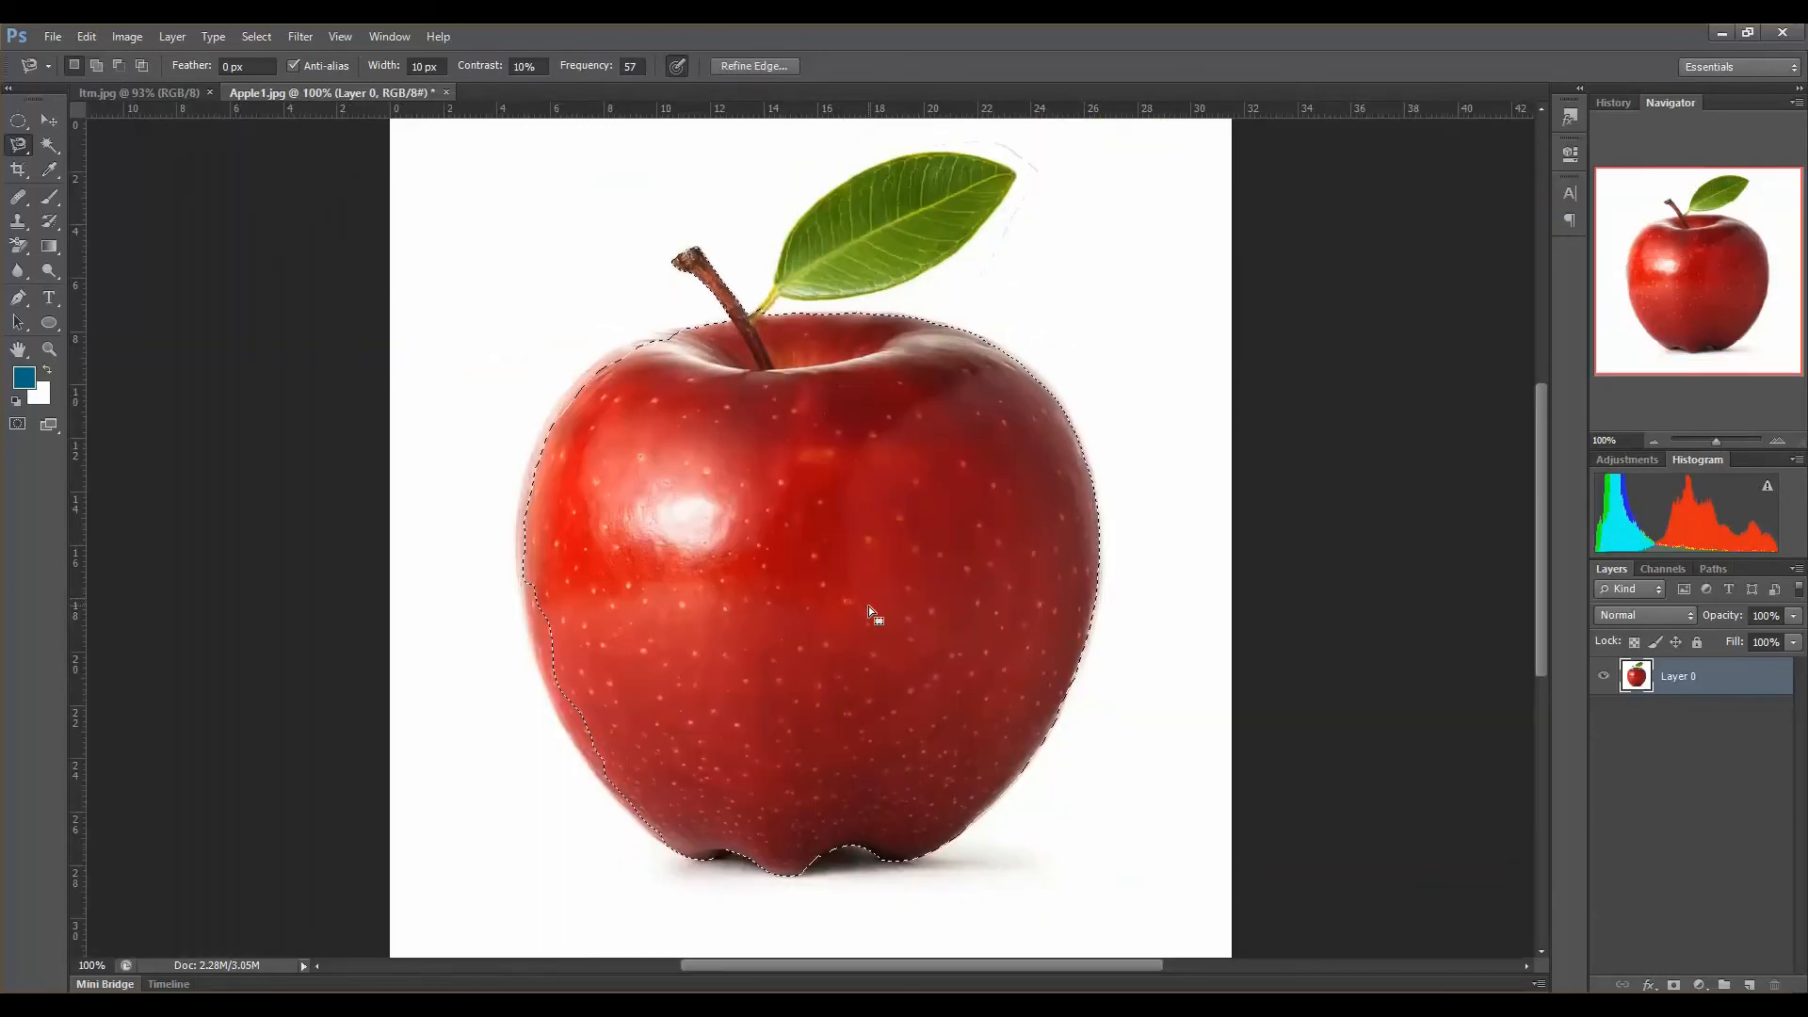
pyautogui.moveTo(850, 614)
pyautogui.mouseDown()
pyautogui.moveTo(665, 590)
pyautogui.moveTo(829, 508)
pyautogui.moveTo(1271, 513)
pyautogui.moveTo(1227, 573)
pyautogui.moveTo(735, 560)
pyautogui.moveTo(804, 605)
pyautogui.moveTo(857, 608)
pyautogui.mouseUp()
pyautogui.click(258, 36)
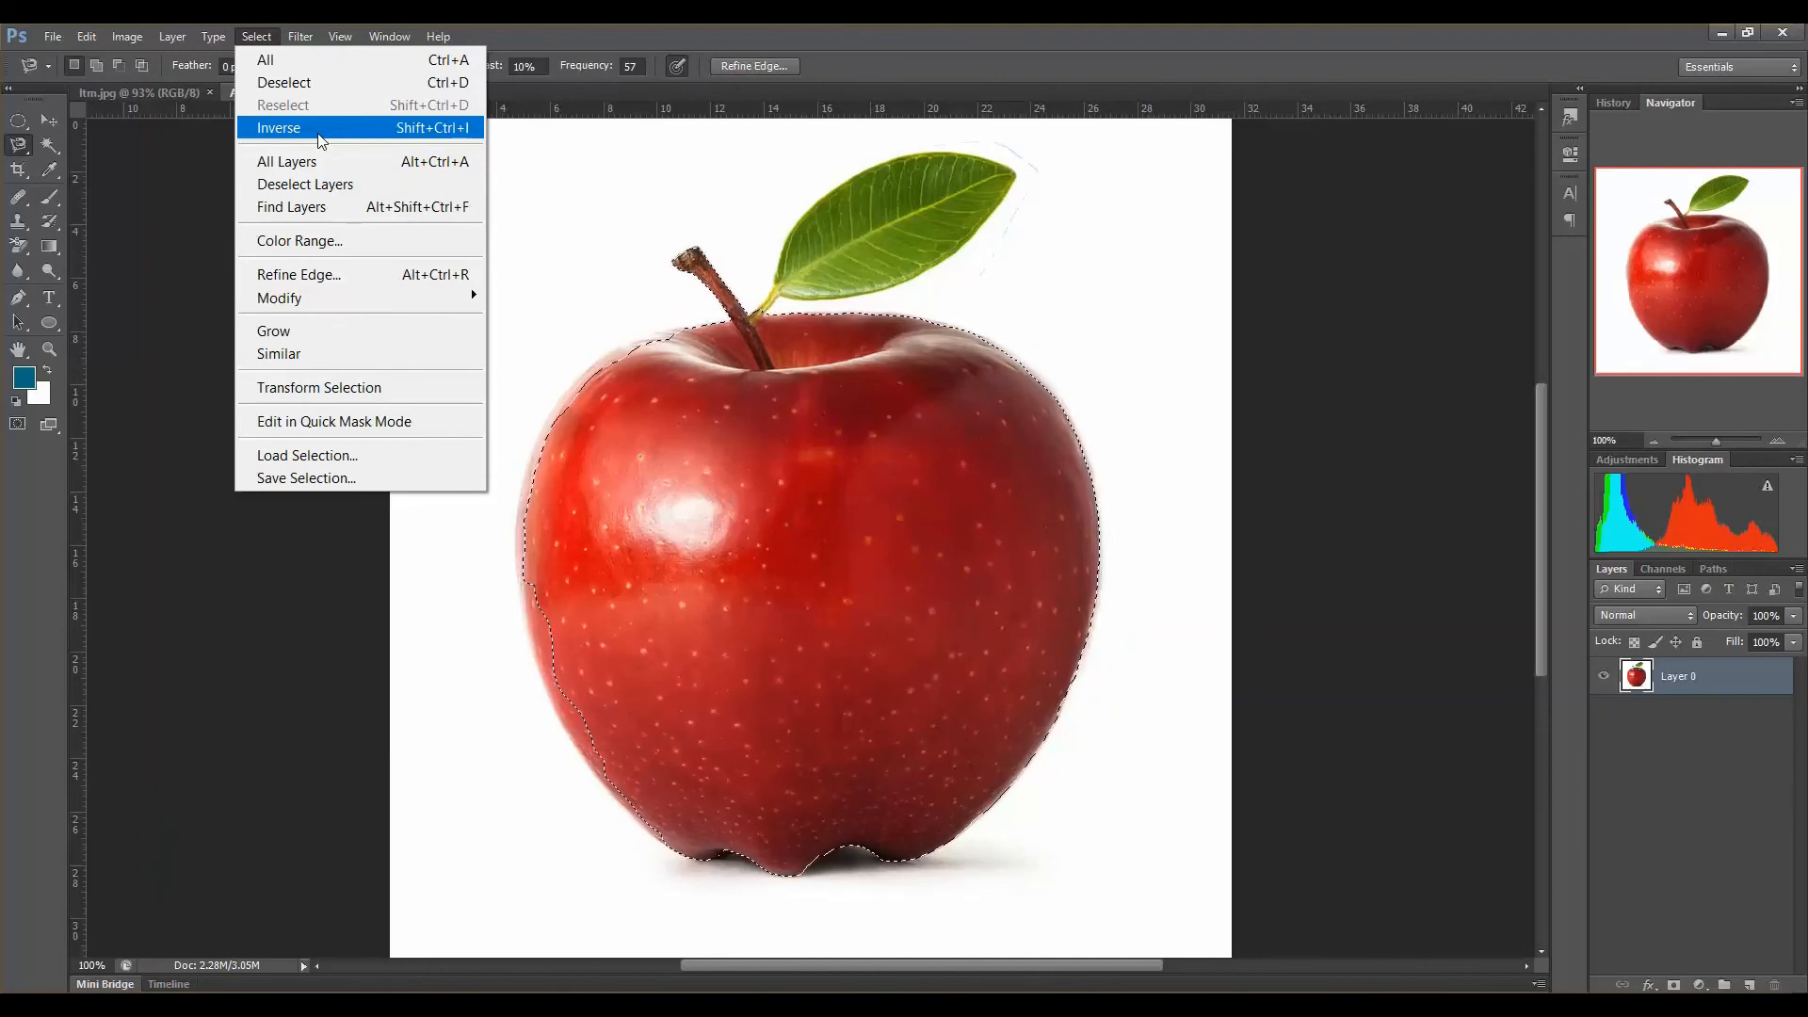
pyautogui.click(743, 199)
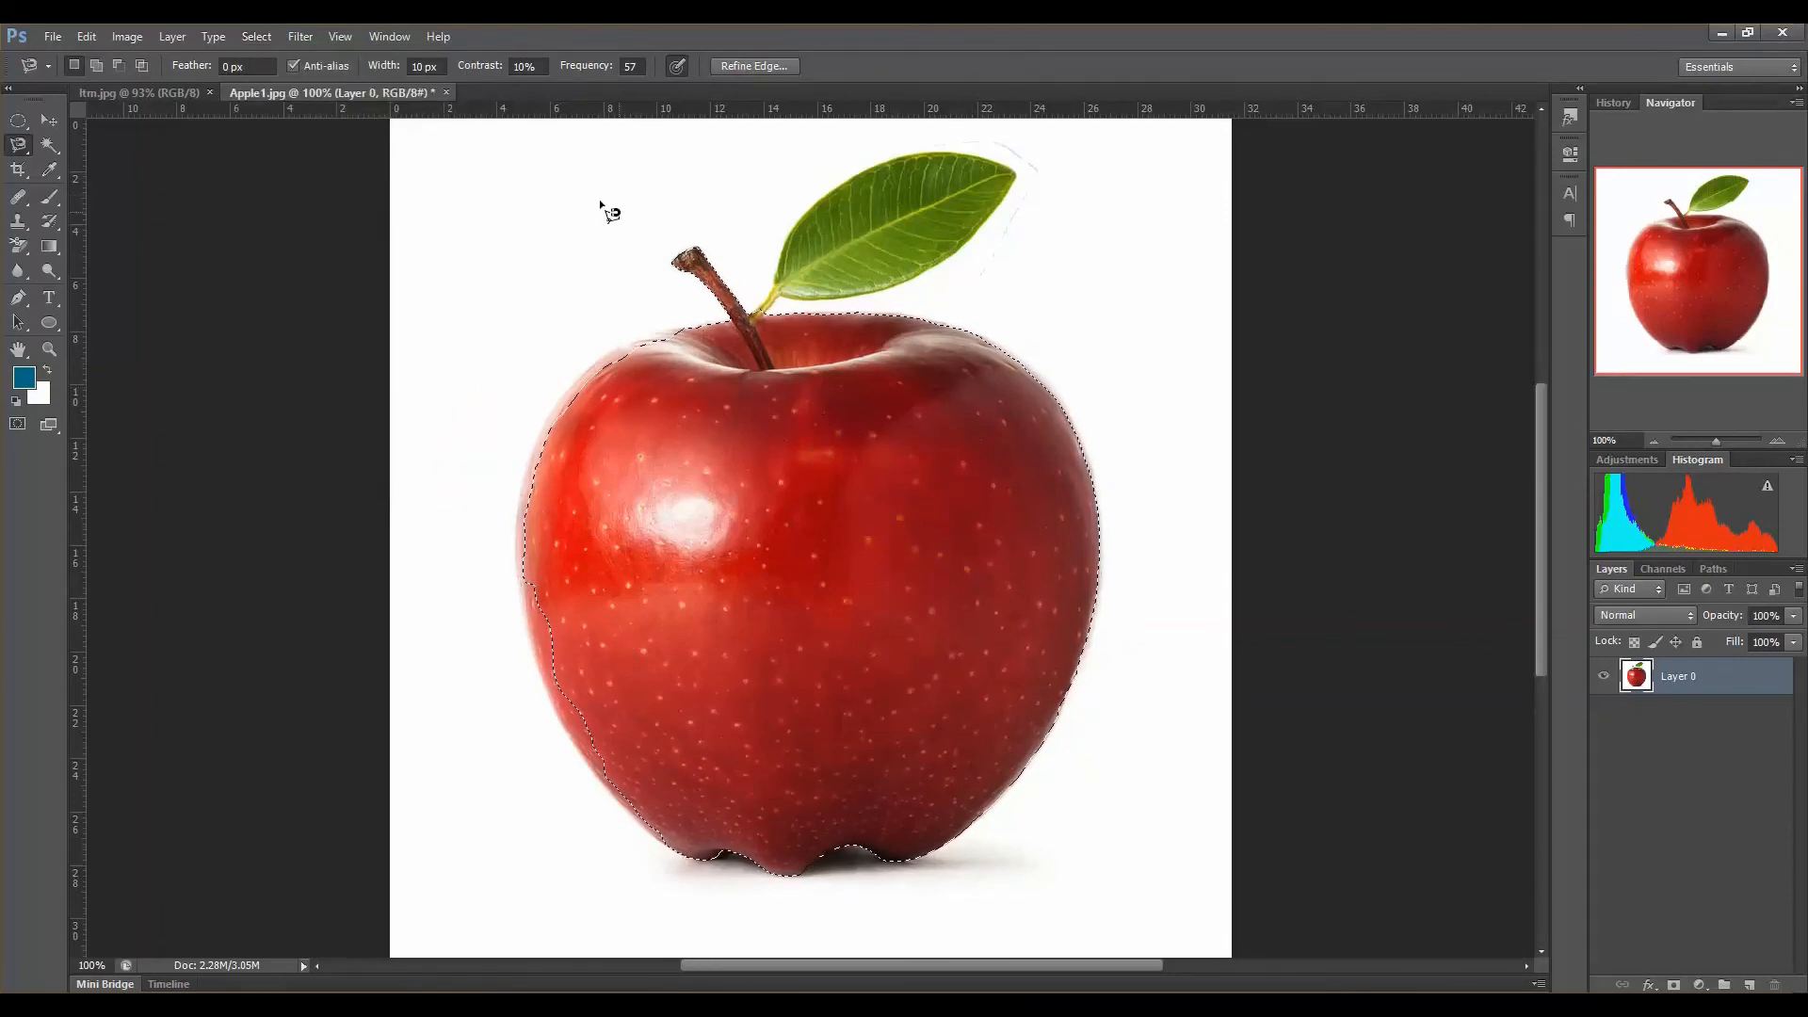
pyautogui.hotkey('ctrl', '-')
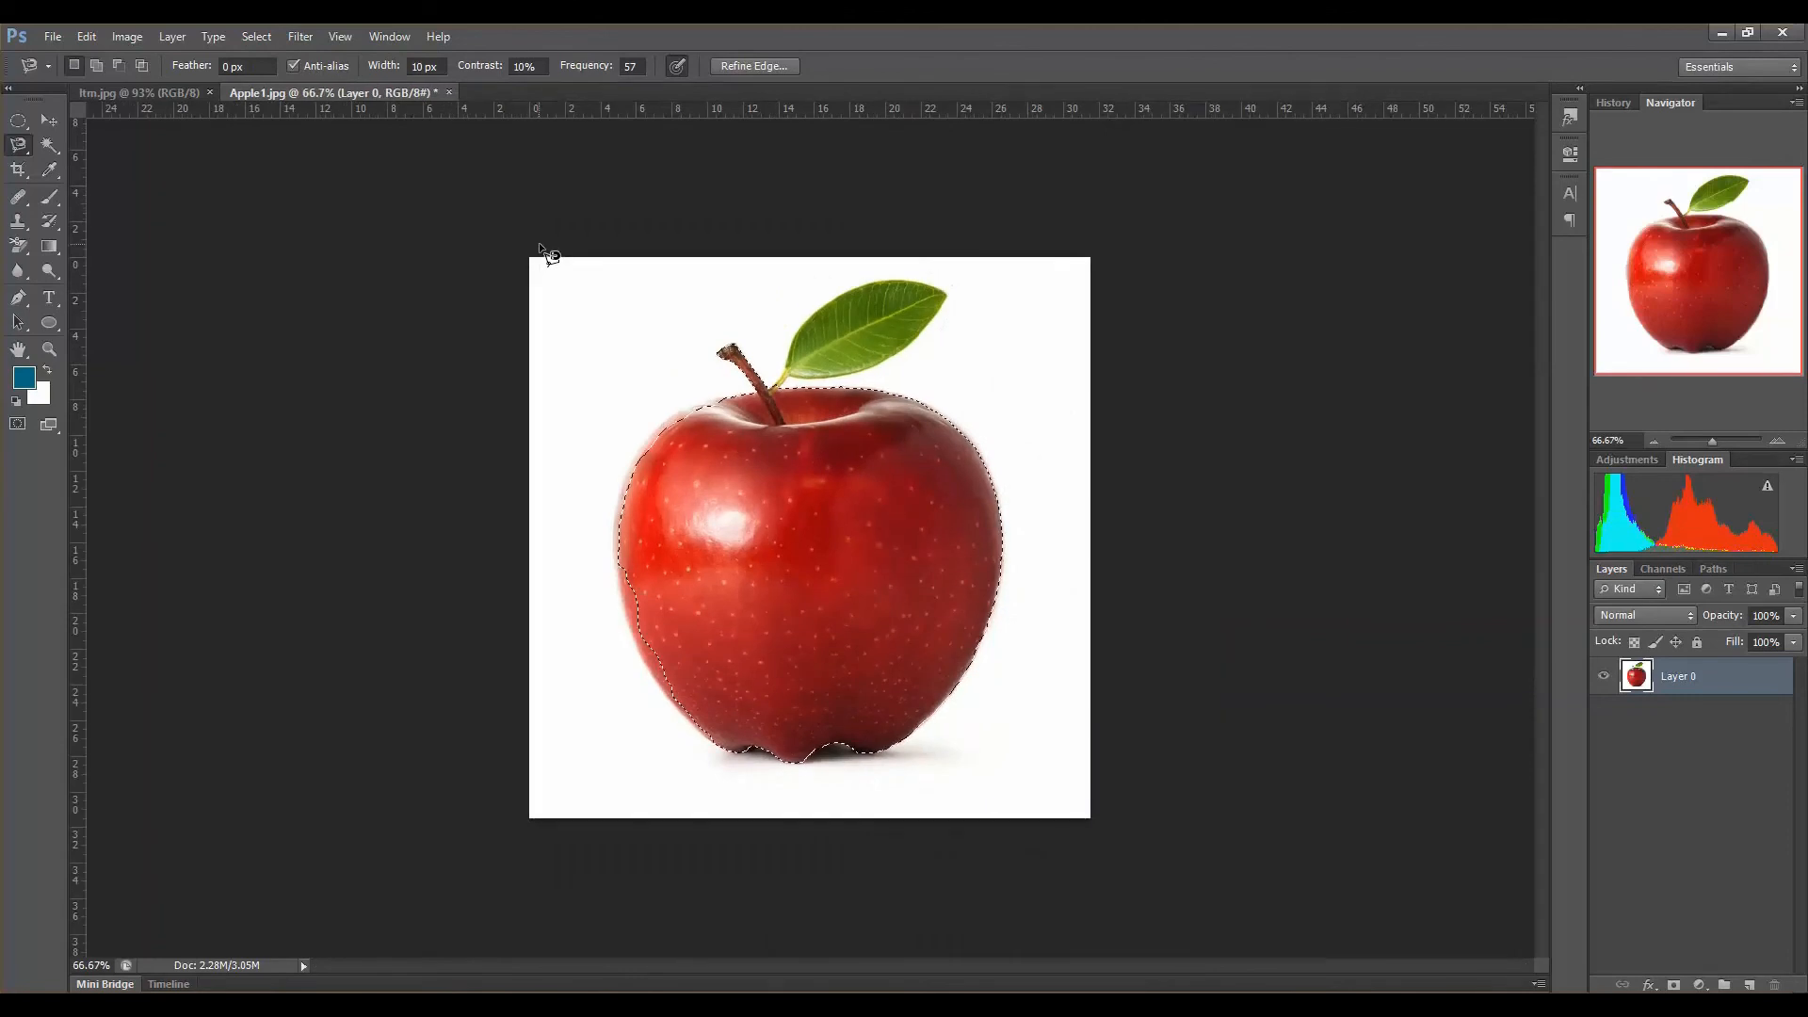
pyautogui.hotkey('ctrl', '+')
pyautogui.hotkey('ctrl', '-')
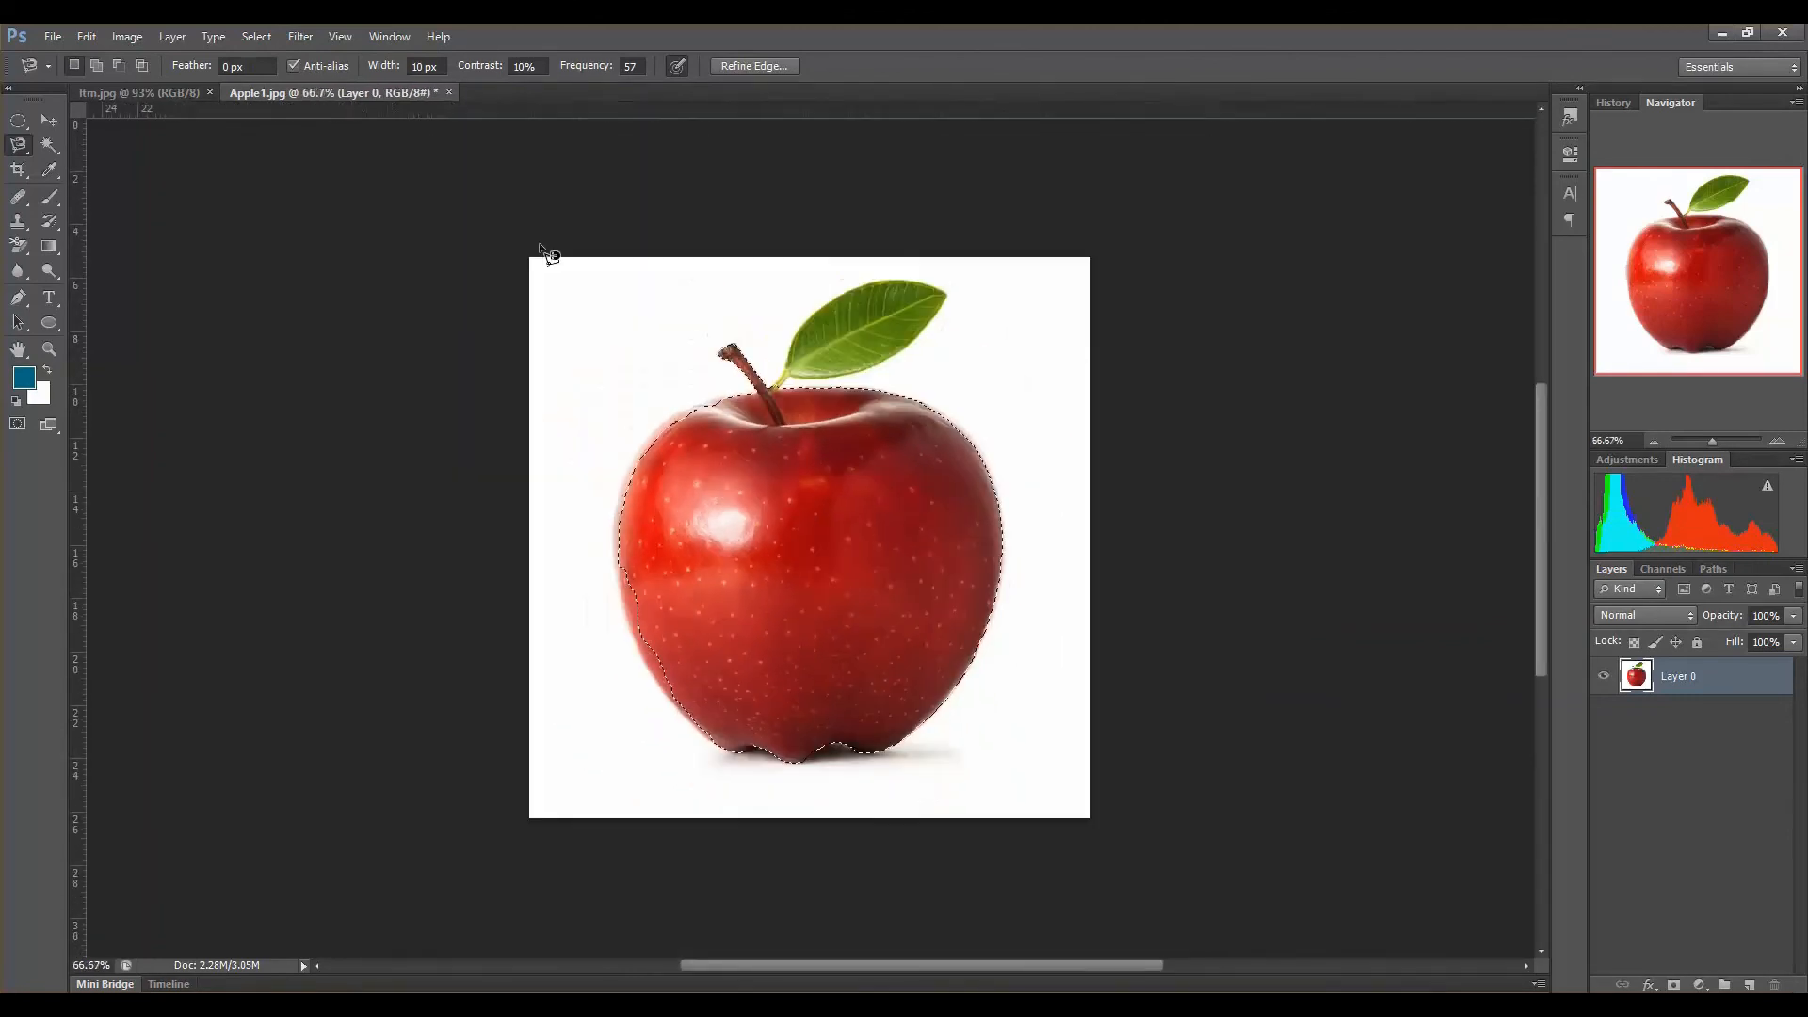
pyautogui.hotkey('ctrl', '0')
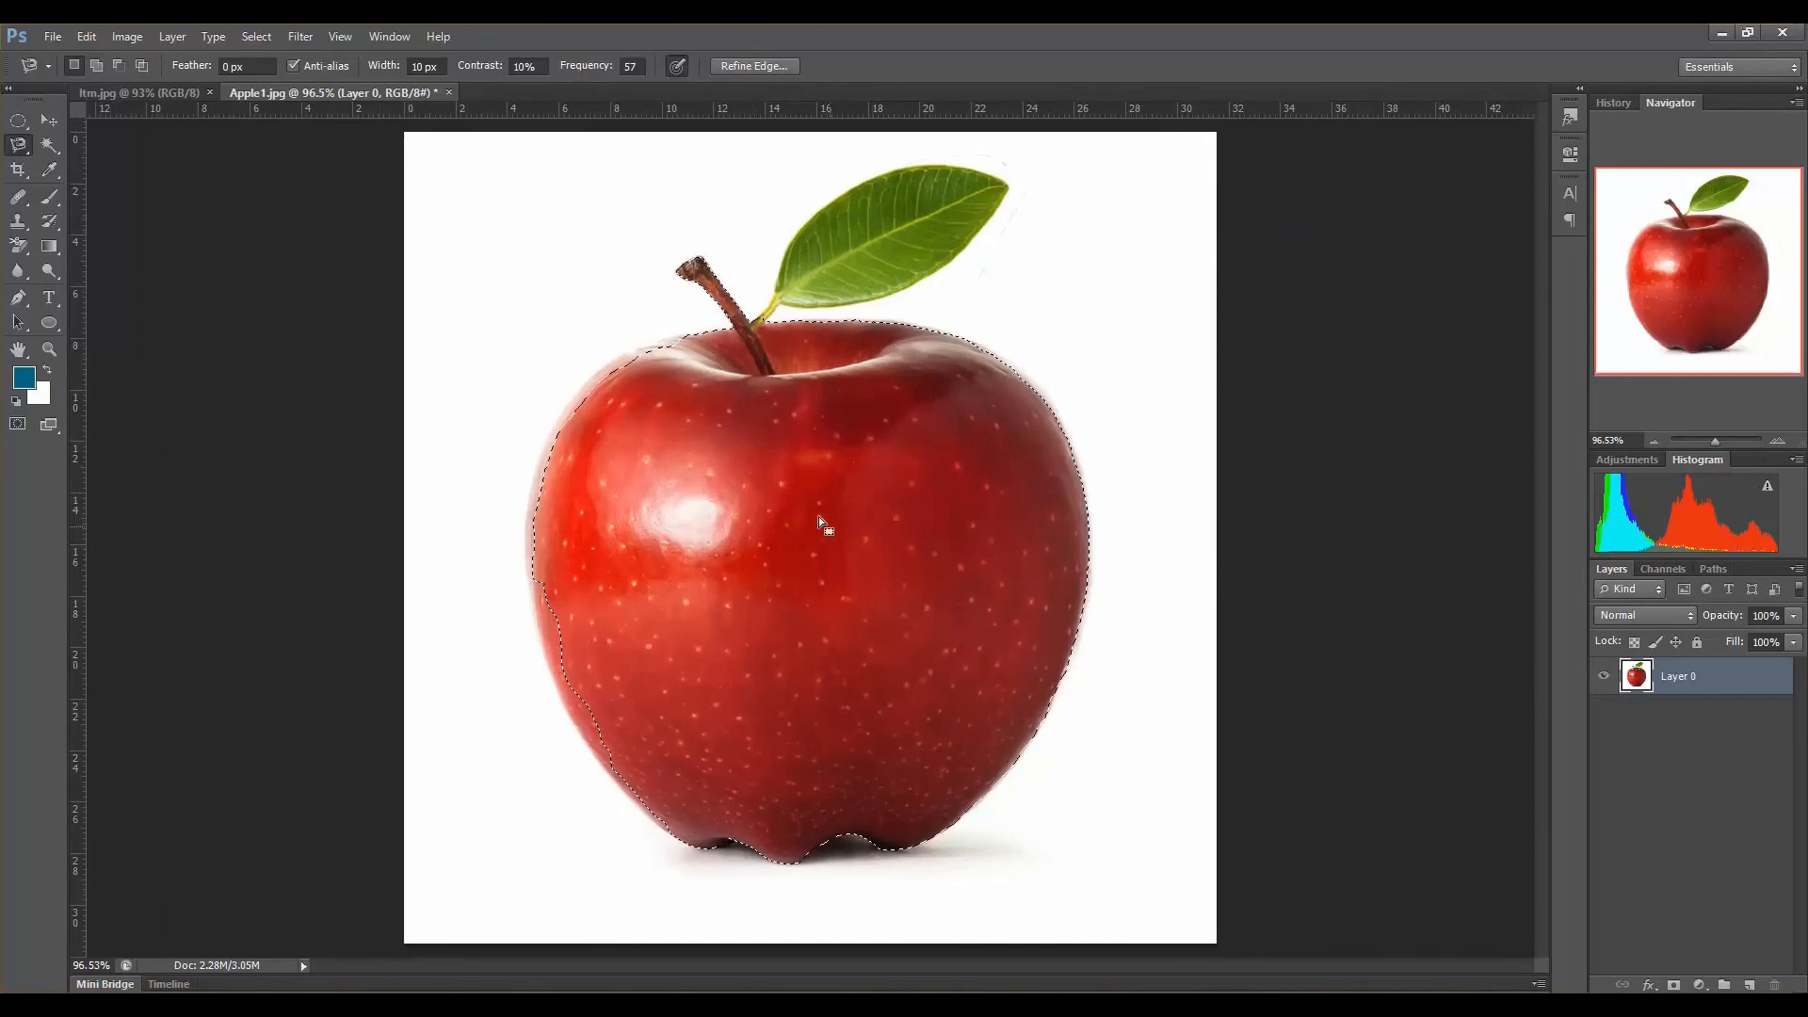
pyautogui.click(267, 40)
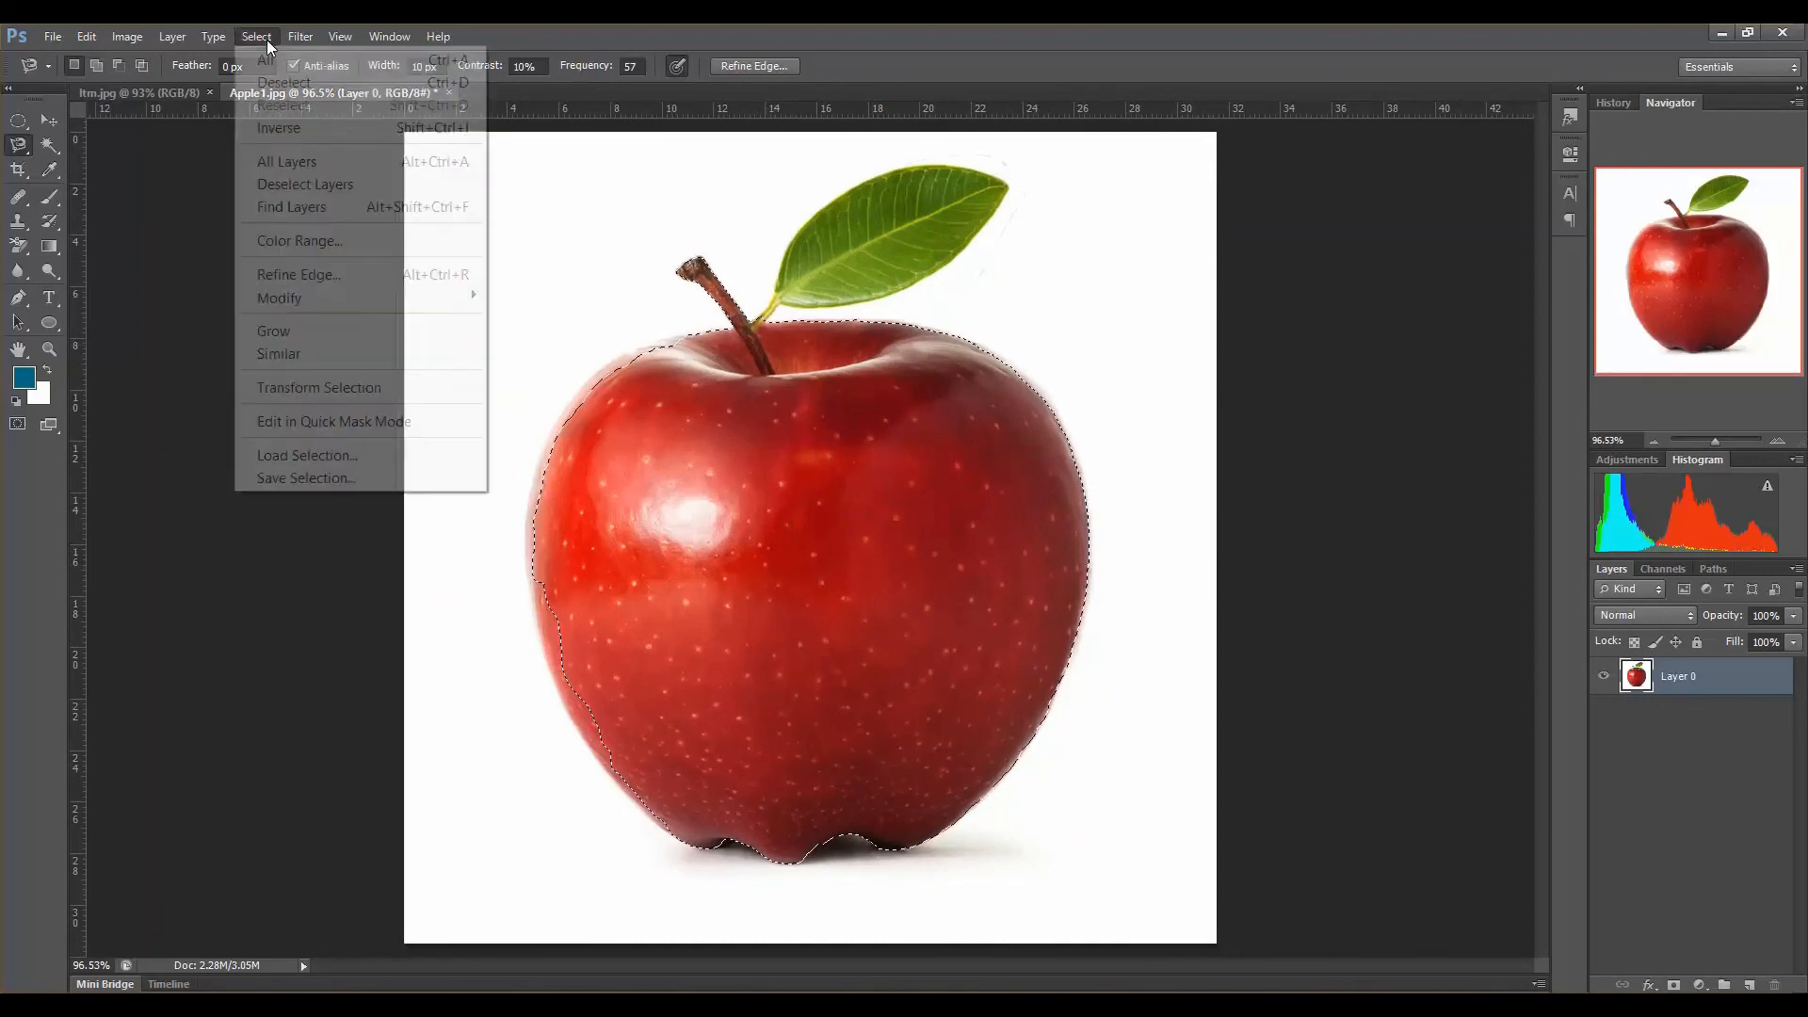
pyautogui.click(275, 127)
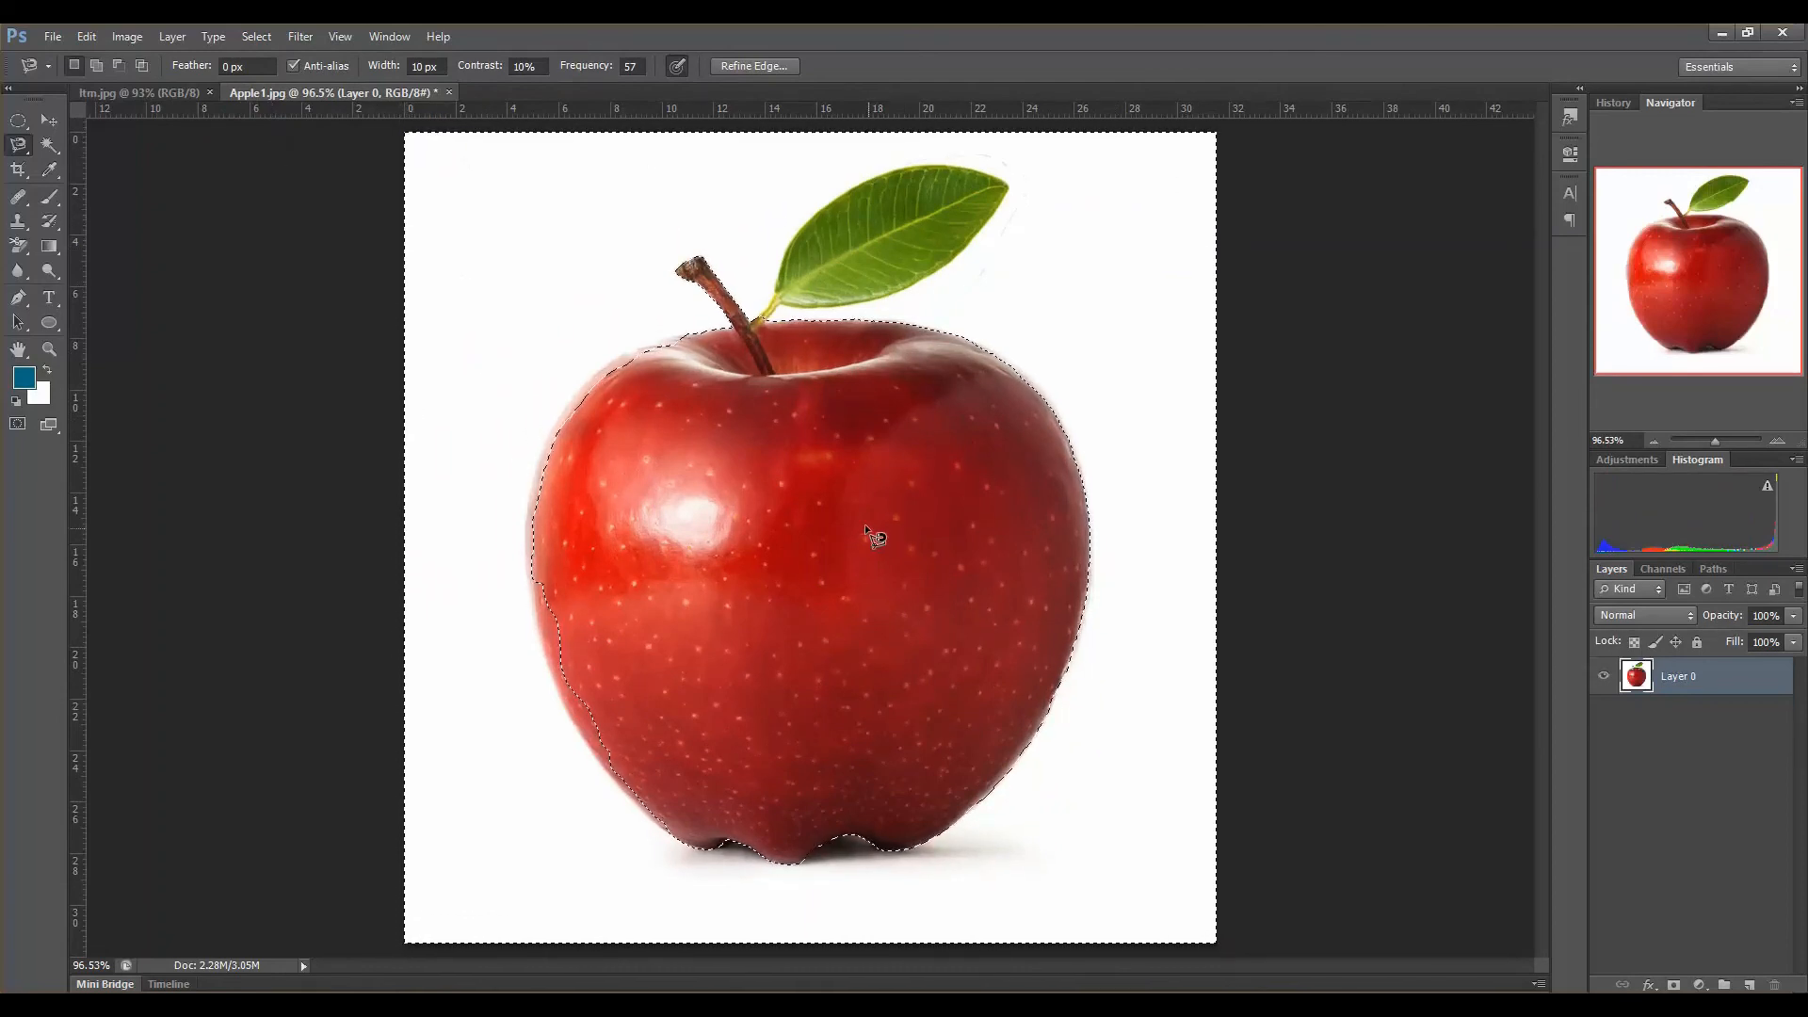
# Step: Shift the selected background slightly with the Move Tool and bring up the lasso tool choices
pyautogui.click(49, 119)
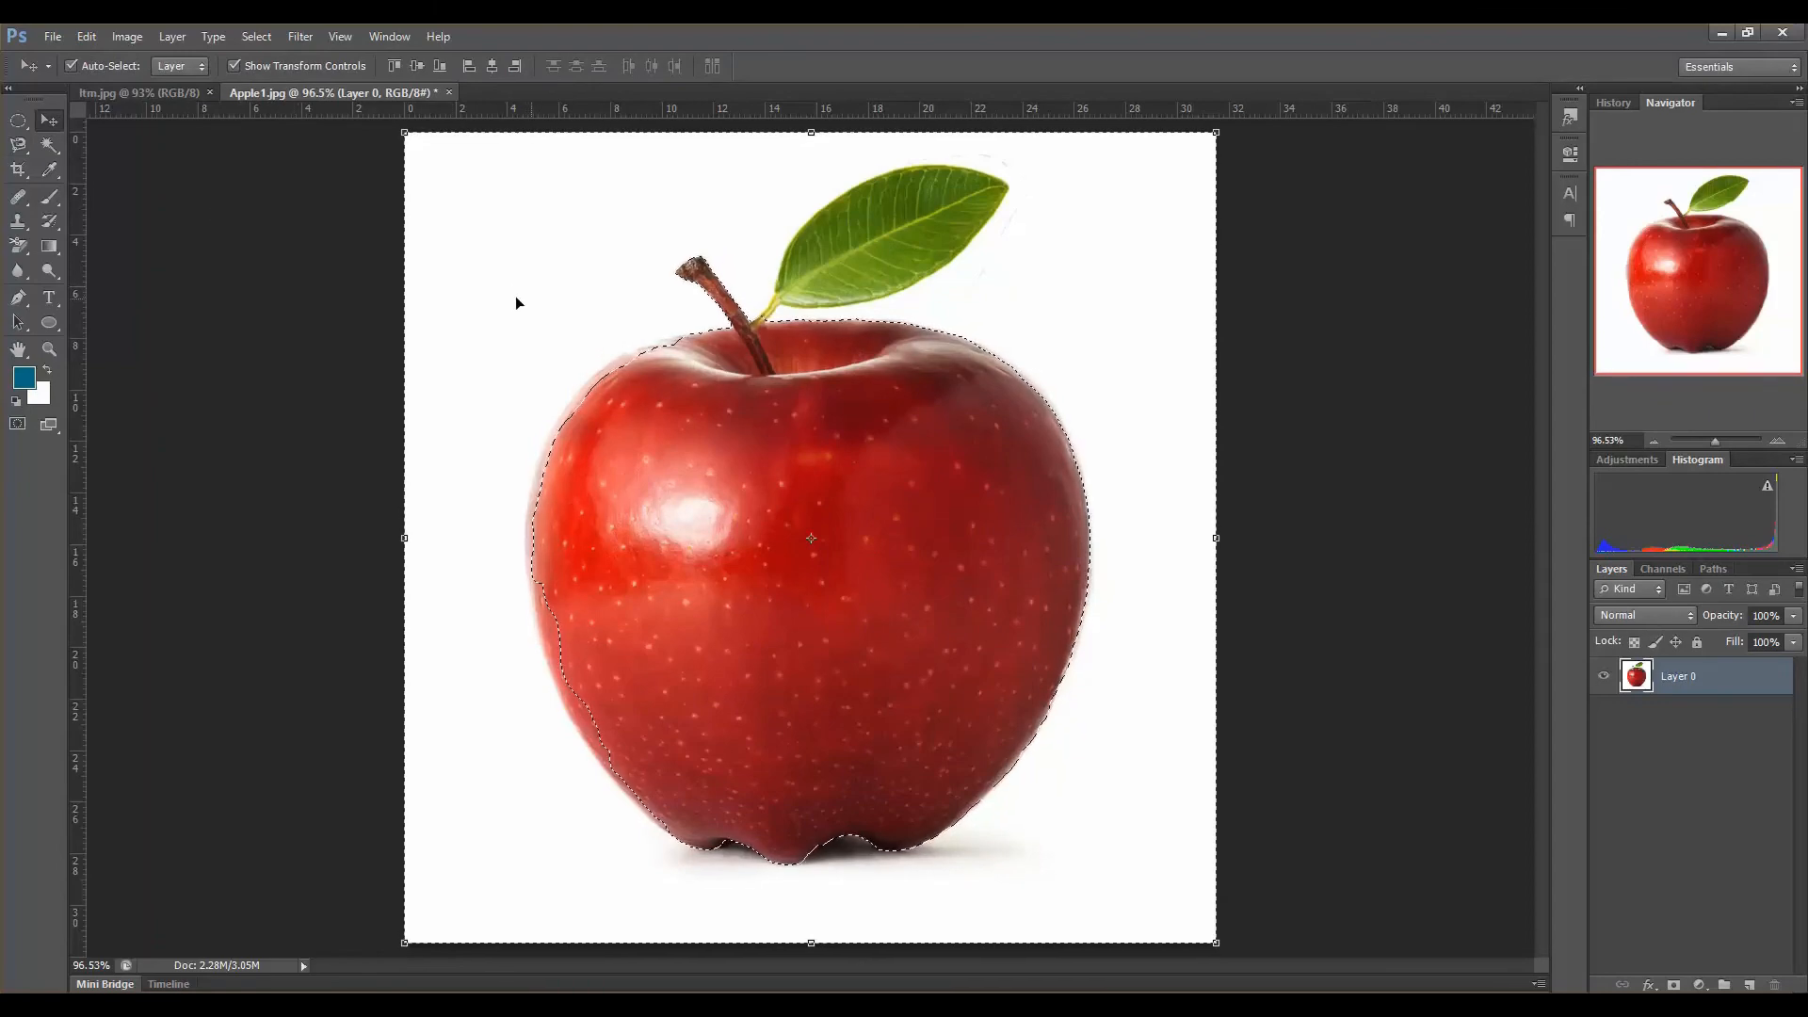
pyautogui.moveTo(516, 298)
pyautogui.mouseDown()
pyautogui.moveTo(559, 249)
pyautogui.moveTo(534, 320)
pyautogui.moveTo(647, 320)
pyautogui.moveTo(543, 331)
pyautogui.moveTo(599, 356)
pyautogui.moveTo(564, 326)
pyautogui.moveTo(603, 319)
pyautogui.moveTo(578, 283)
pyautogui.moveTo(560, 316)
pyautogui.moveTo(526, 302)
pyautogui.moveTo(562, 289)
pyautogui.moveTo(530, 313)
pyautogui.moveTo(548, 291)
pyautogui.moveTo(561, 337)
pyautogui.moveTo(548, 291)
pyautogui.moveTo(521, 305)
pyautogui.moveTo(829, 343)
pyautogui.moveTo(829, 358)
pyautogui.moveTo(529, 314)
pyautogui.moveTo(656, 286)
pyautogui.moveTo(772, 529)
pyautogui.moveTo(525, 540)
pyautogui.moveTo(503, 440)
pyautogui.moveTo(670, 266)
pyautogui.moveTo(868, 328)
pyautogui.moveTo(552, 362)
pyautogui.moveTo(529, 288)
pyautogui.moveTo(530, 303)
pyautogui.mouseUp()
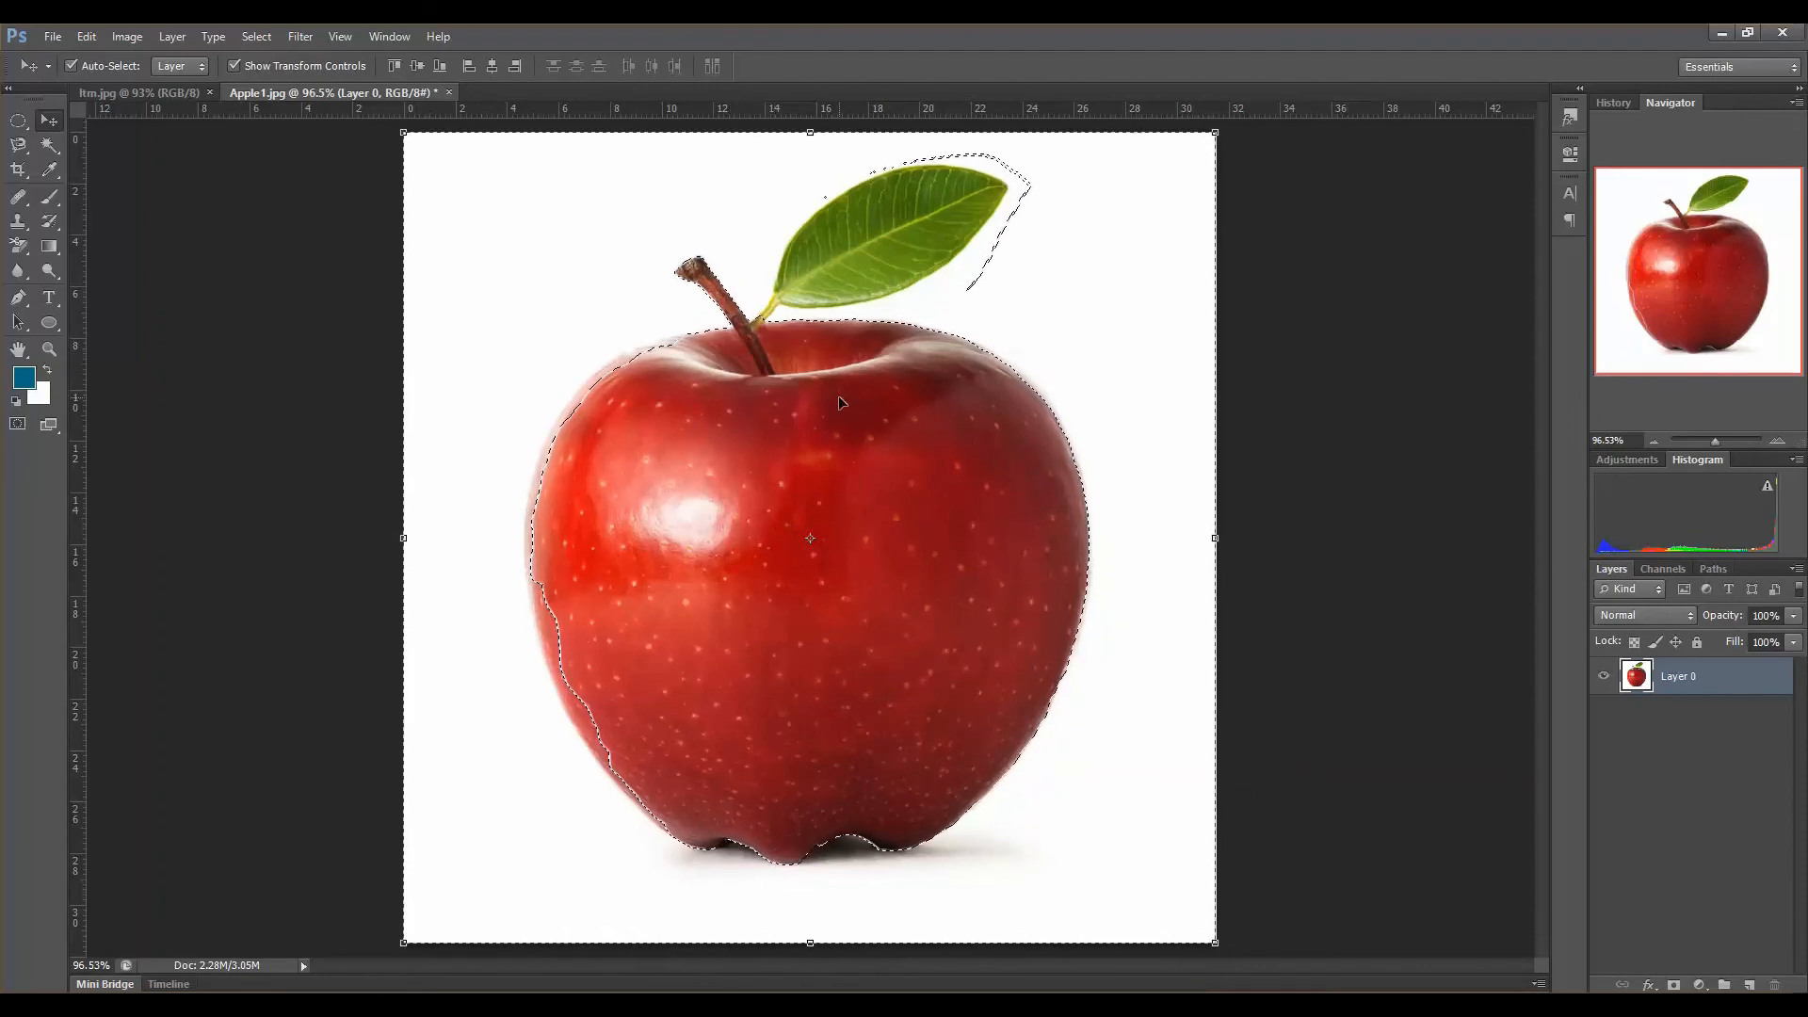
pyautogui.click(21, 146)
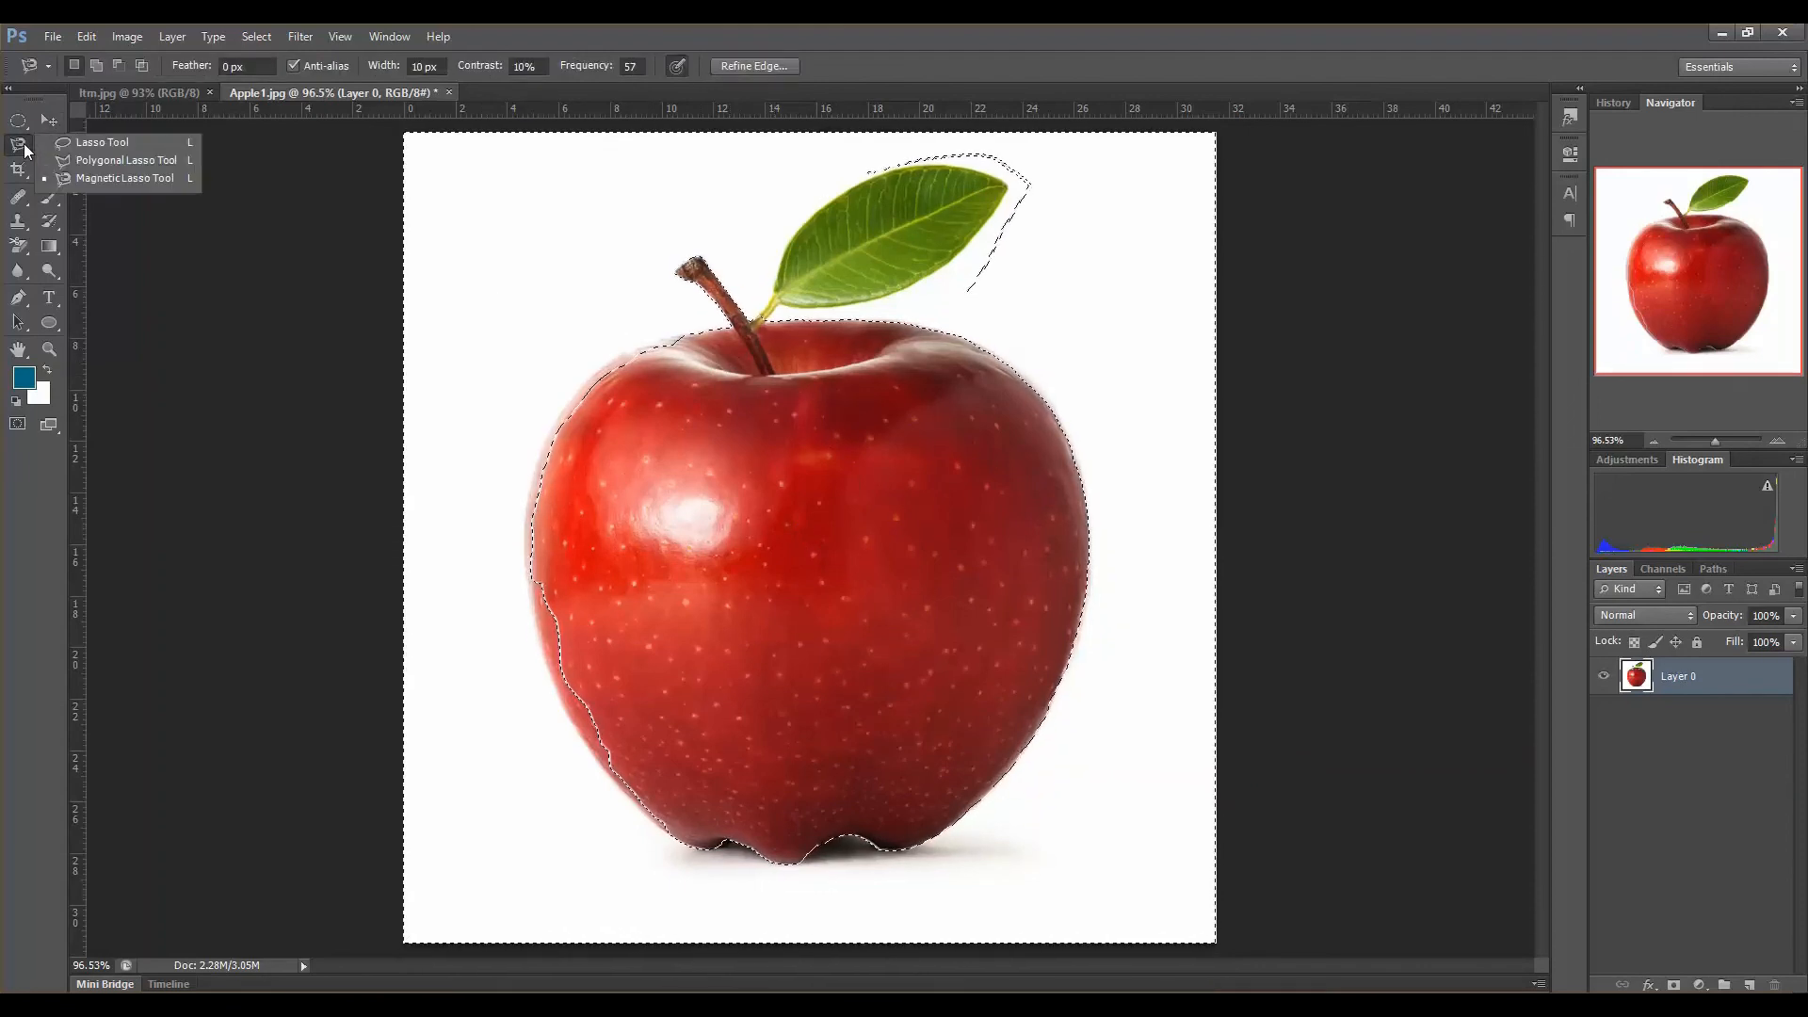